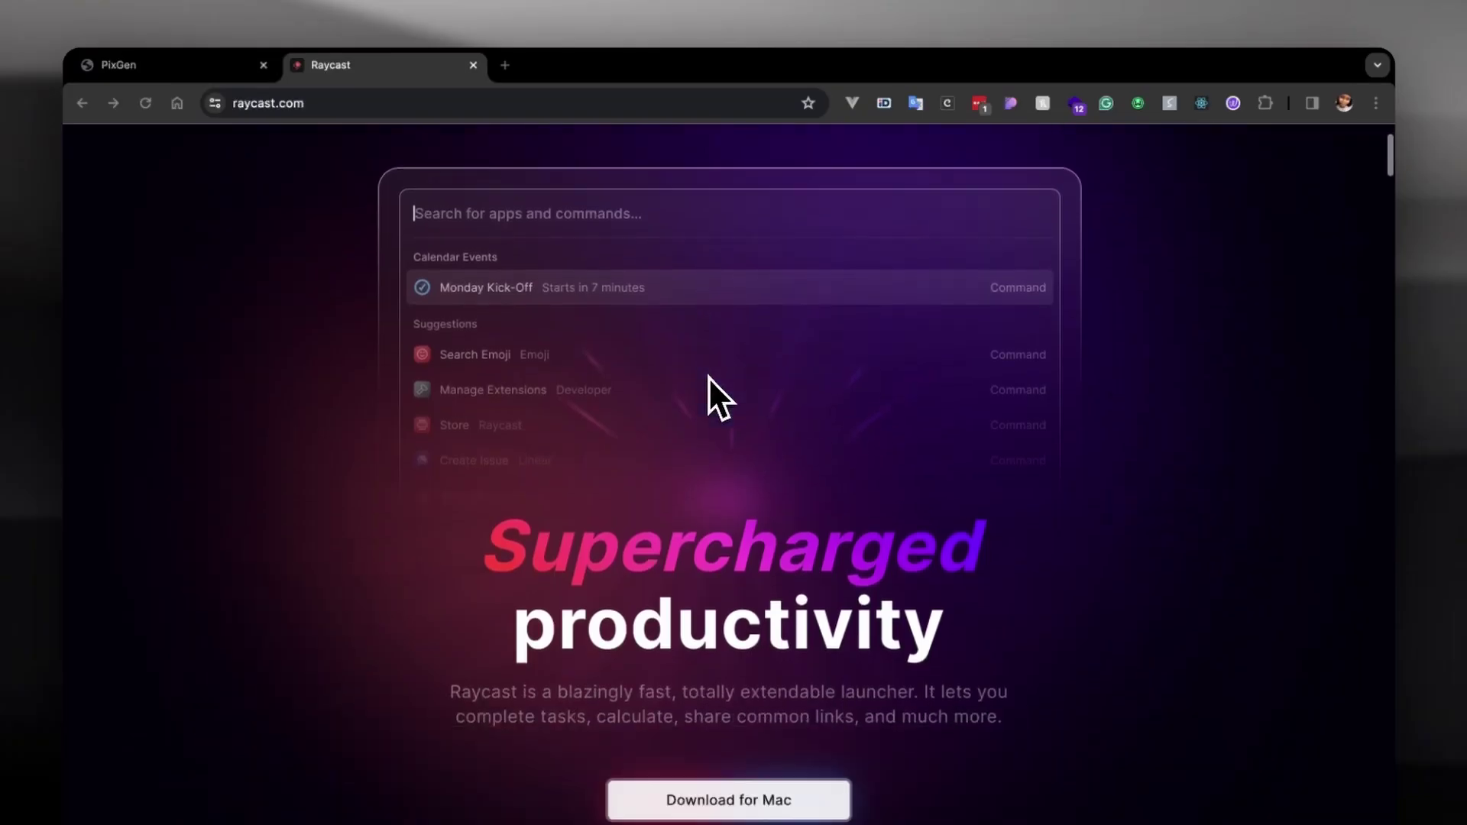
Scroll raycast.com down to the Store section listing extensions like Easings and ChatGPT
scroll(708, 378, "down", 5)
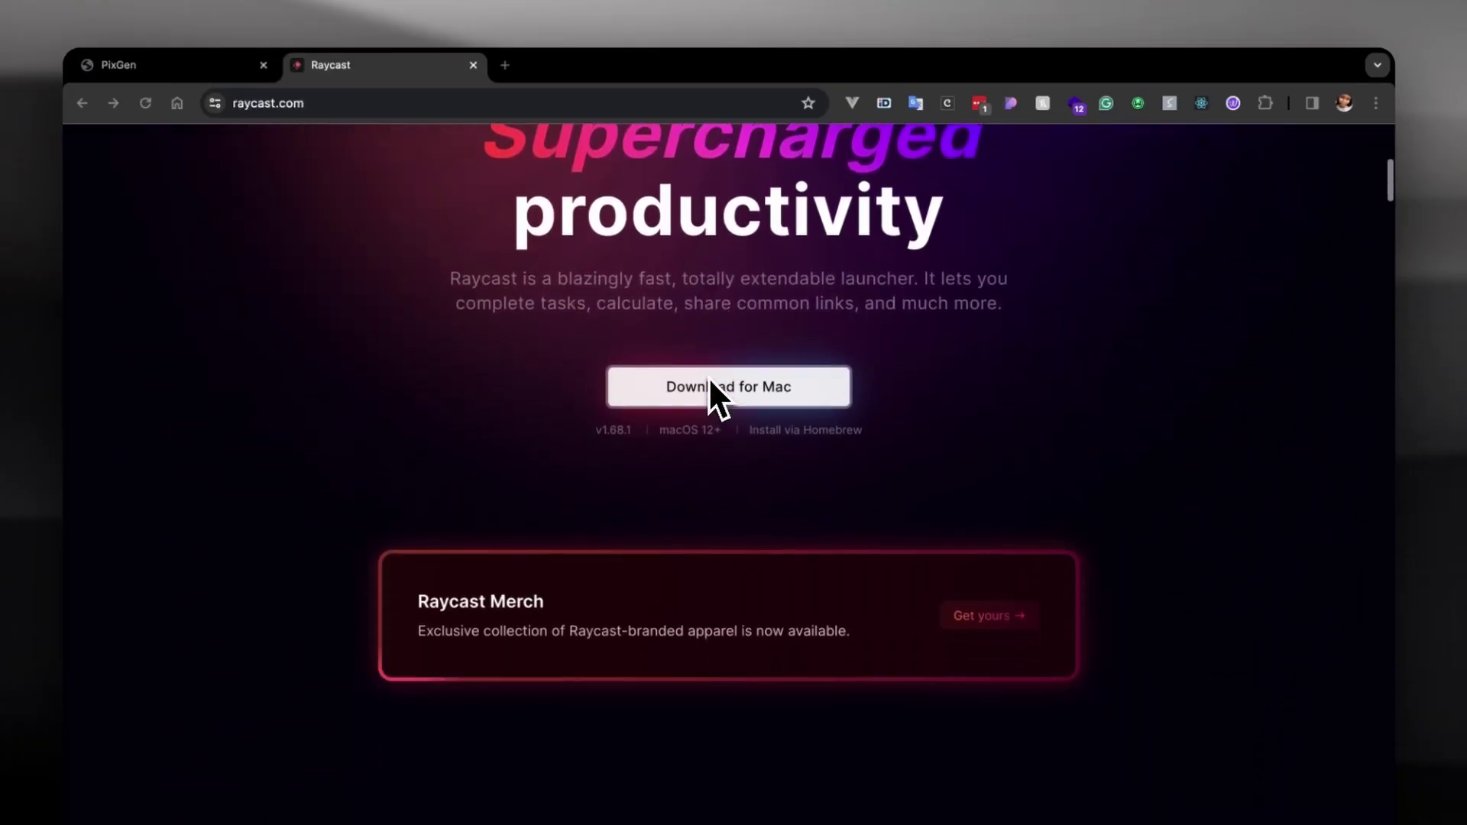
scroll(708, 377, "down", 8)
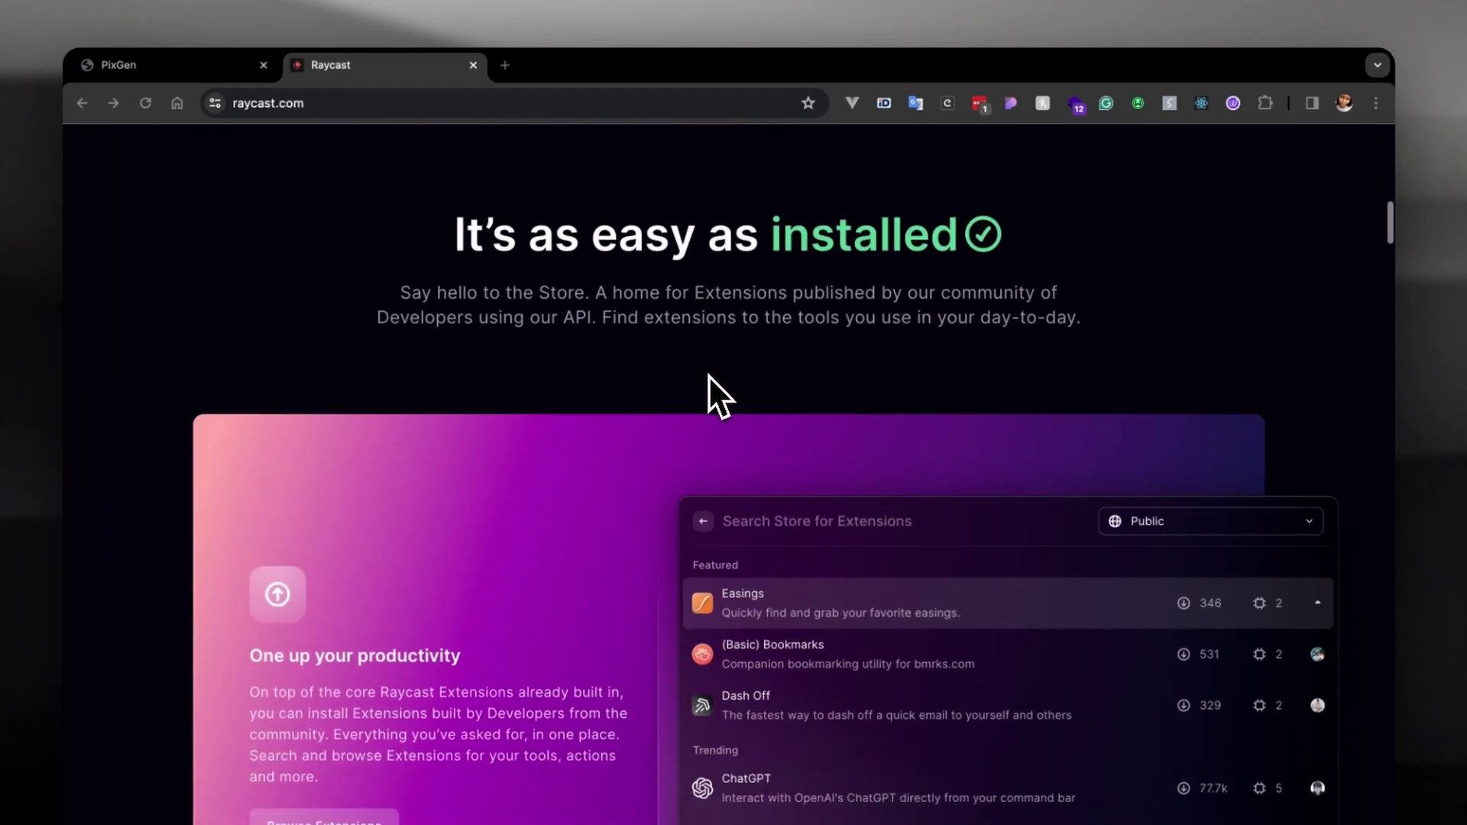
scroll(708, 374, "down", 3)
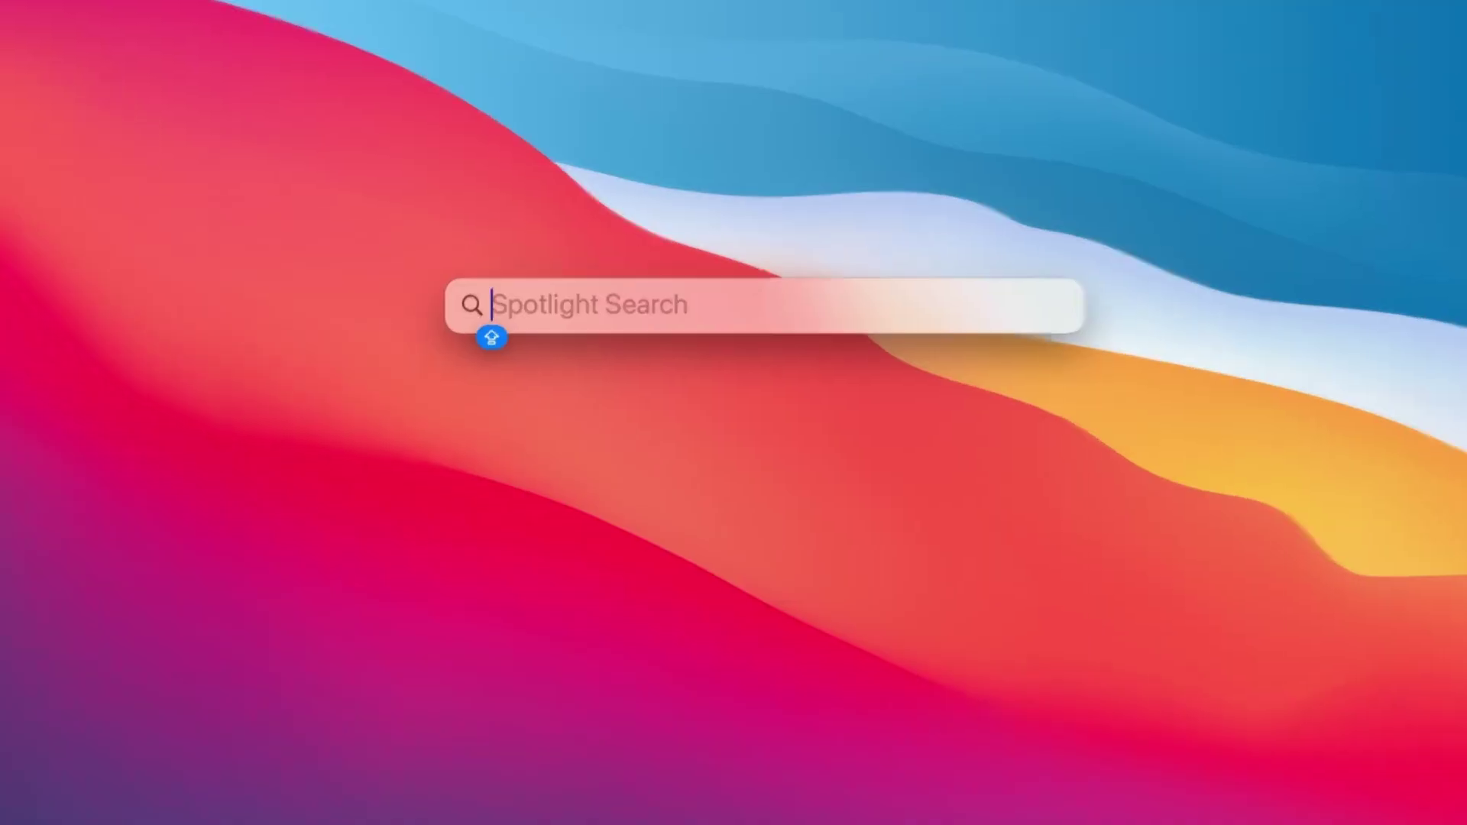
Search Spotlight for 'SCREEN Studio' to list the app and its folders
type("SCREEN")
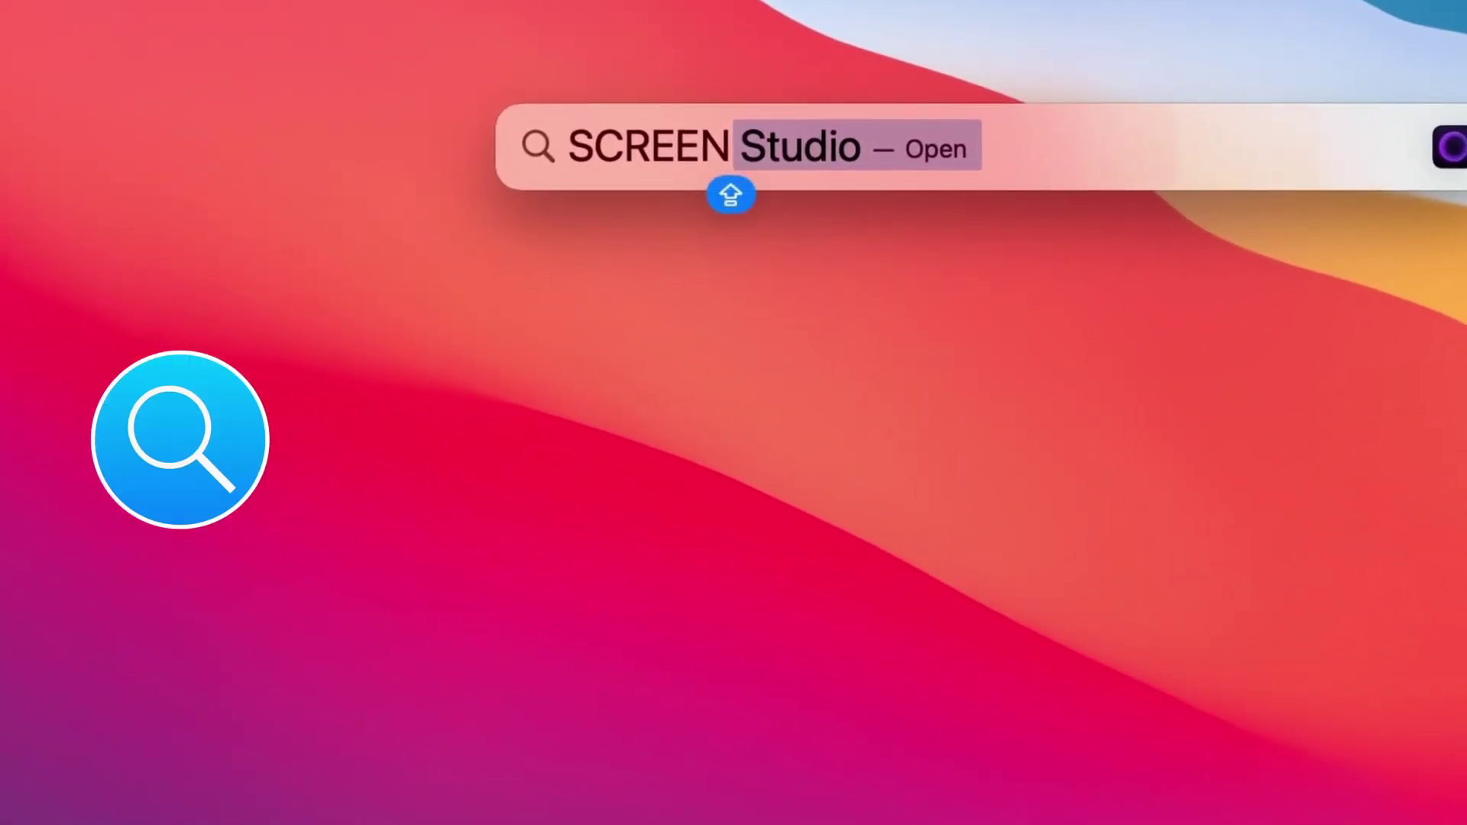
type(" Studio")
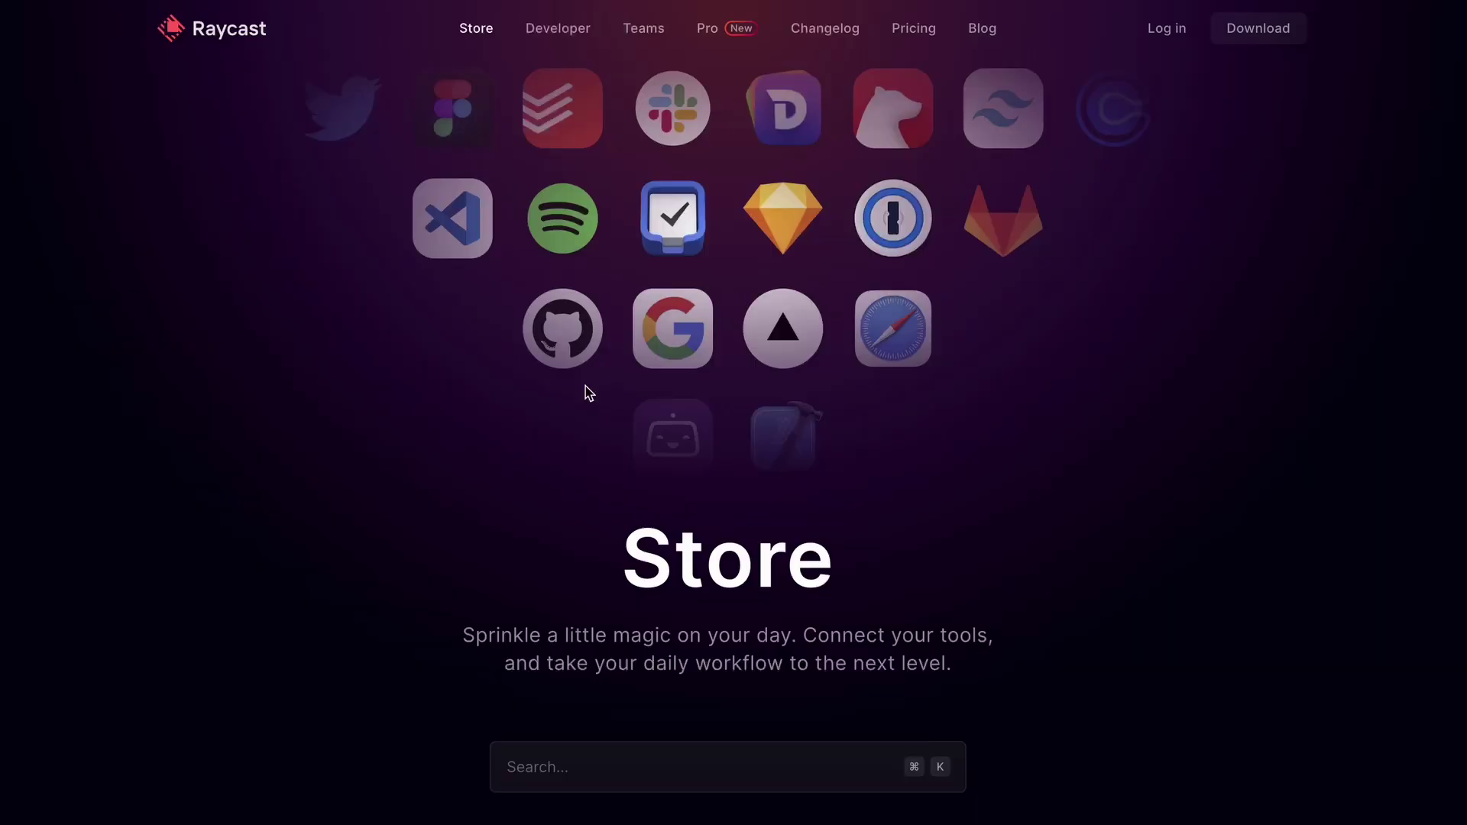
Scroll through the Store's featured extensions down to the 'One up your productivity' section
scroll(585, 383, "down", 10)
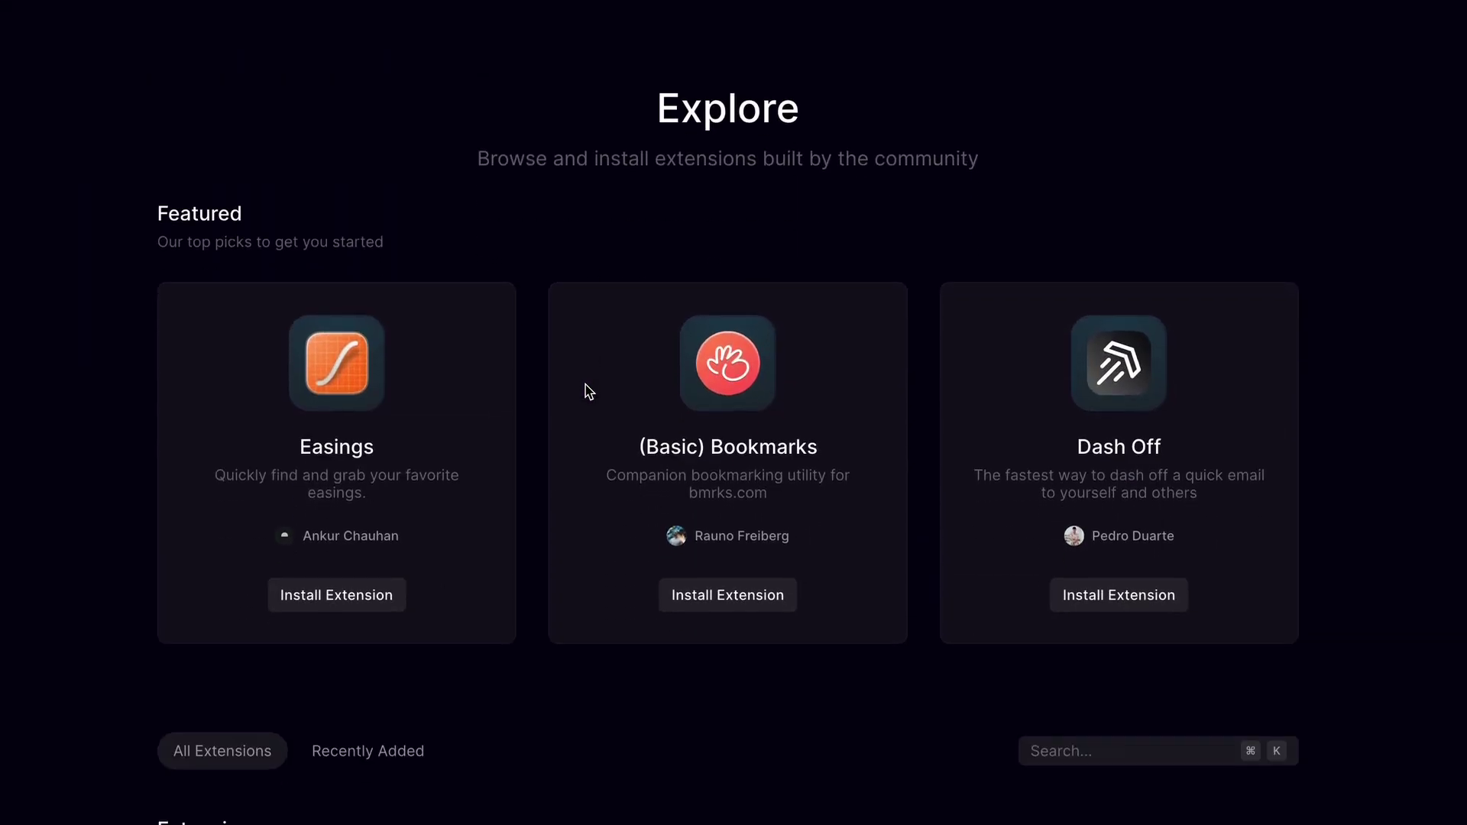
scroll(587, 392, "down", 7)
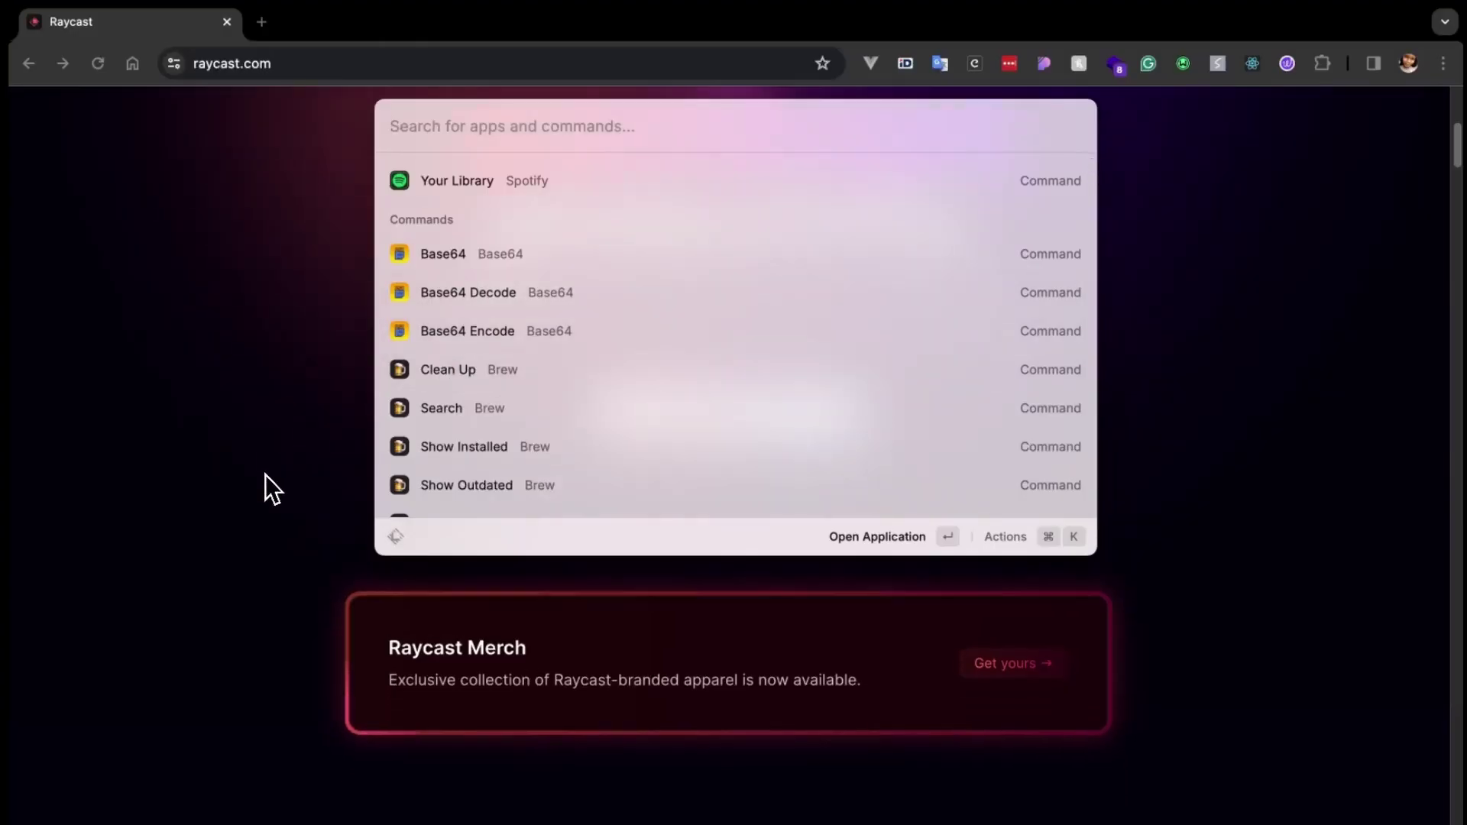
scroll(280, 583, "down", 3)
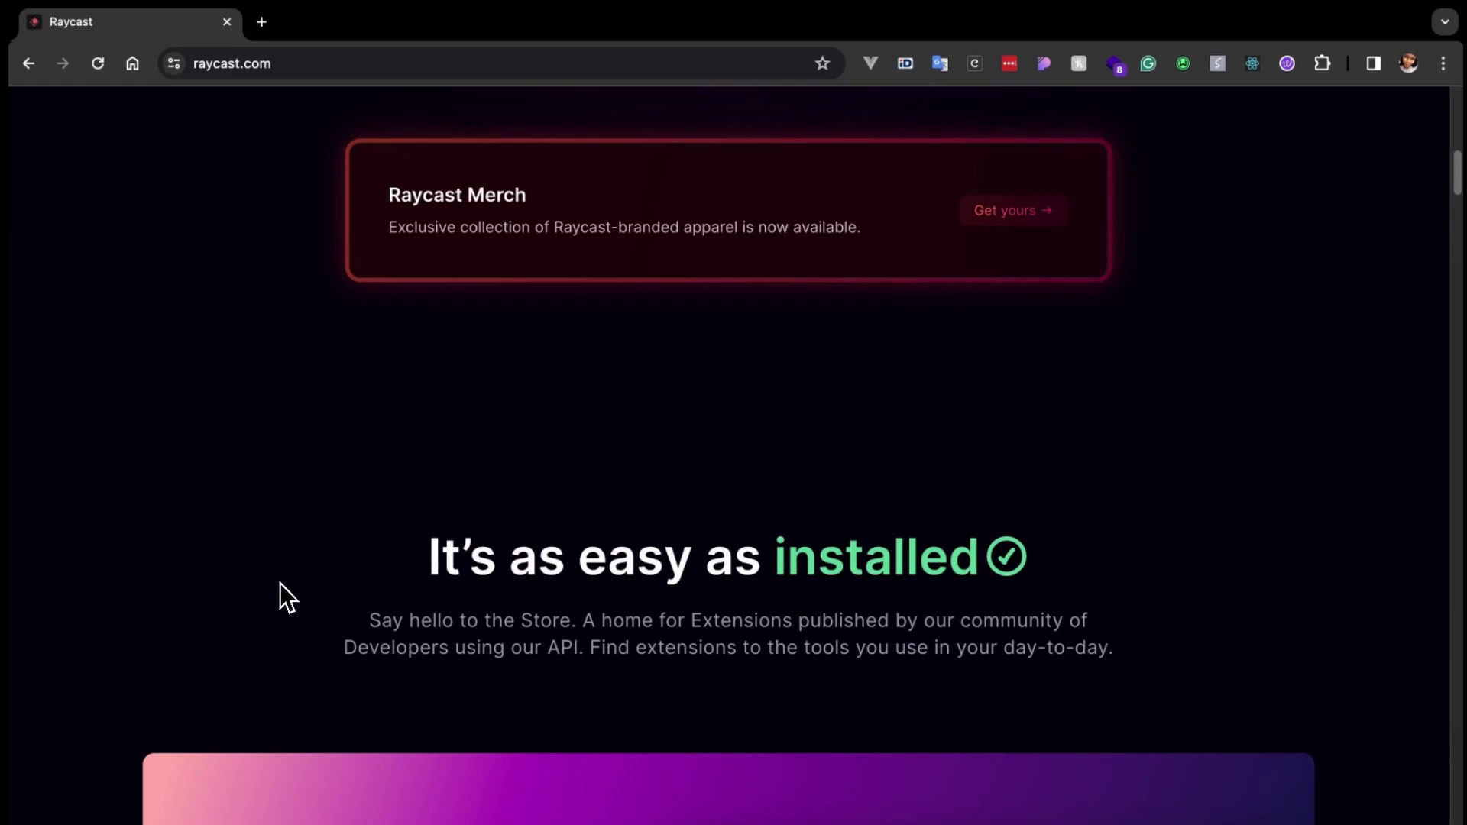
scroll(279, 584, "down", 8)
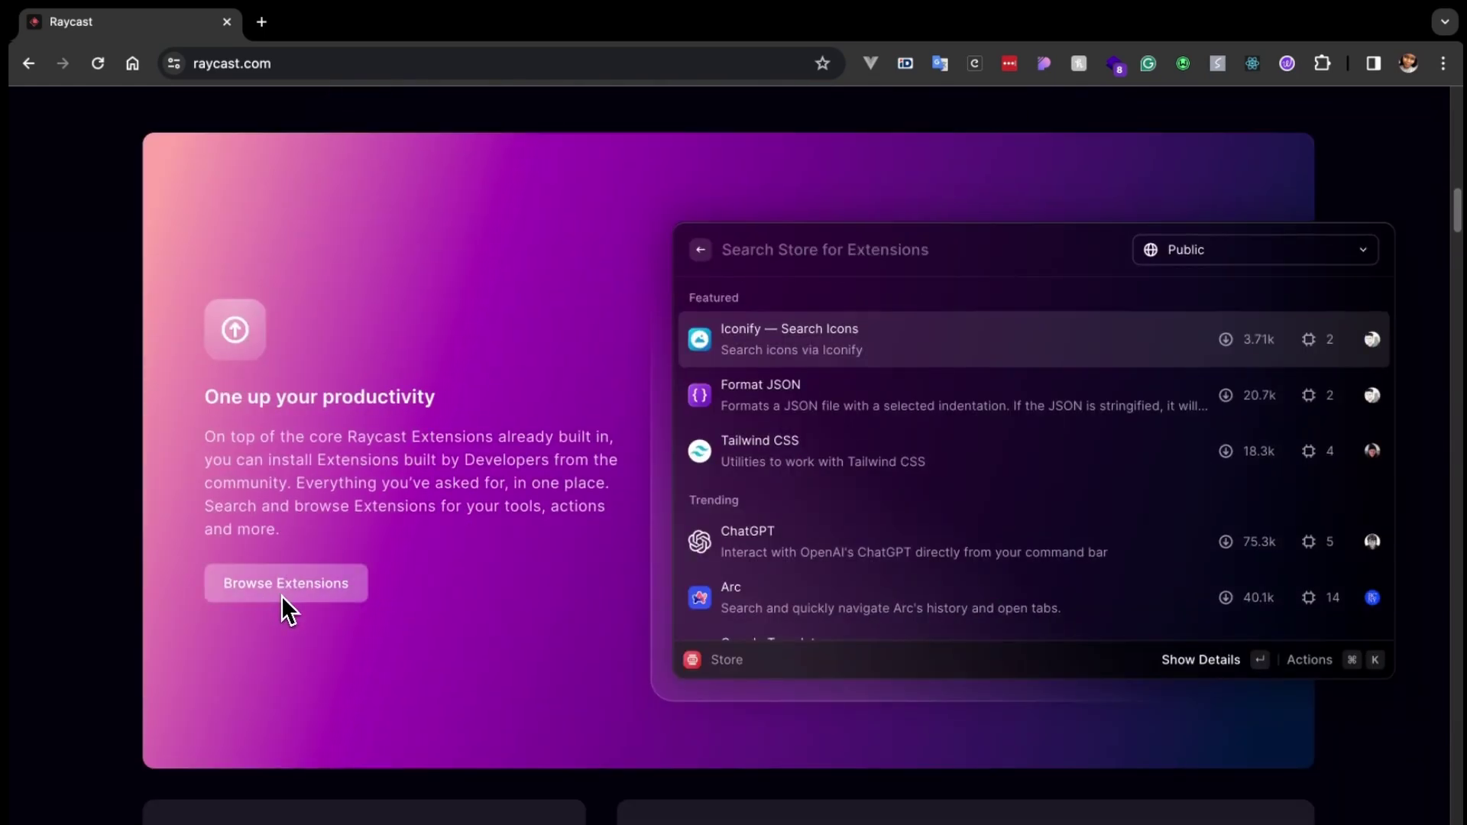
scroll(281, 596, "down", 2)
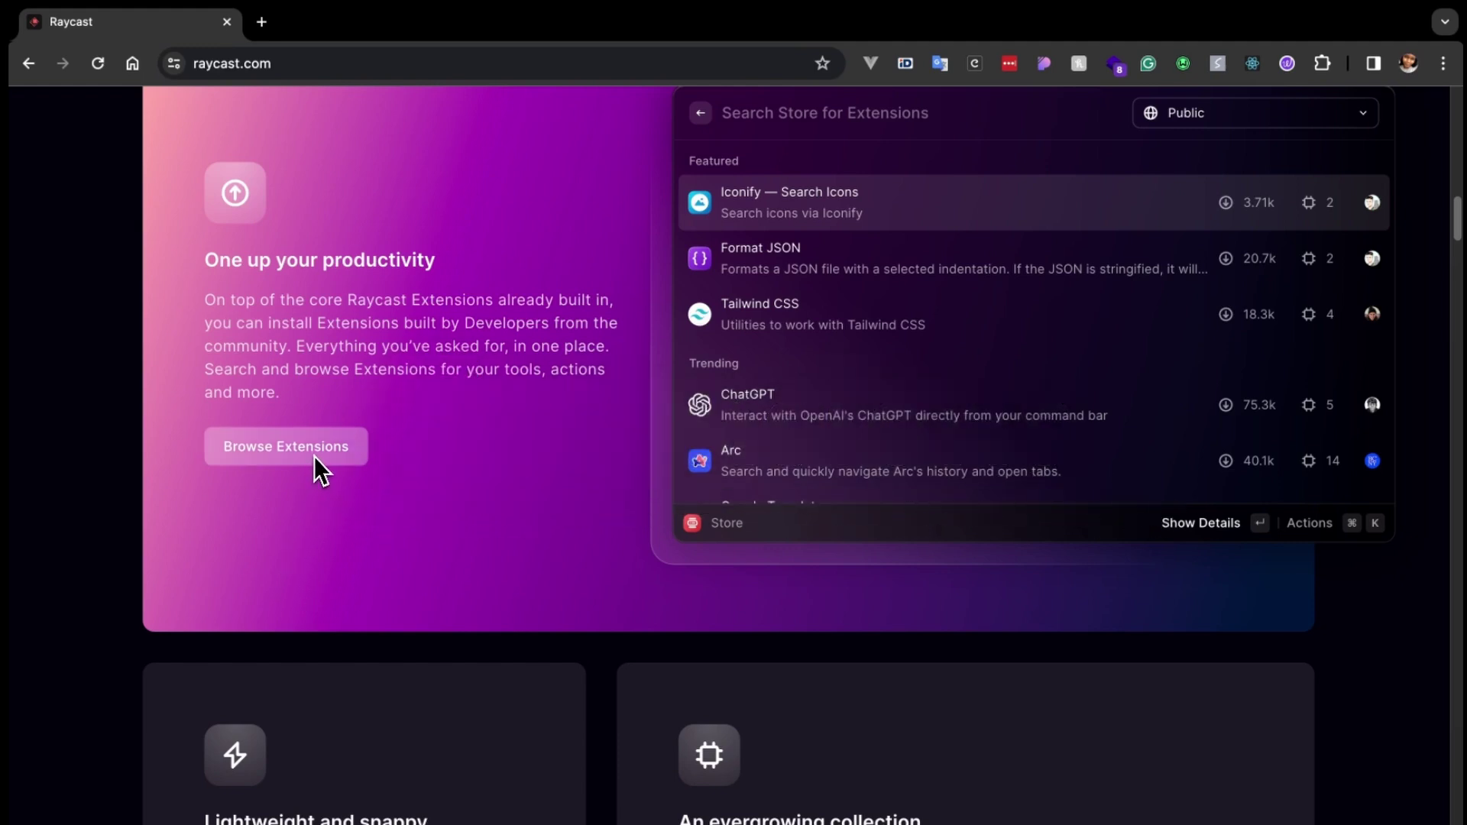
In Raycast, convert '200 dollars to euros' (€184,61), then change euros to ngn for ₦321.400,07
key("alt+space")
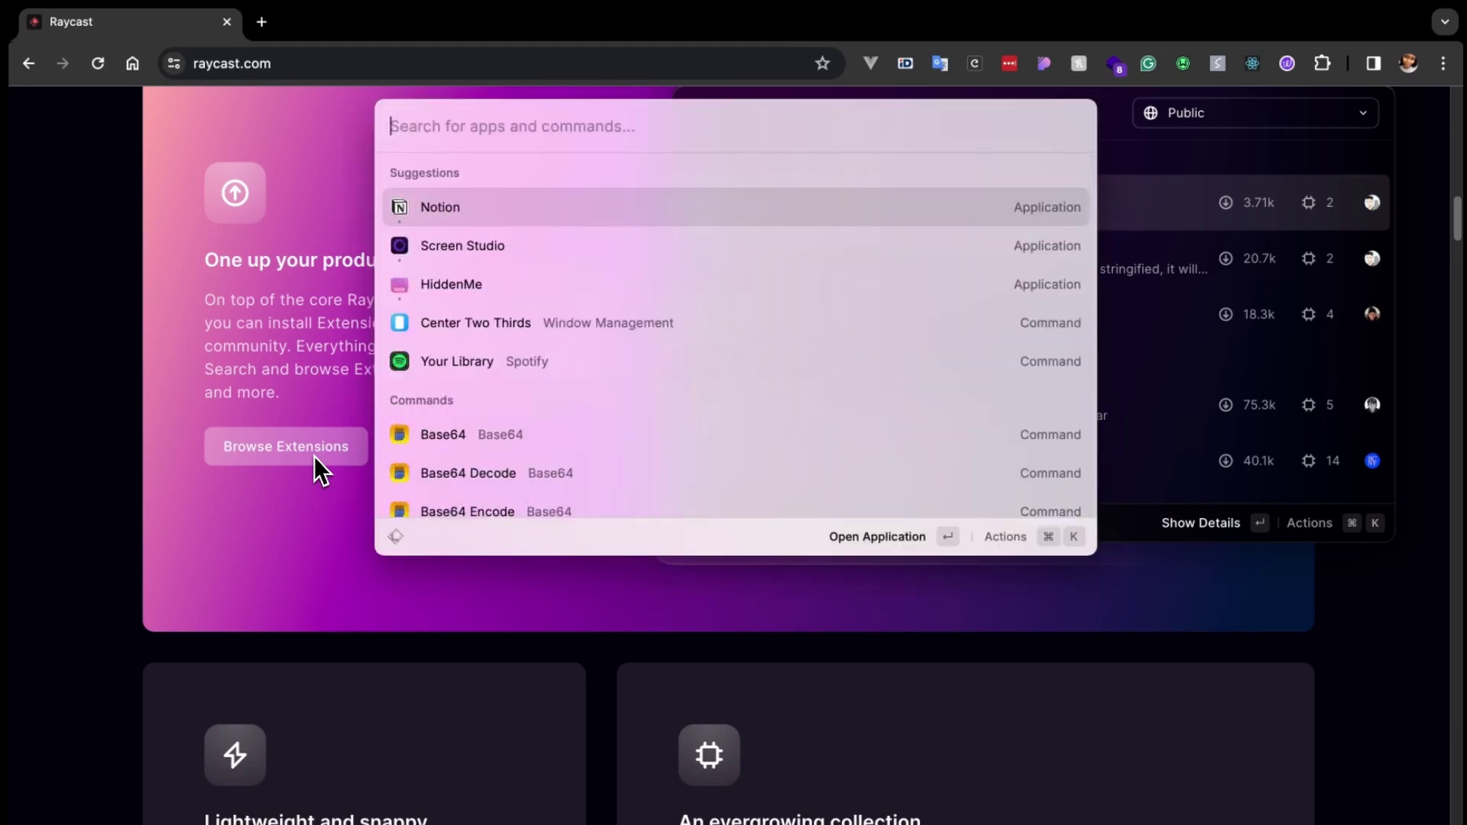
type("20")
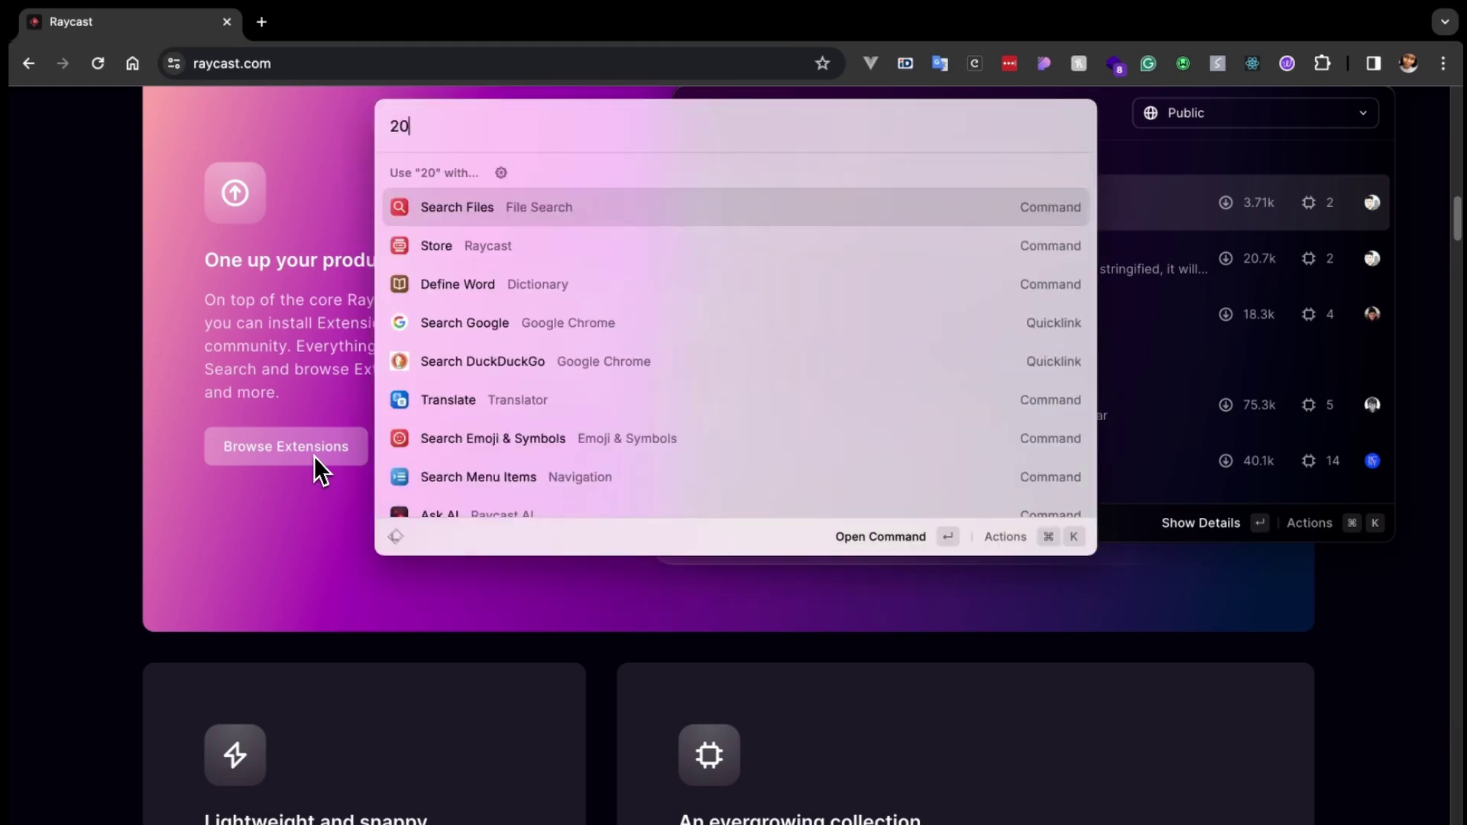
type("0 dollars to ")
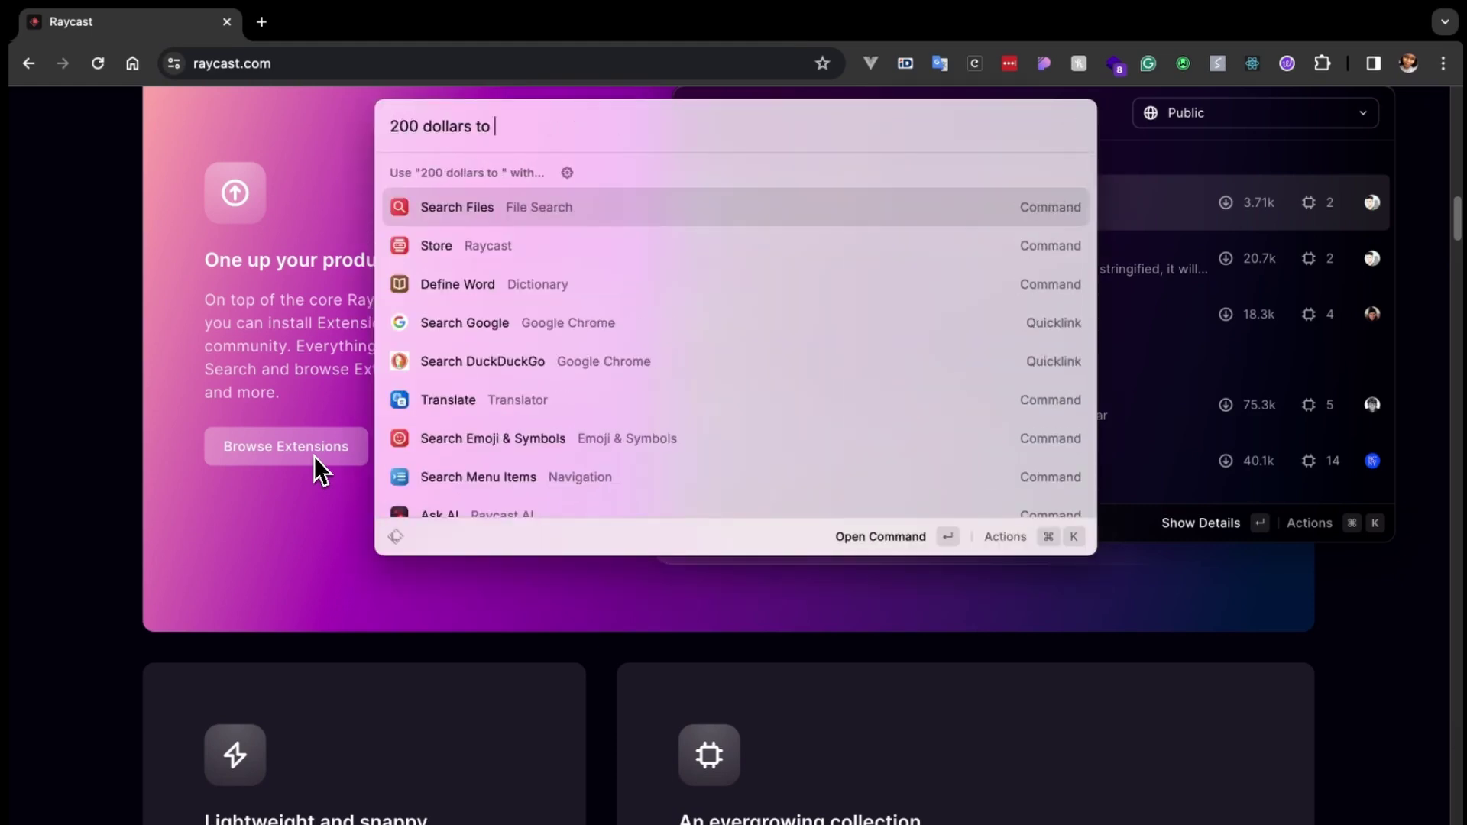
type("euros")
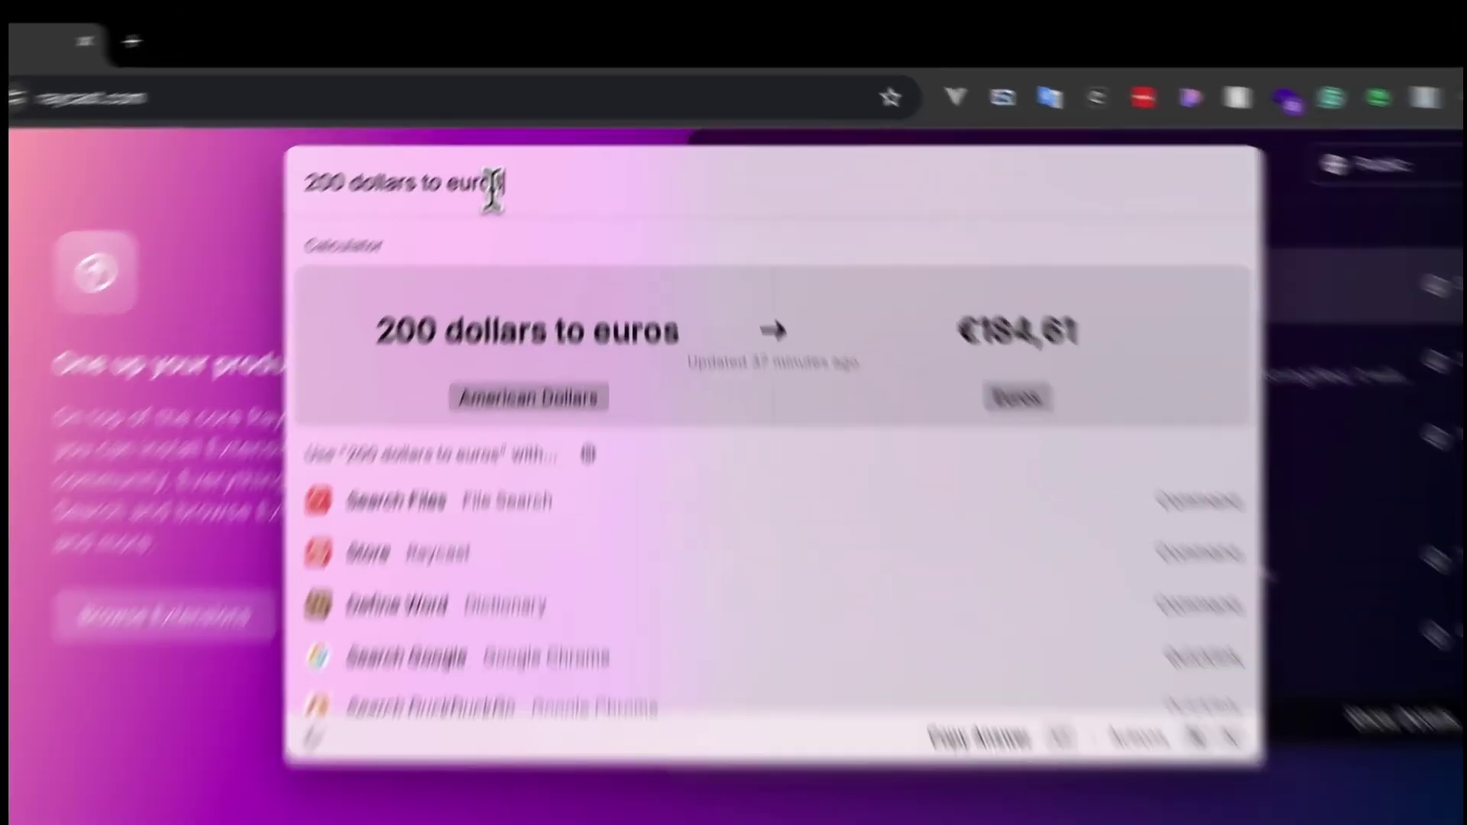
double_click(520, 127)
type("ngn")
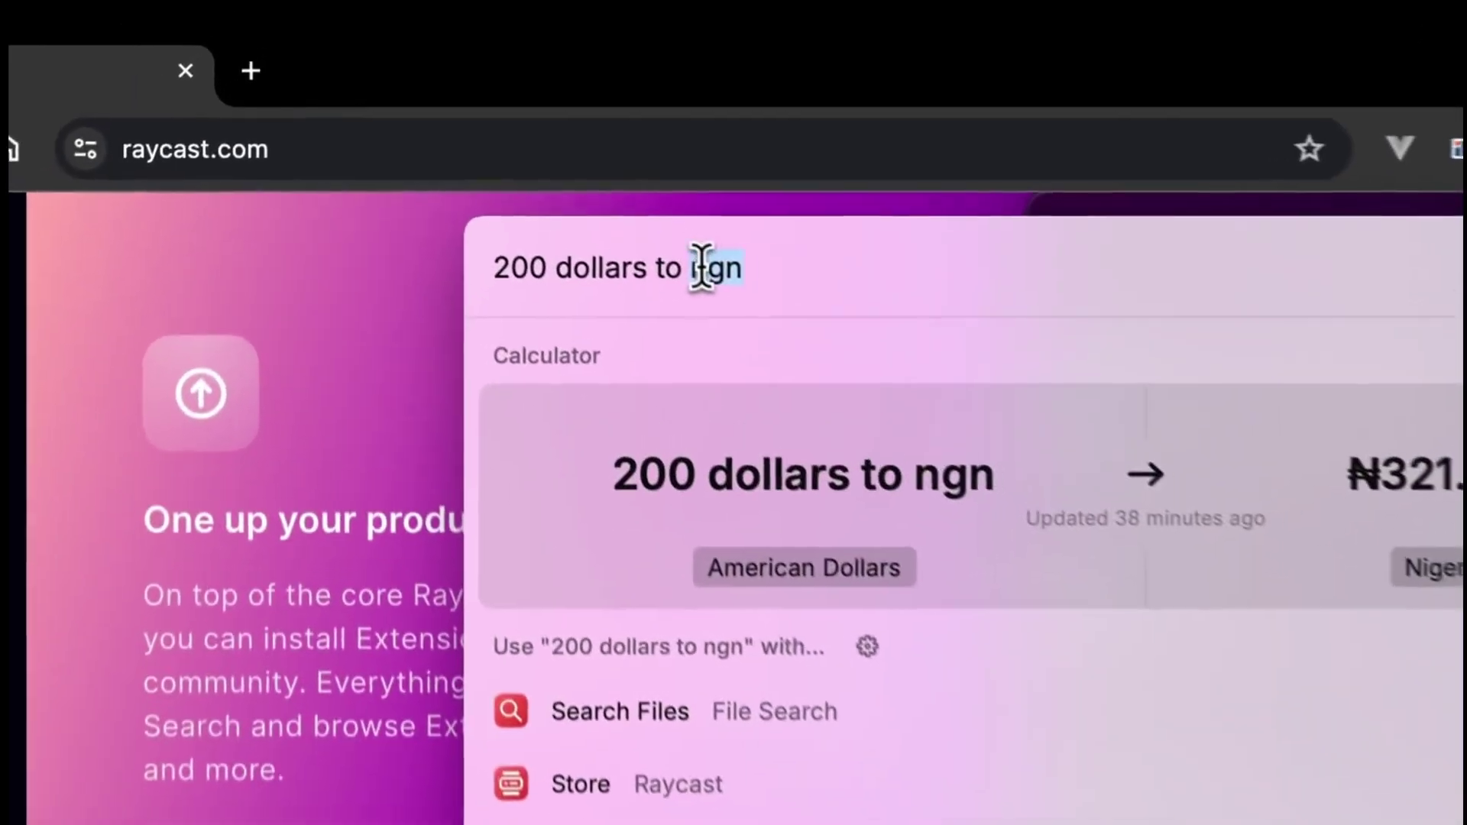
Replace the query with '34 * 4' to get 136, then close the launcher
triple_click(500, 125)
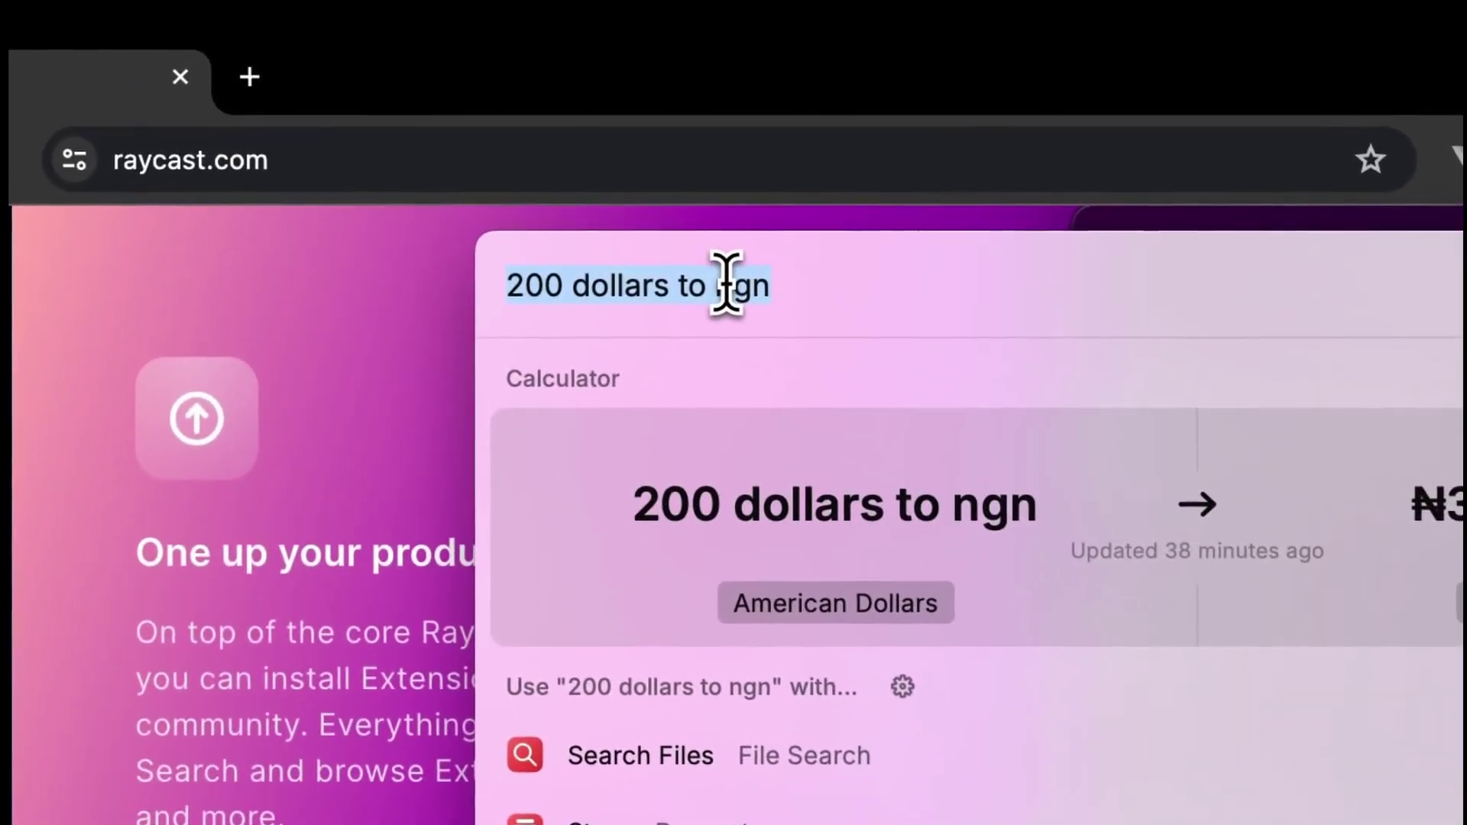
type("34 * ")
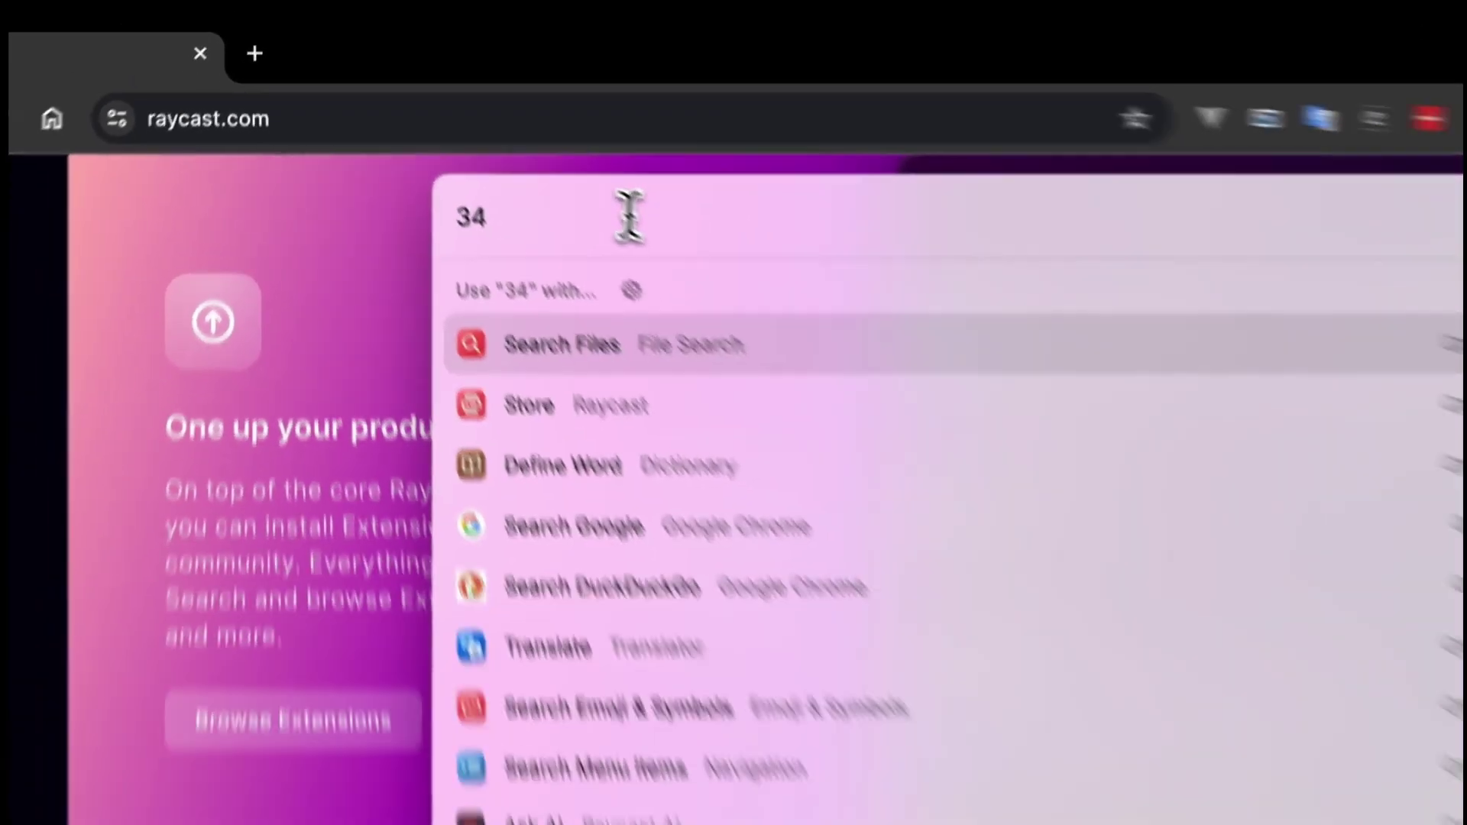
type("4")
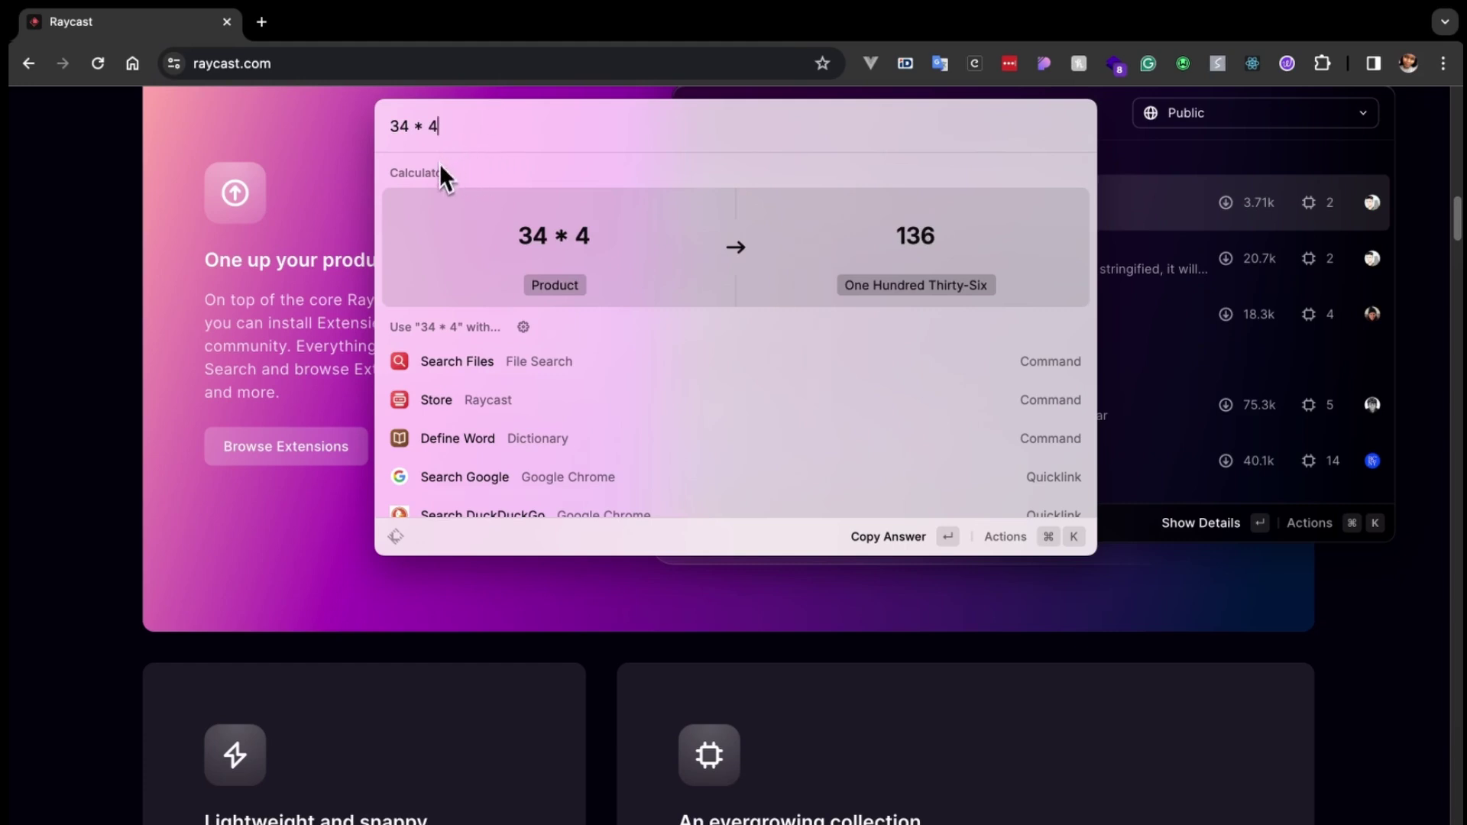
key("Escape")
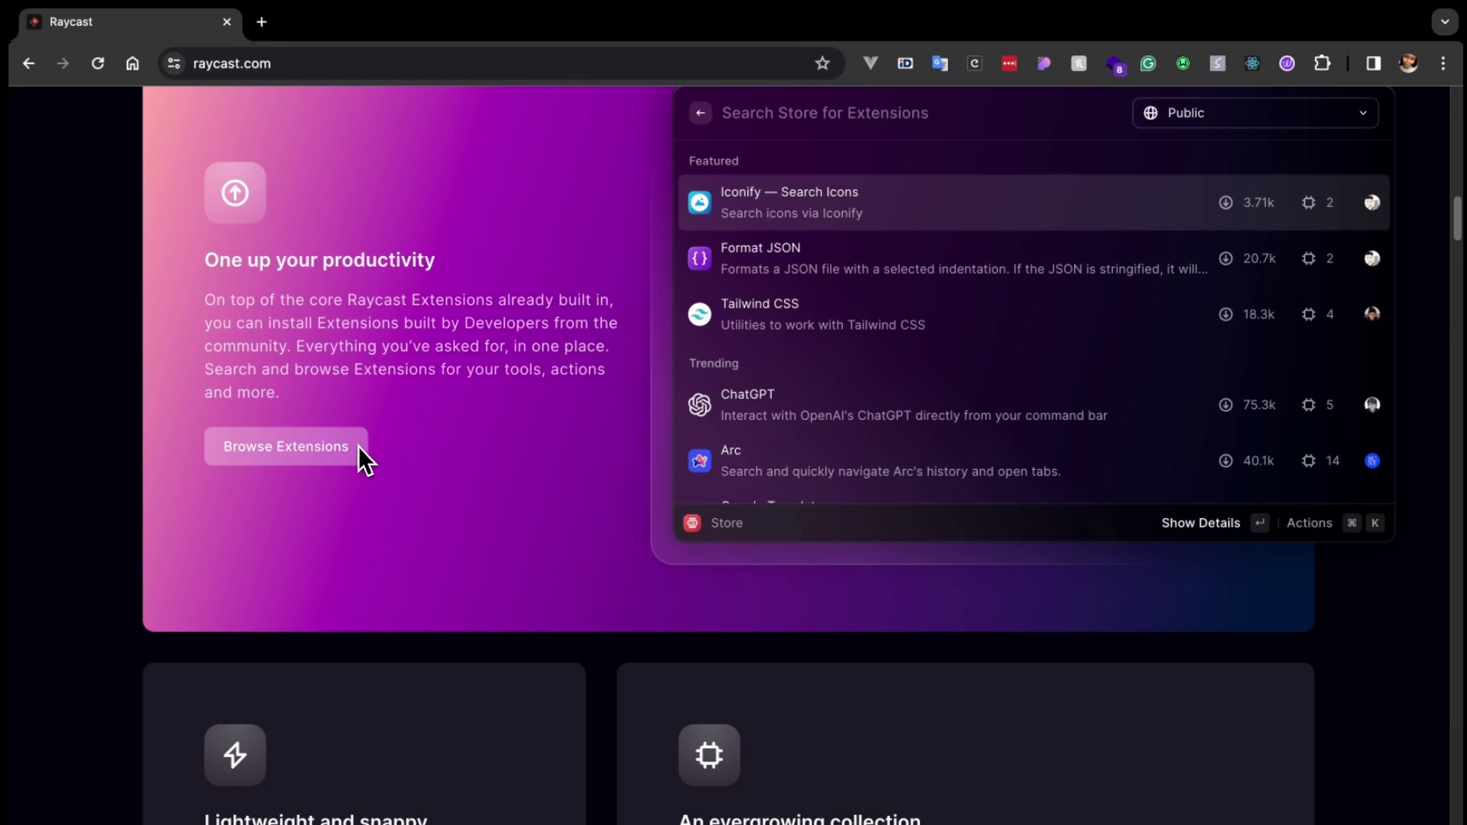
With the raycast.com address selected, open Raycast's Clipboard History via 'clip'
key("alt+space")
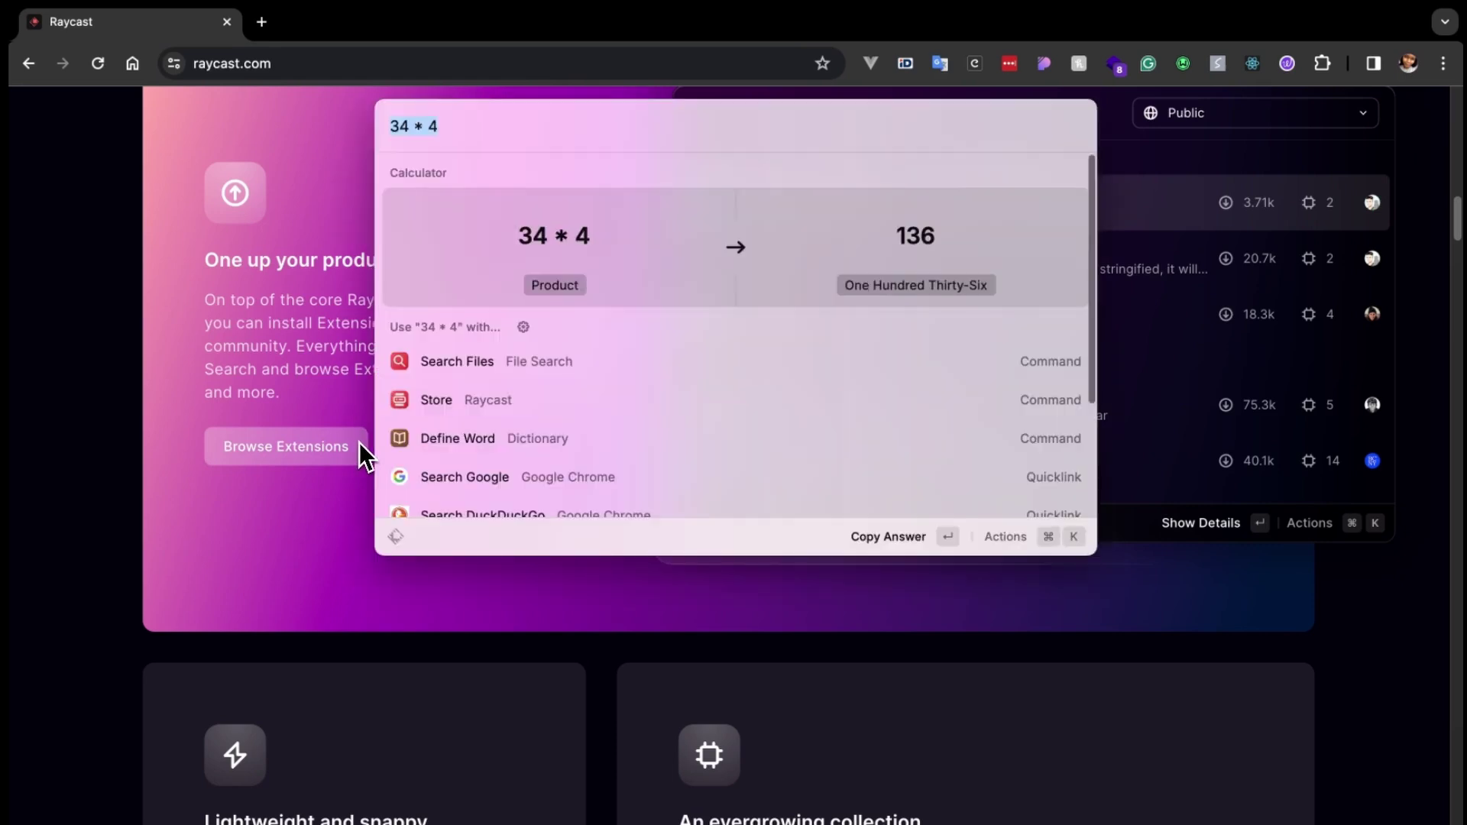
key("BackSpace")
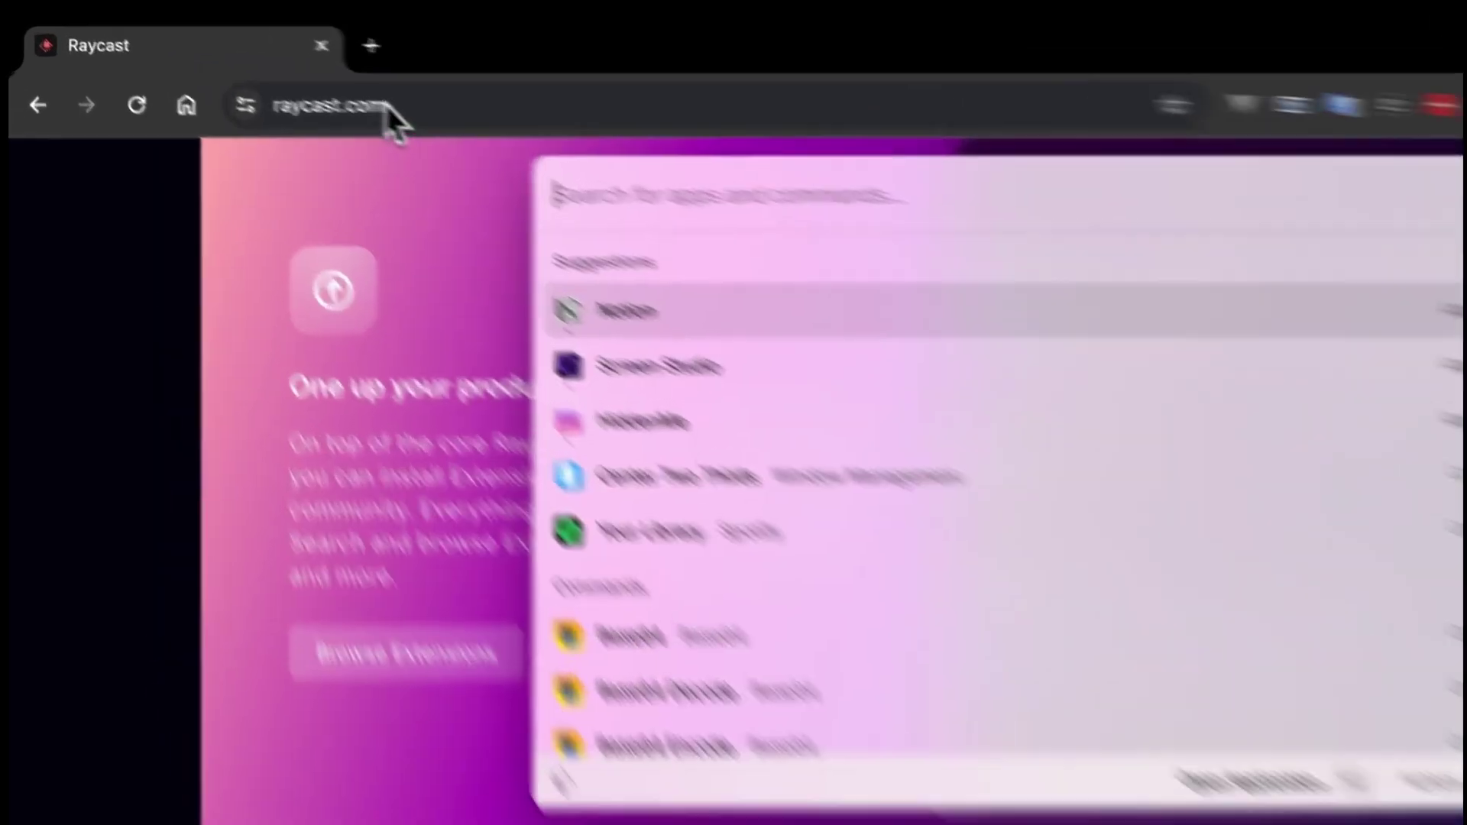
left_click(191, 64)
left_click(531, 159)
key("alt+space")
type("clip")
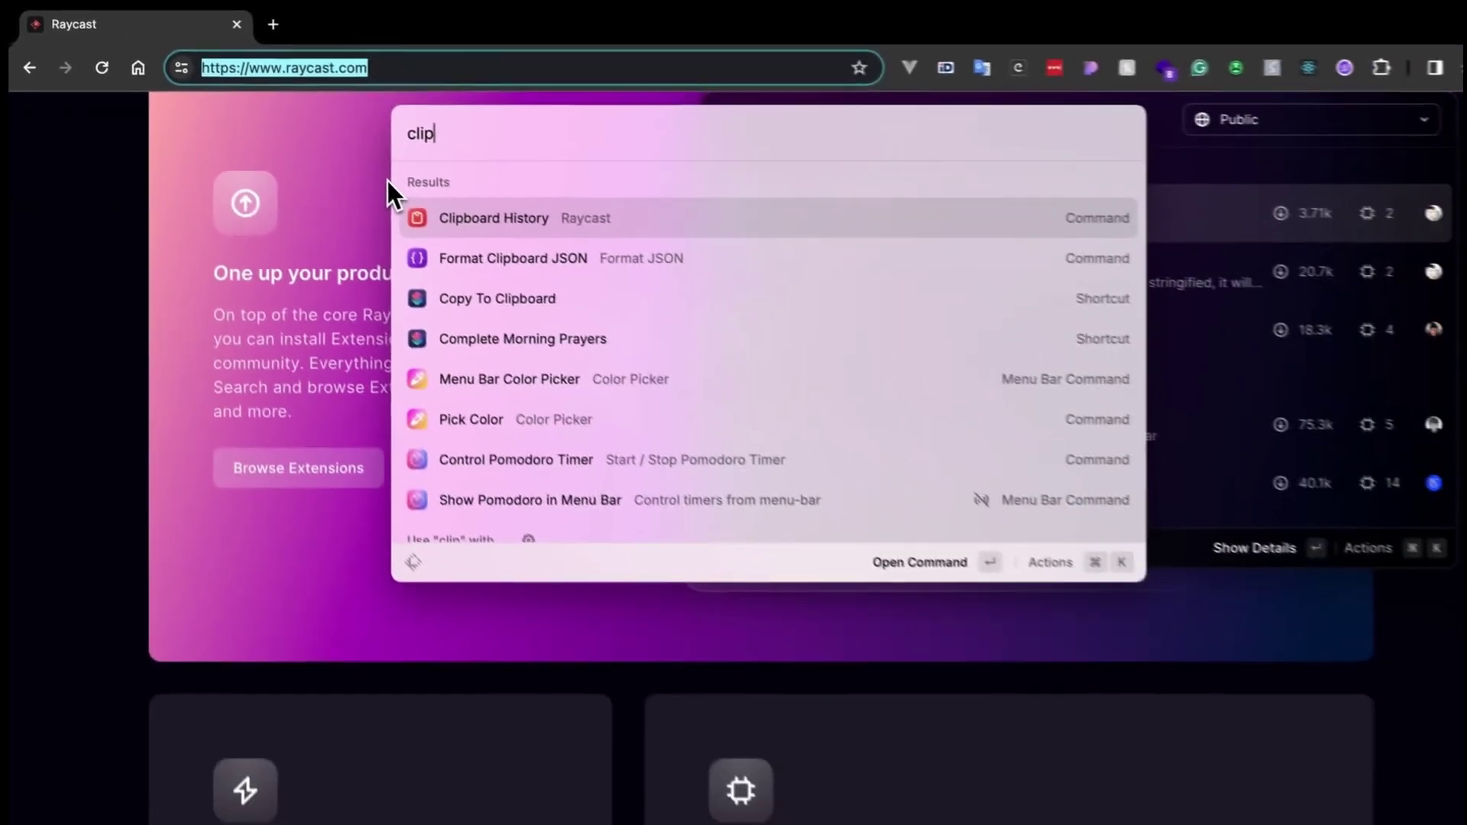
key("Return")
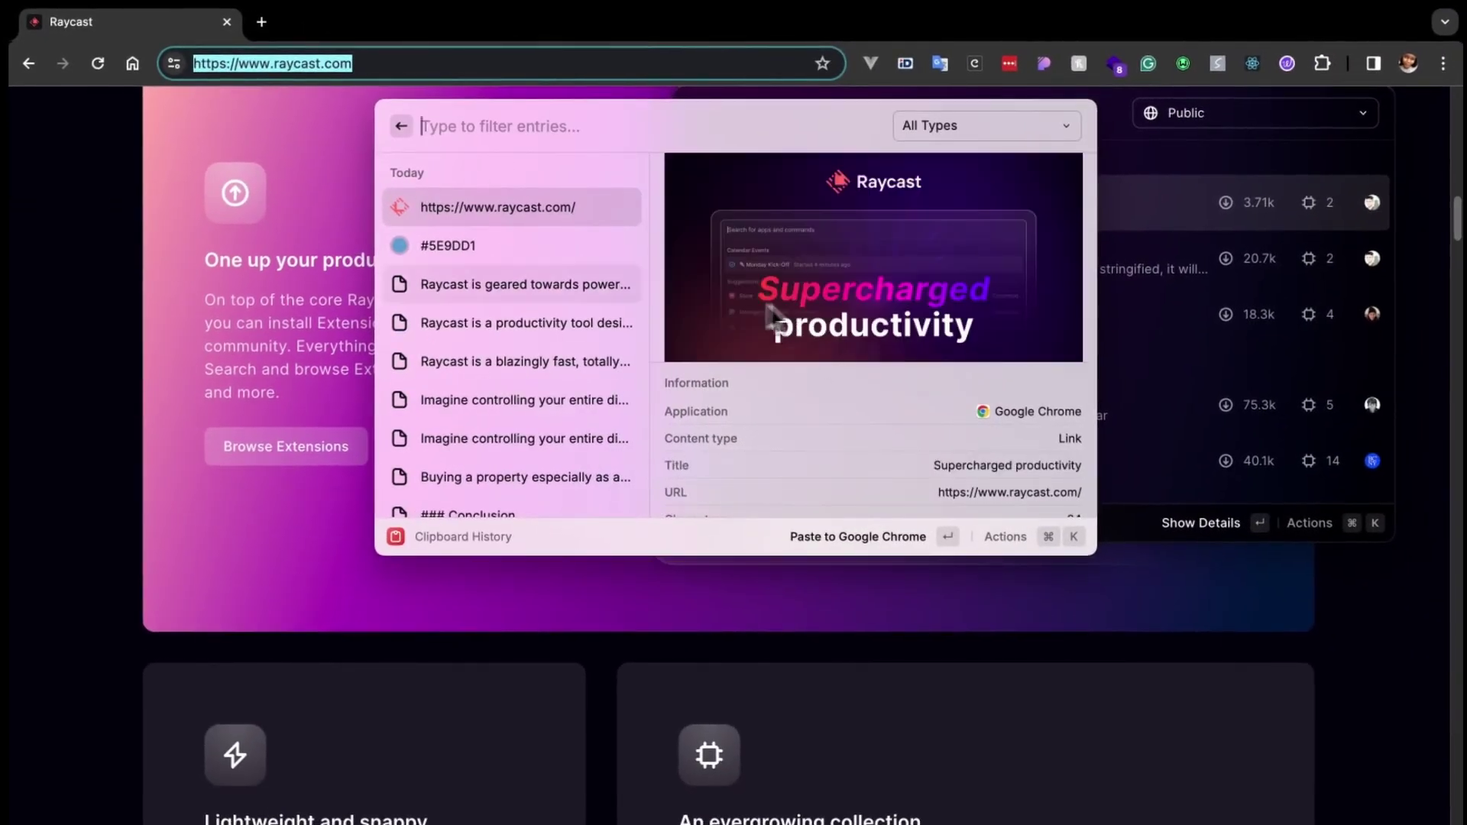
Scroll through Today's and This Week's copied entries and their preview details
scroll(530, 288, "down", 10)
scroll(530, 287, "down", 15)
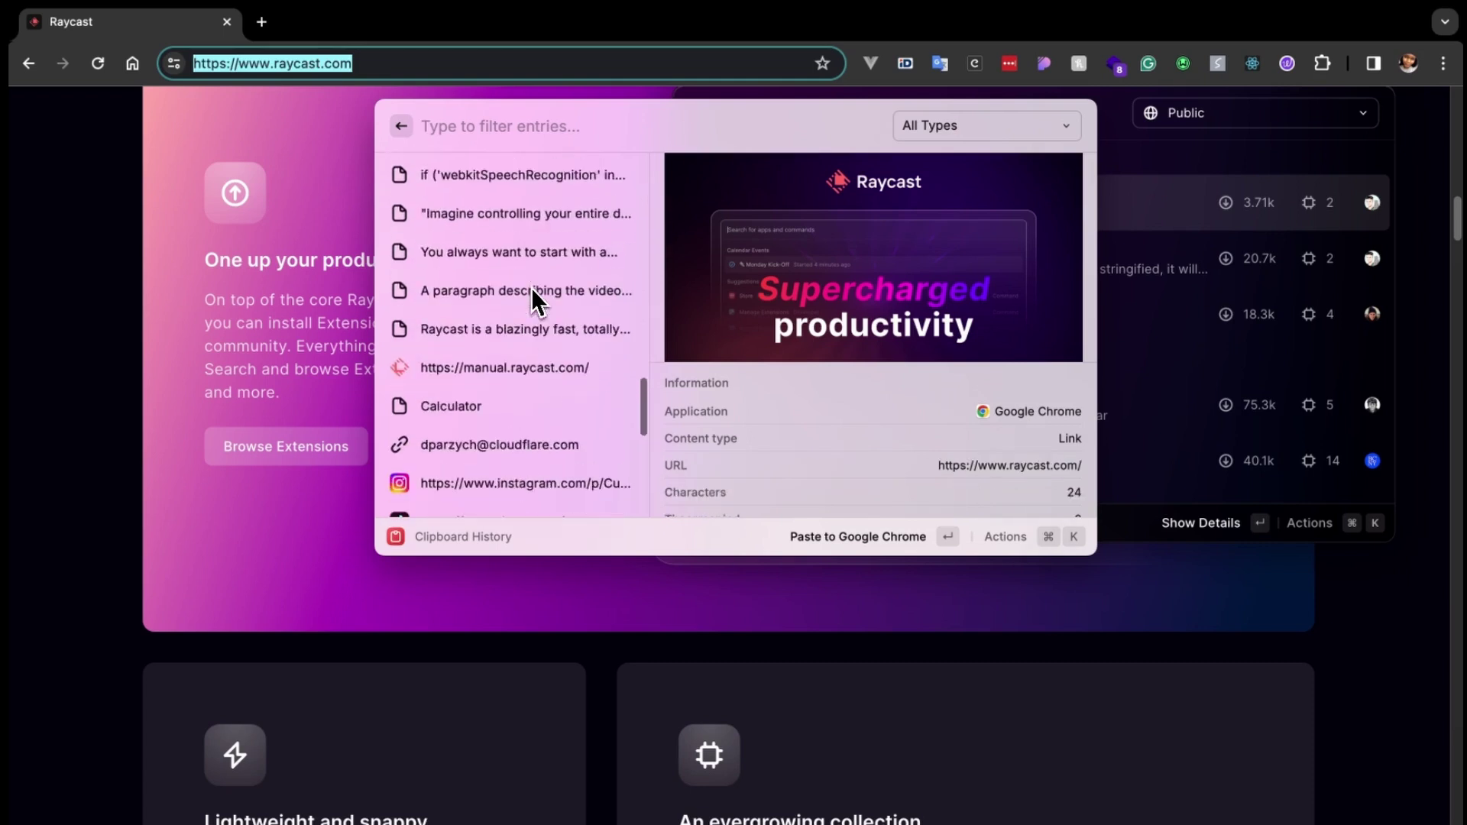
scroll(531, 287, "down", 15)
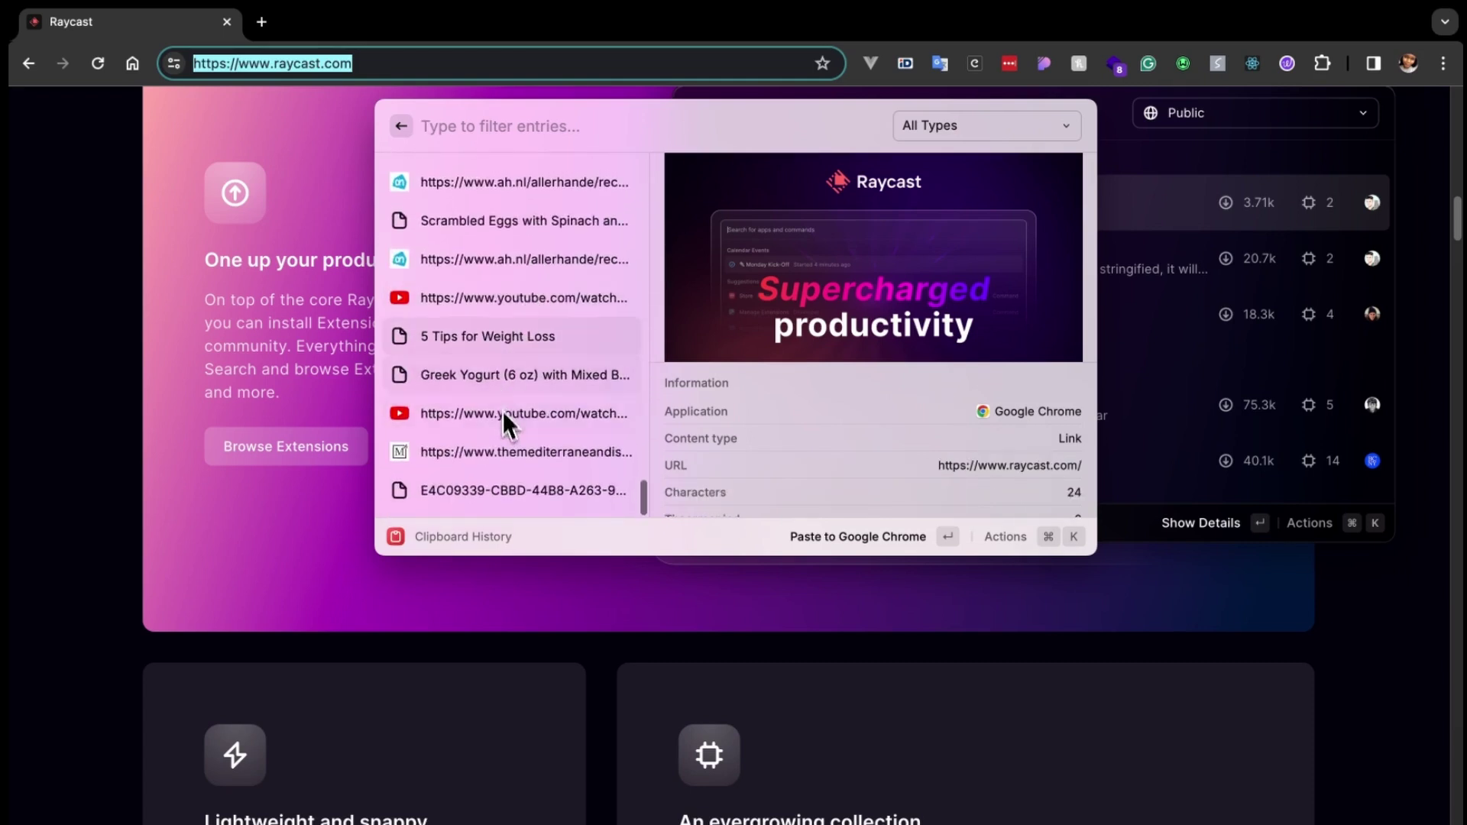
scroll(495, 315, "up", 20)
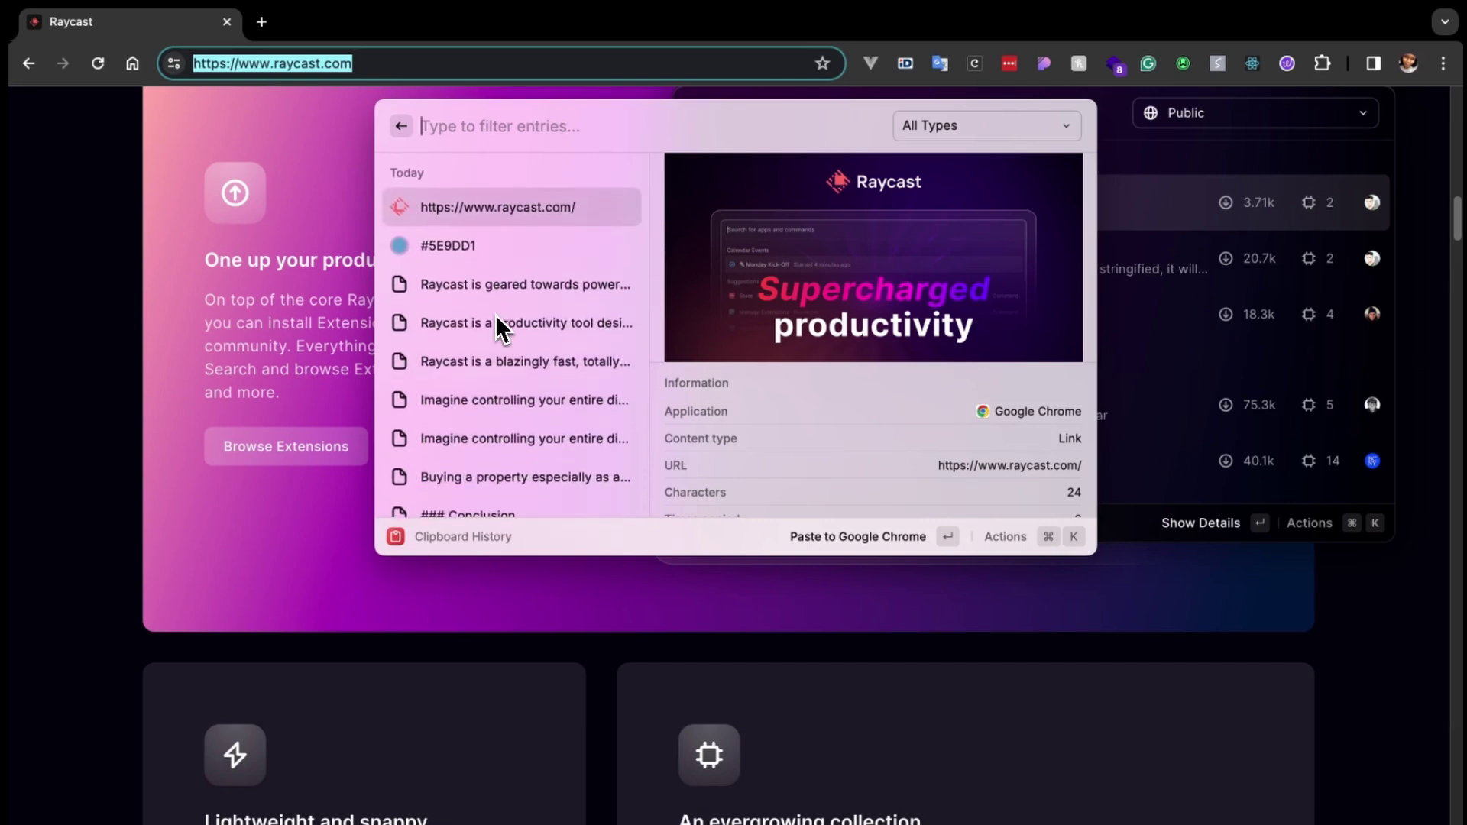
scroll(507, 378, "down", 1)
scroll(507, 378, "down", 4)
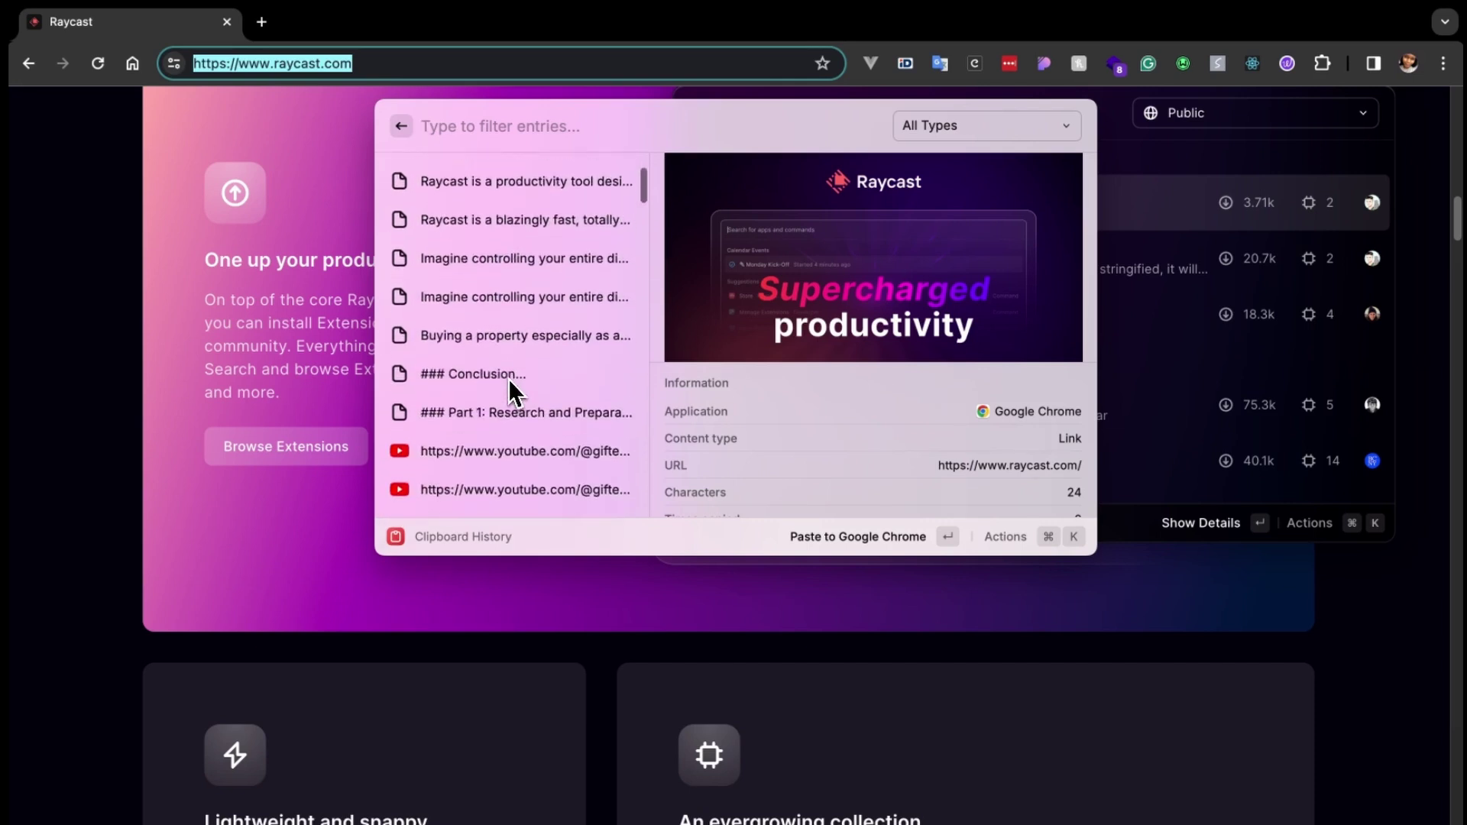
scroll(496, 428, "down", 3)
scroll(494, 456, "down", 4)
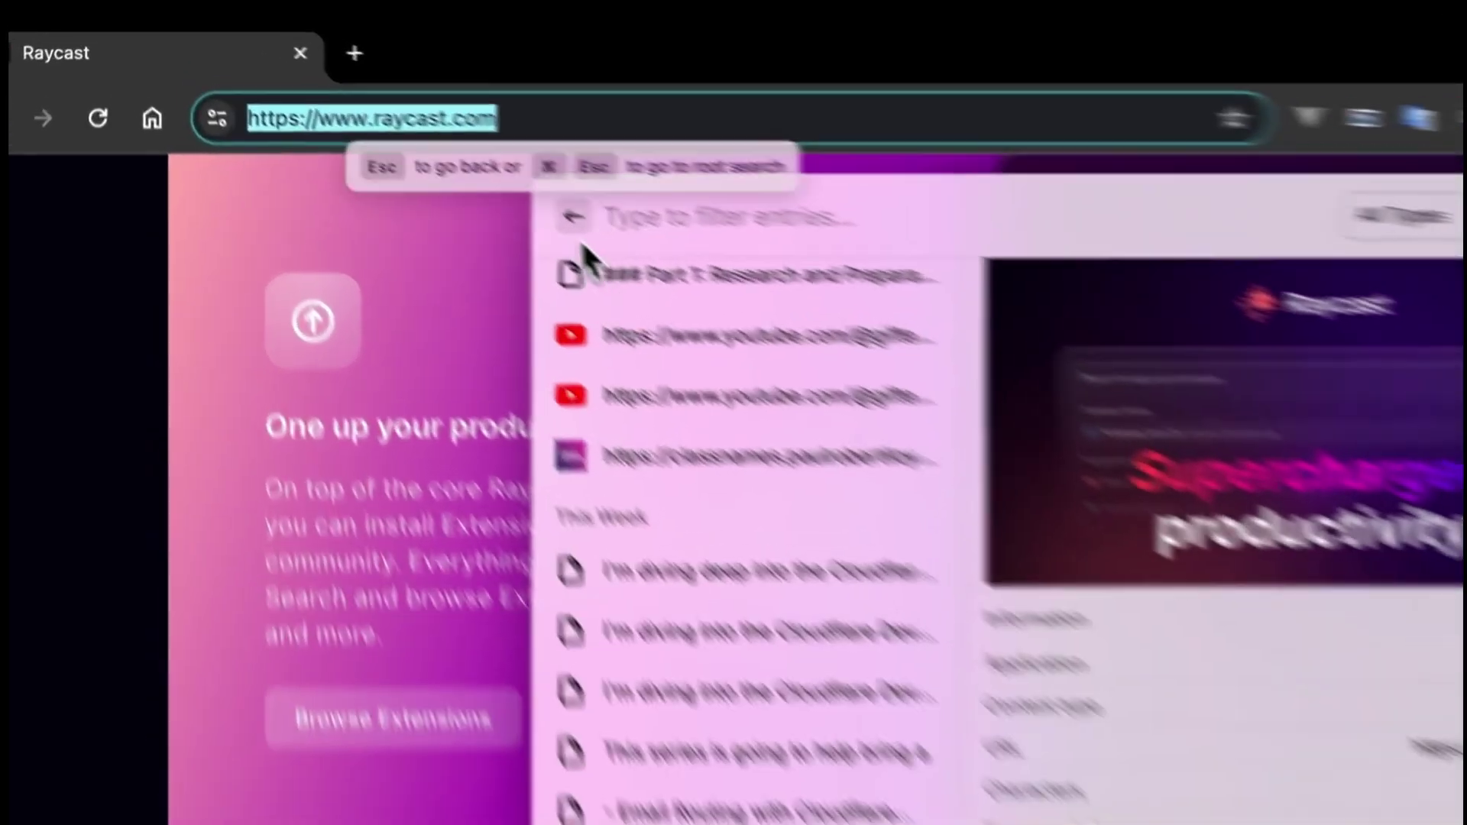
Snap the Chrome window to the First Third layout using Raycast window commands
left_click(579, 223)
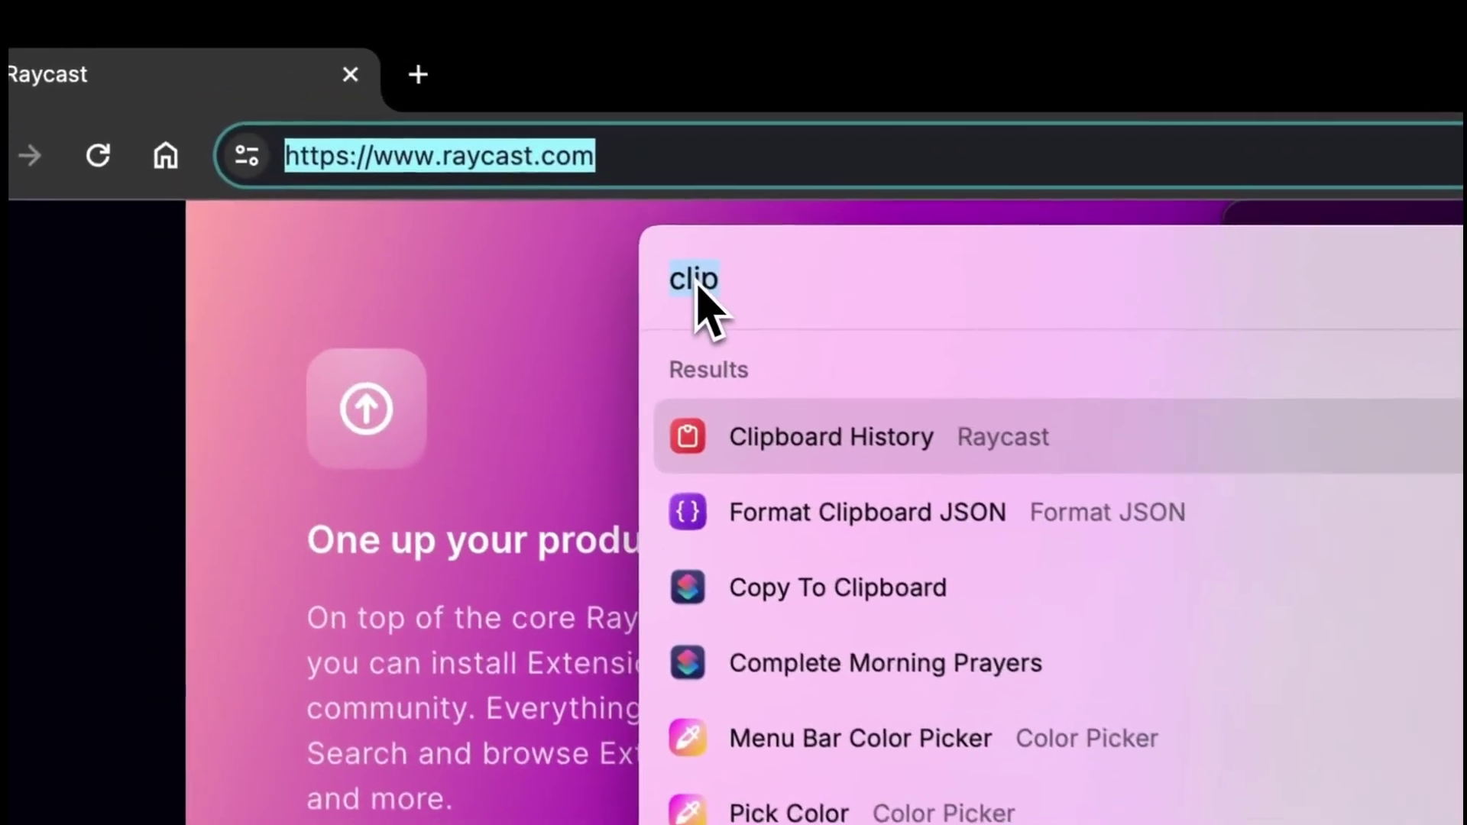
key("BackSpace")
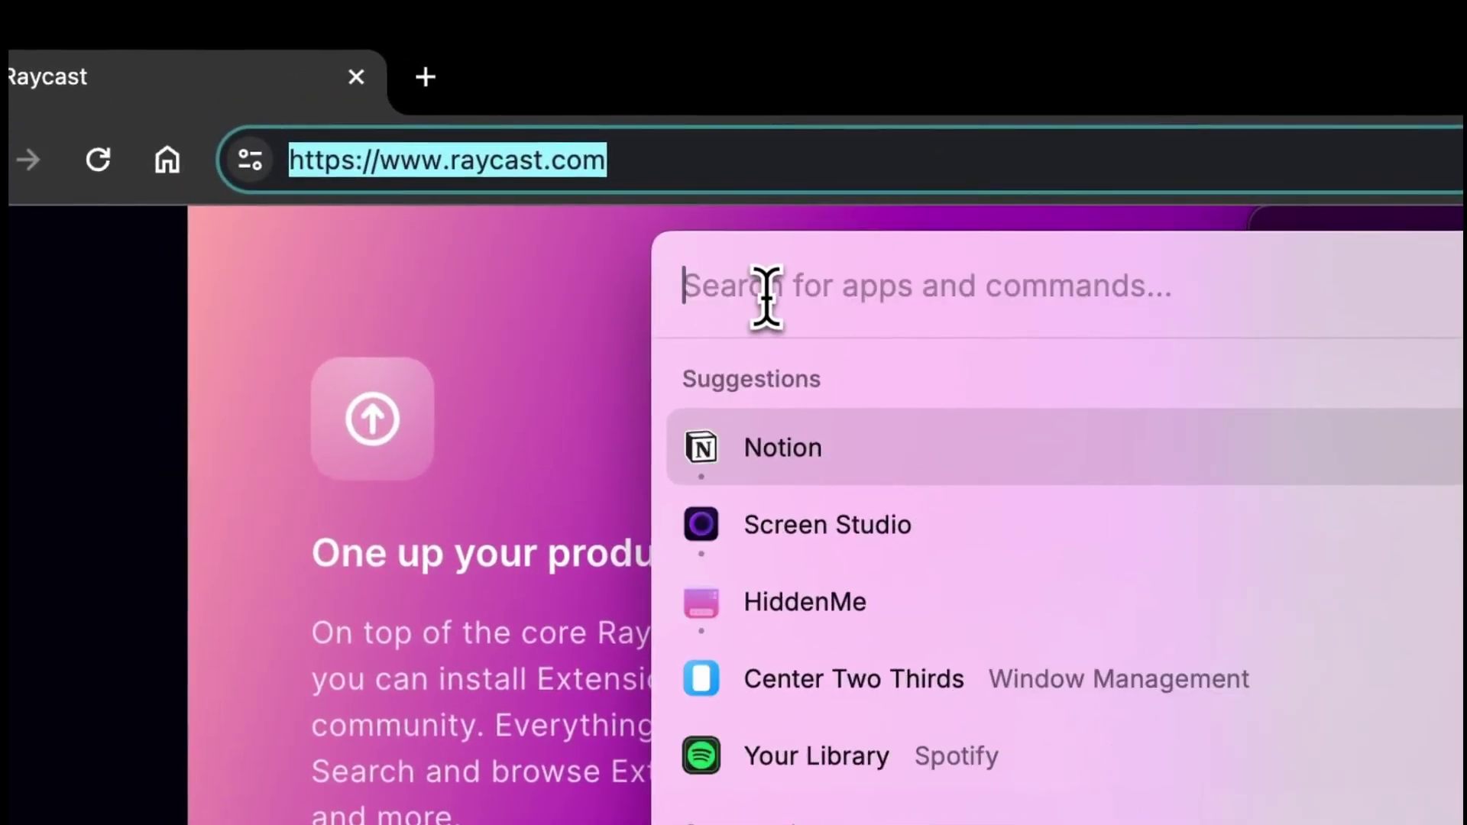
type("winm")
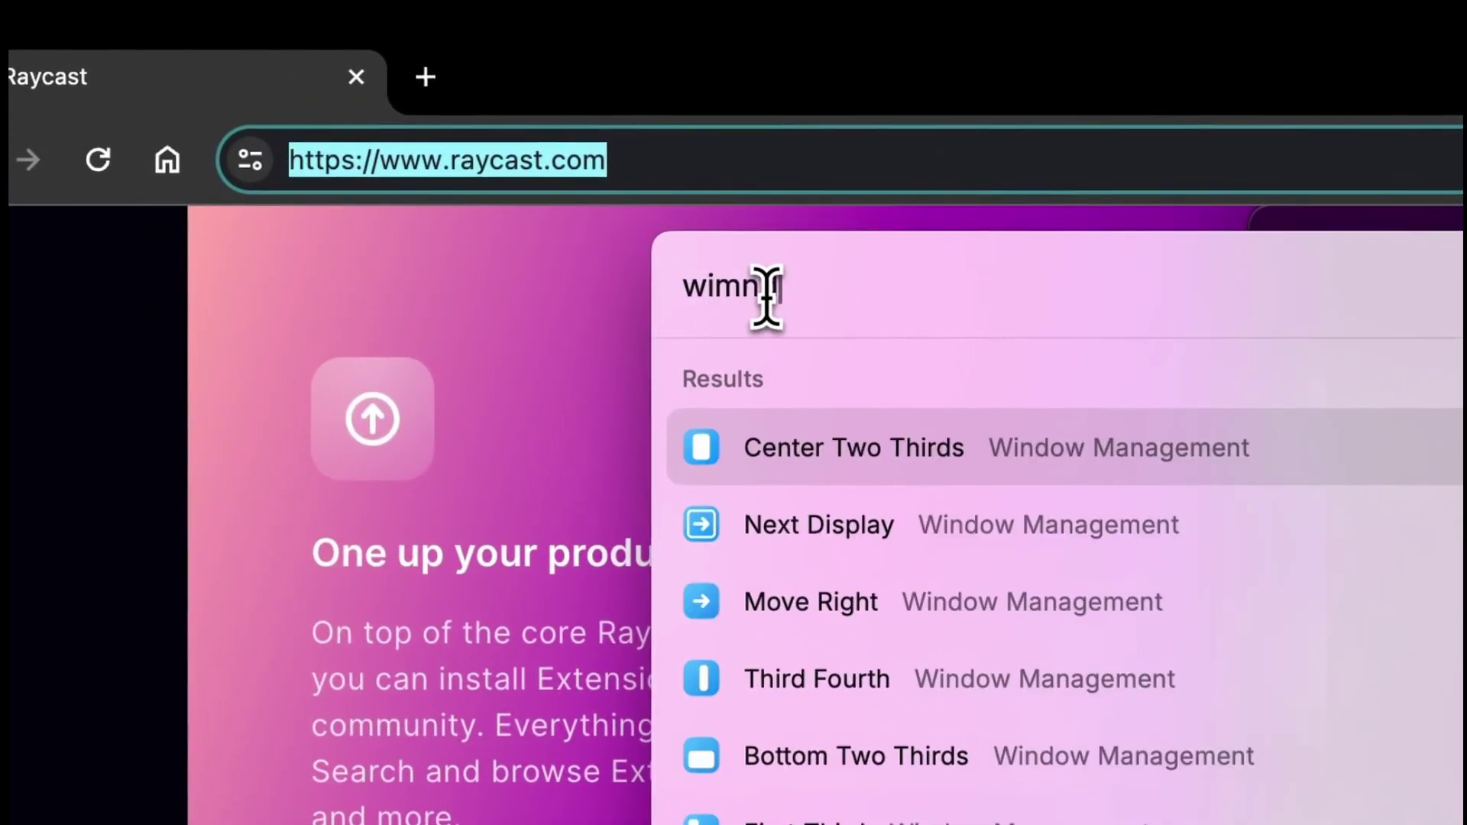
type("ndow")
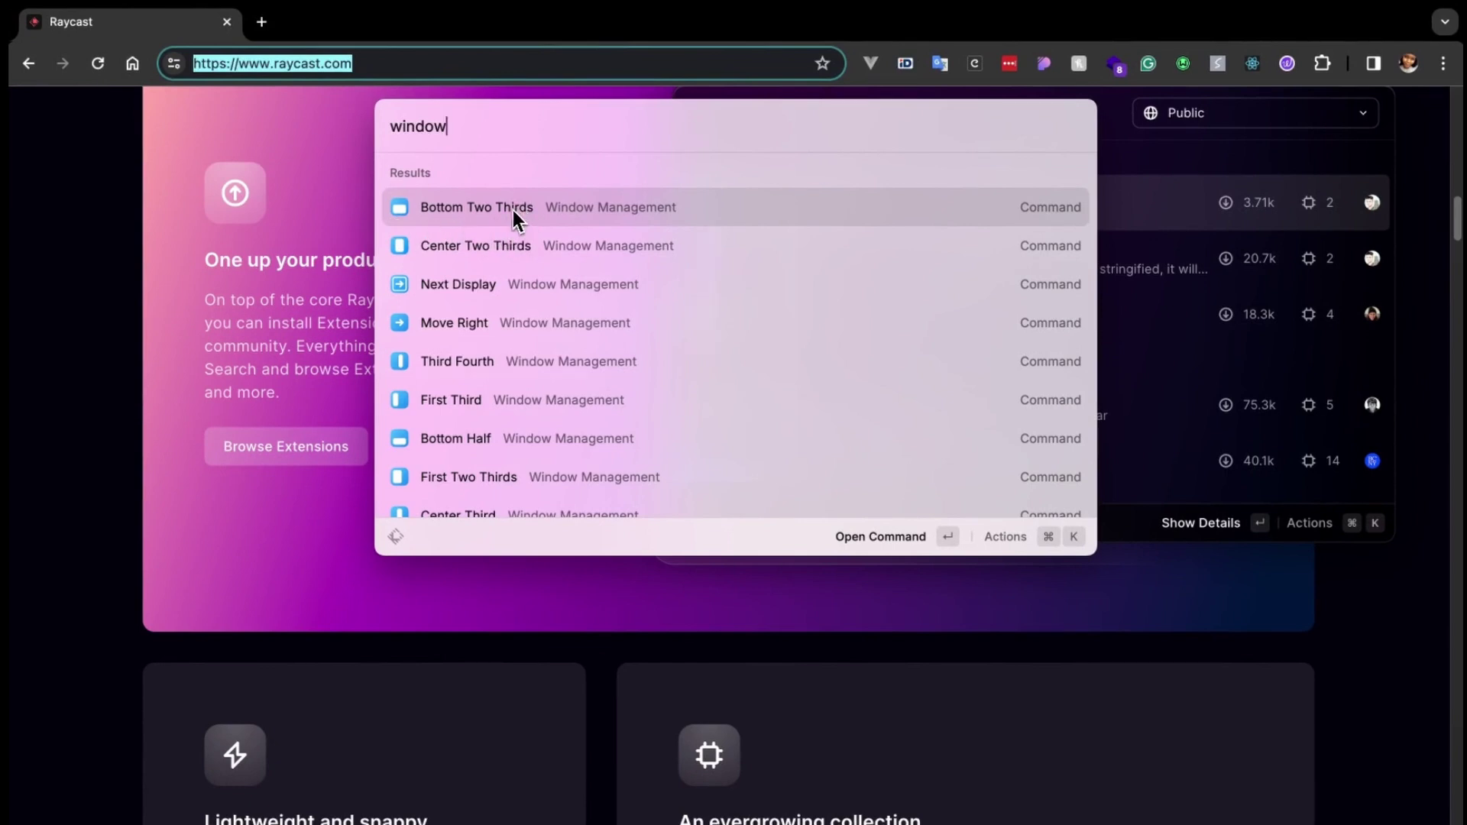
key("Escape")
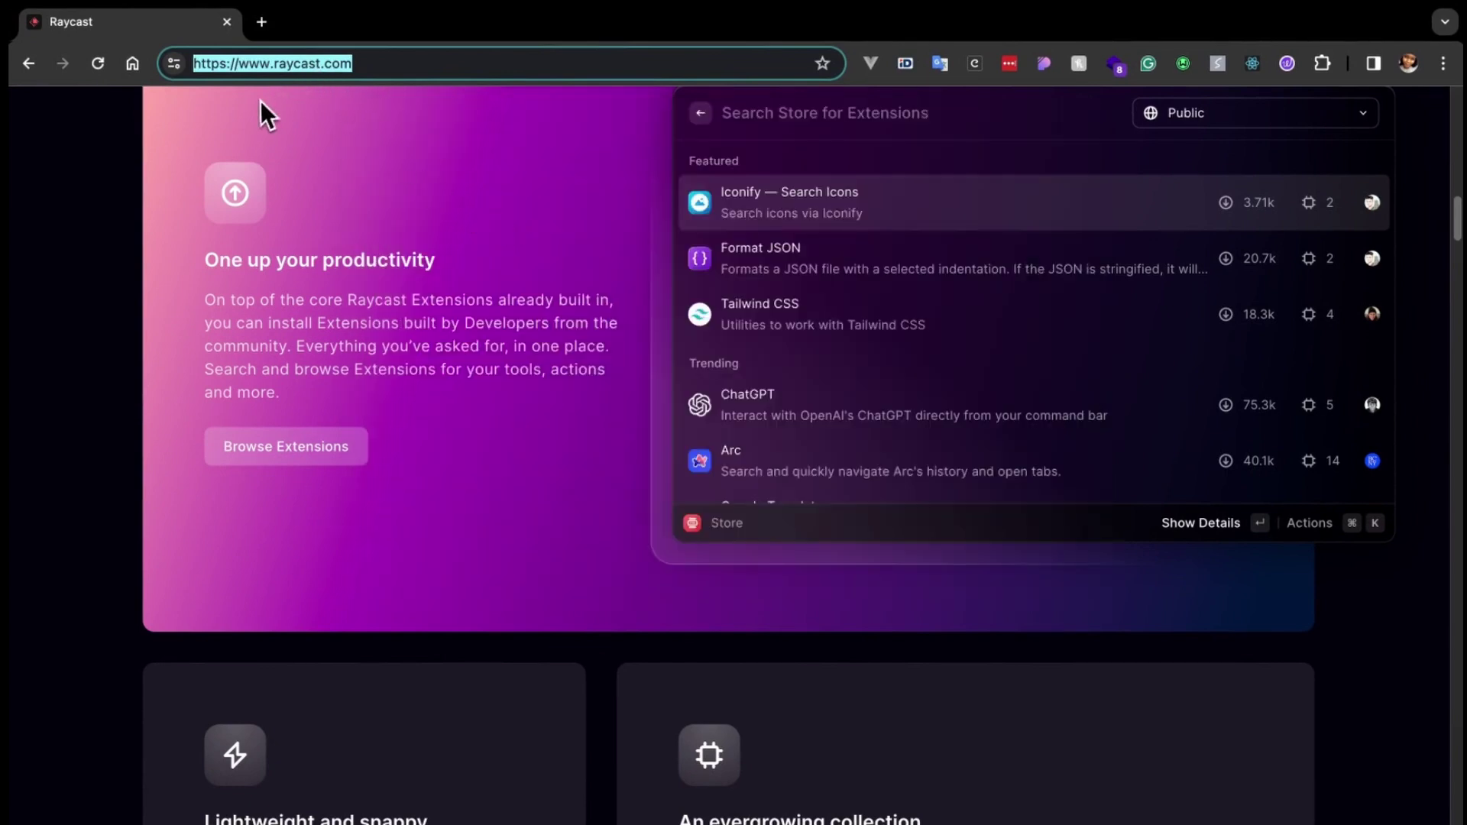
key("alt+space")
type("wind")
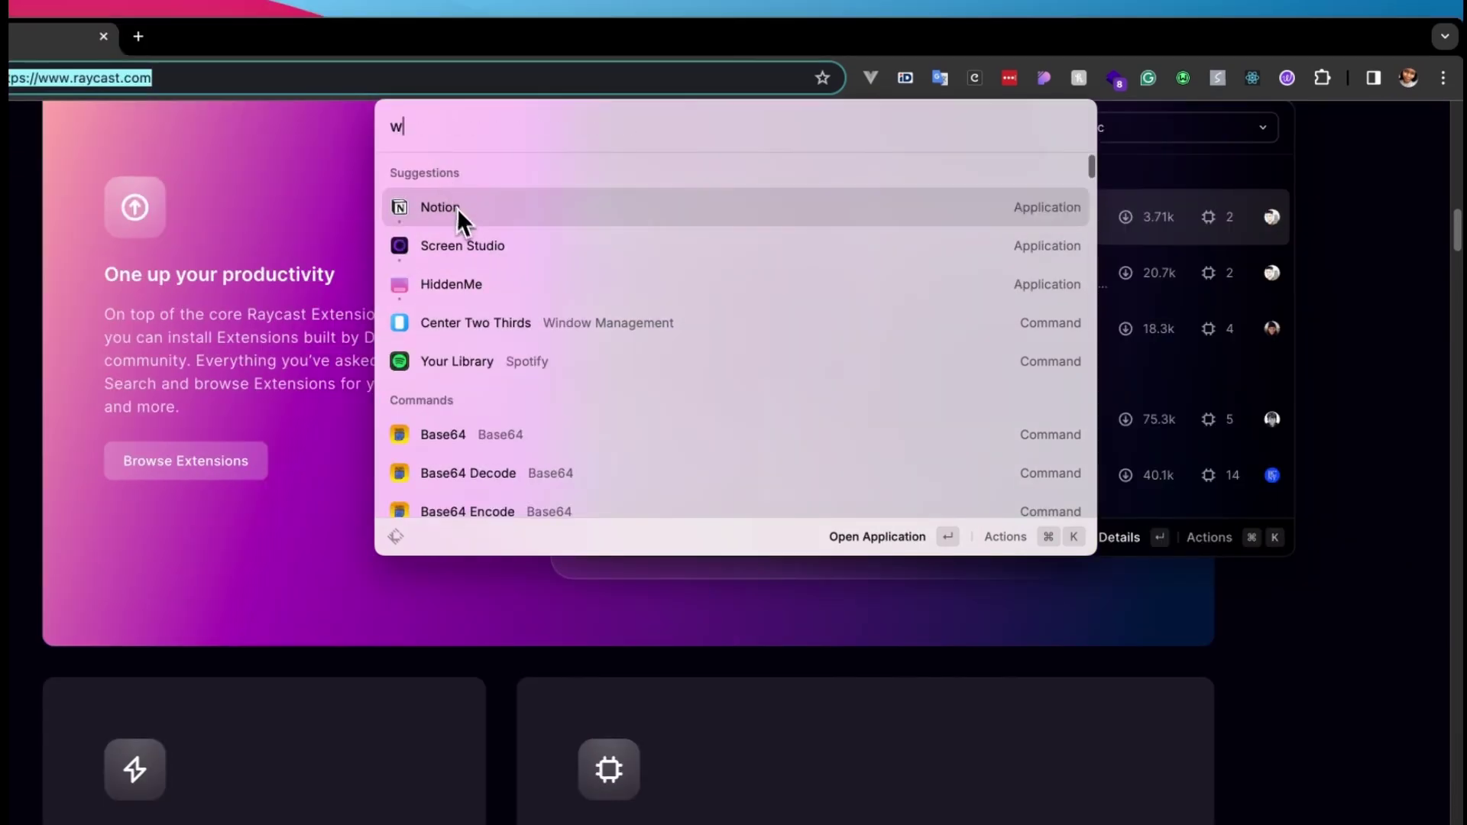
type("indo")
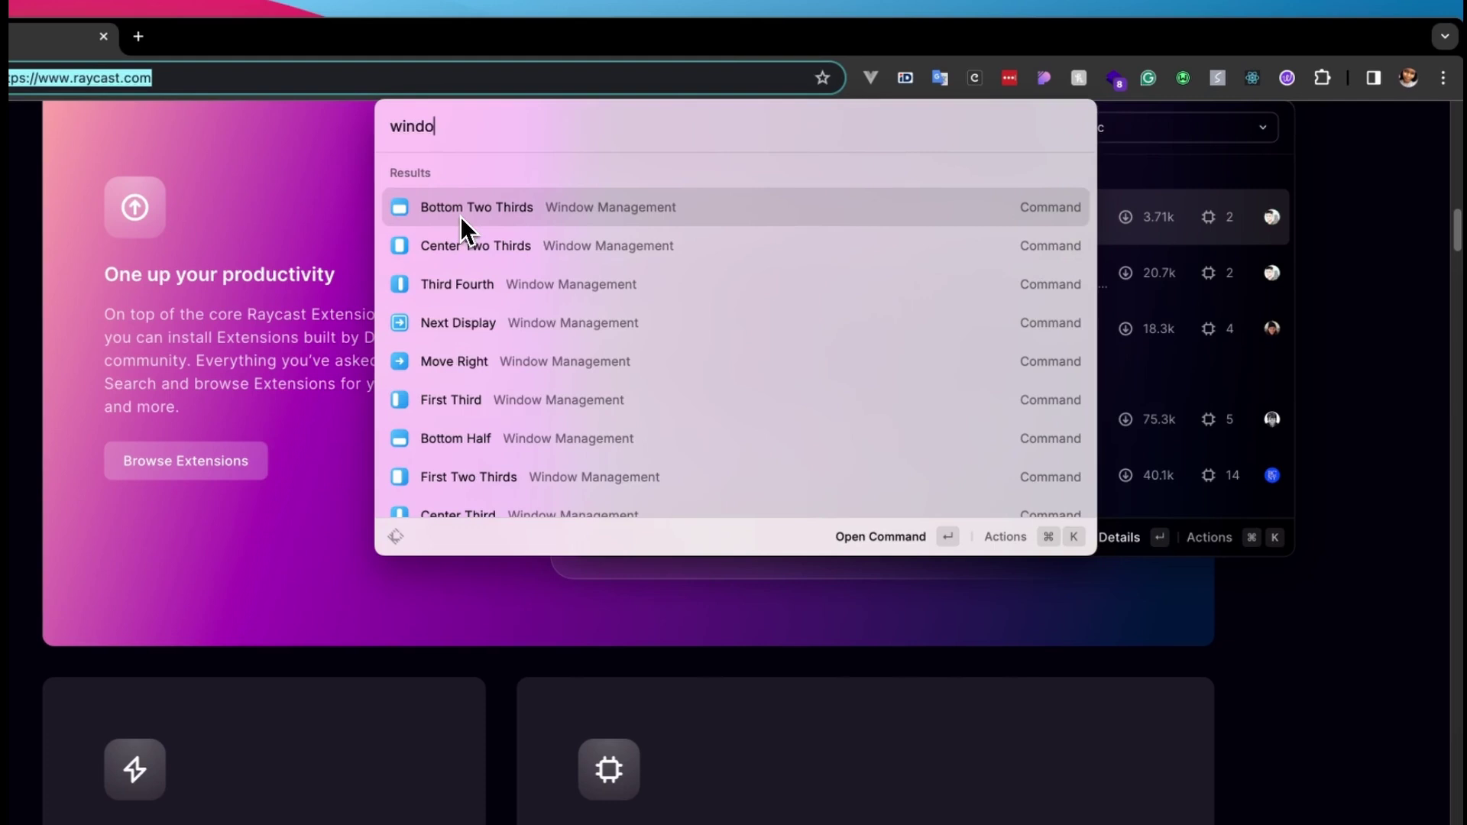
key("Down")
key("Down")
key("Down")
key("Return")
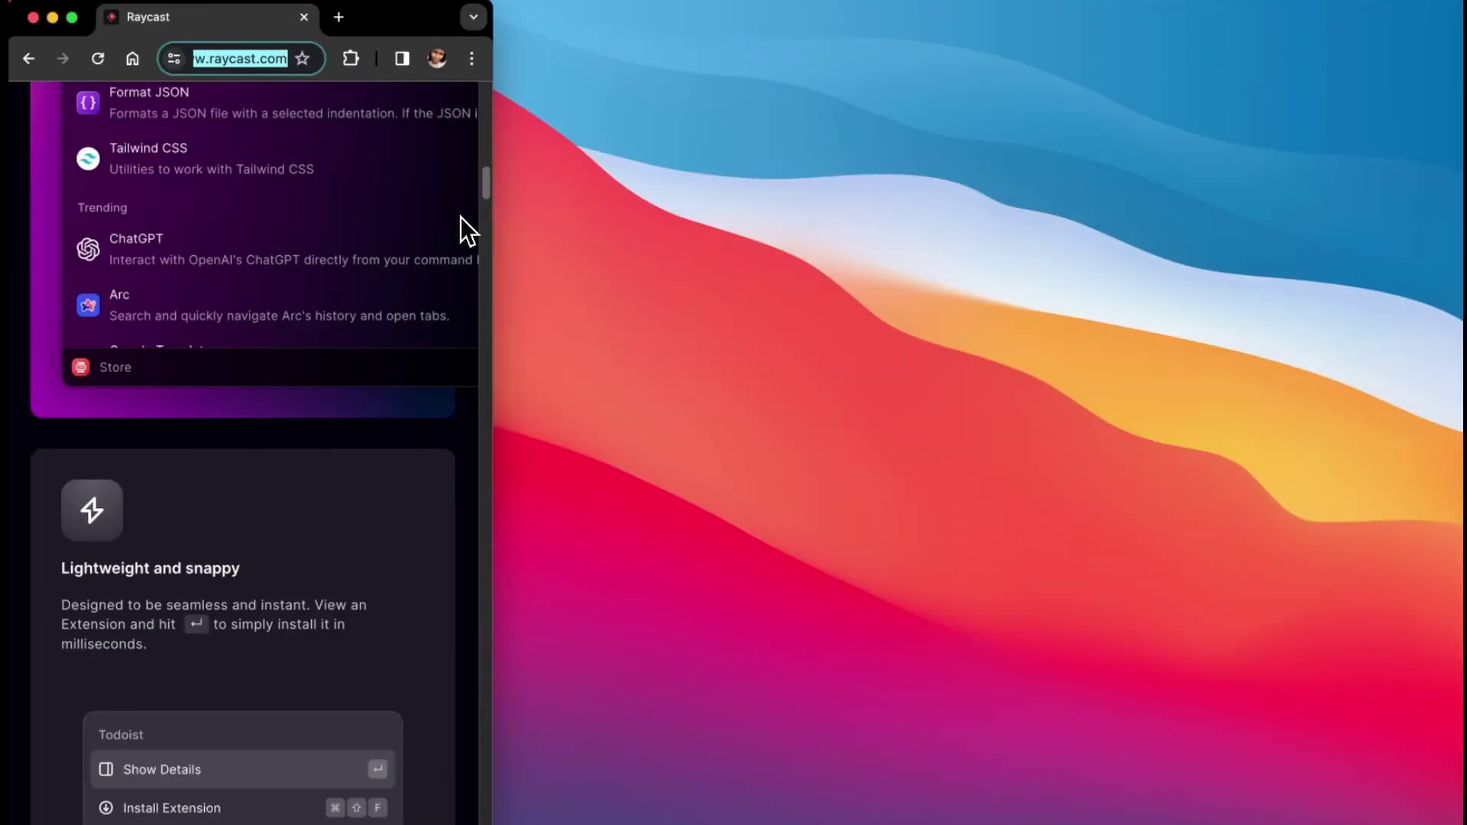
Centre the browser at two-thirds width with Center Two Thirds
key("alt+space")
type("wind")
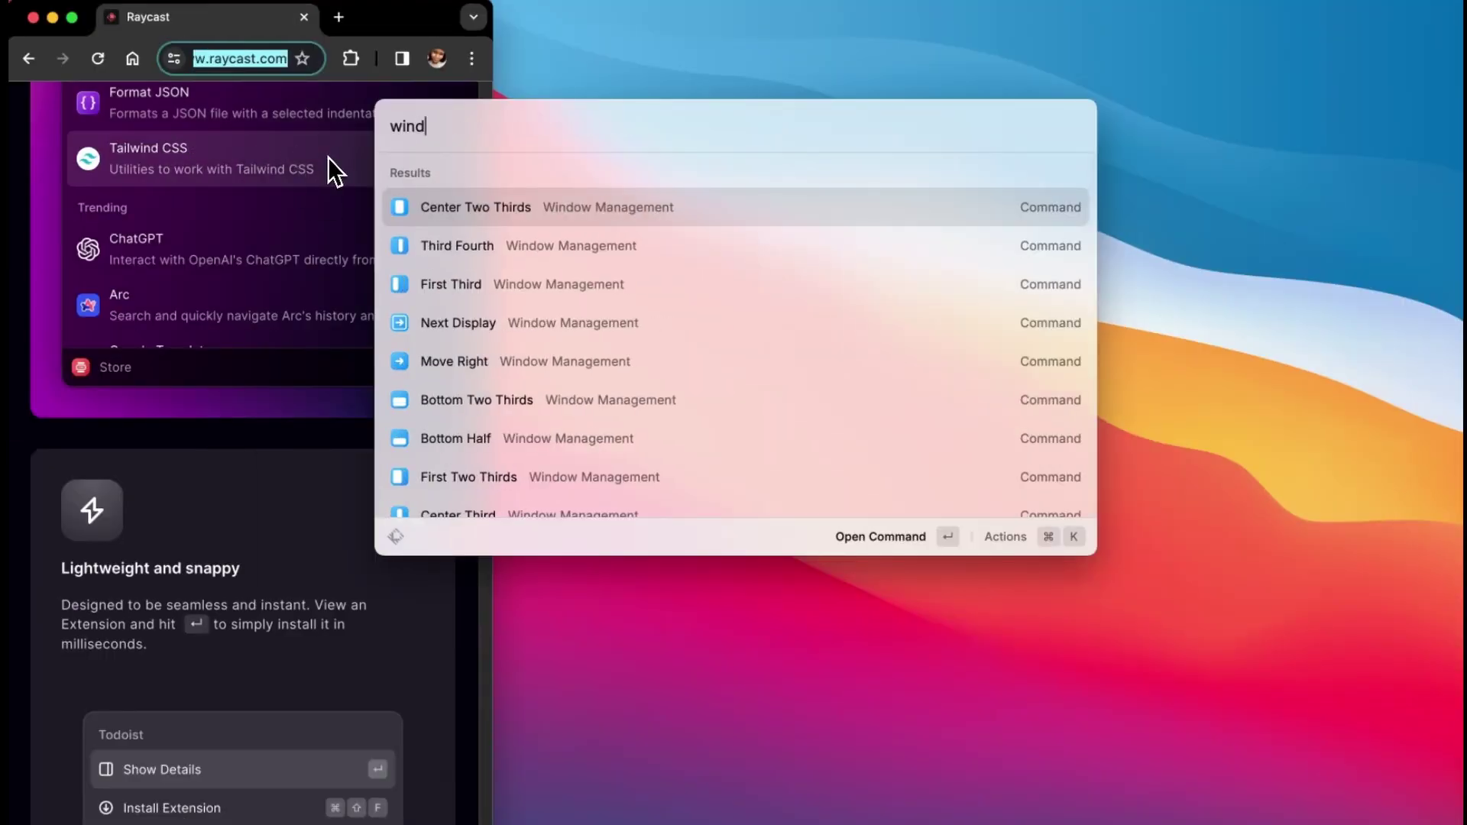
key("Down")
key("Up")
key("Return")
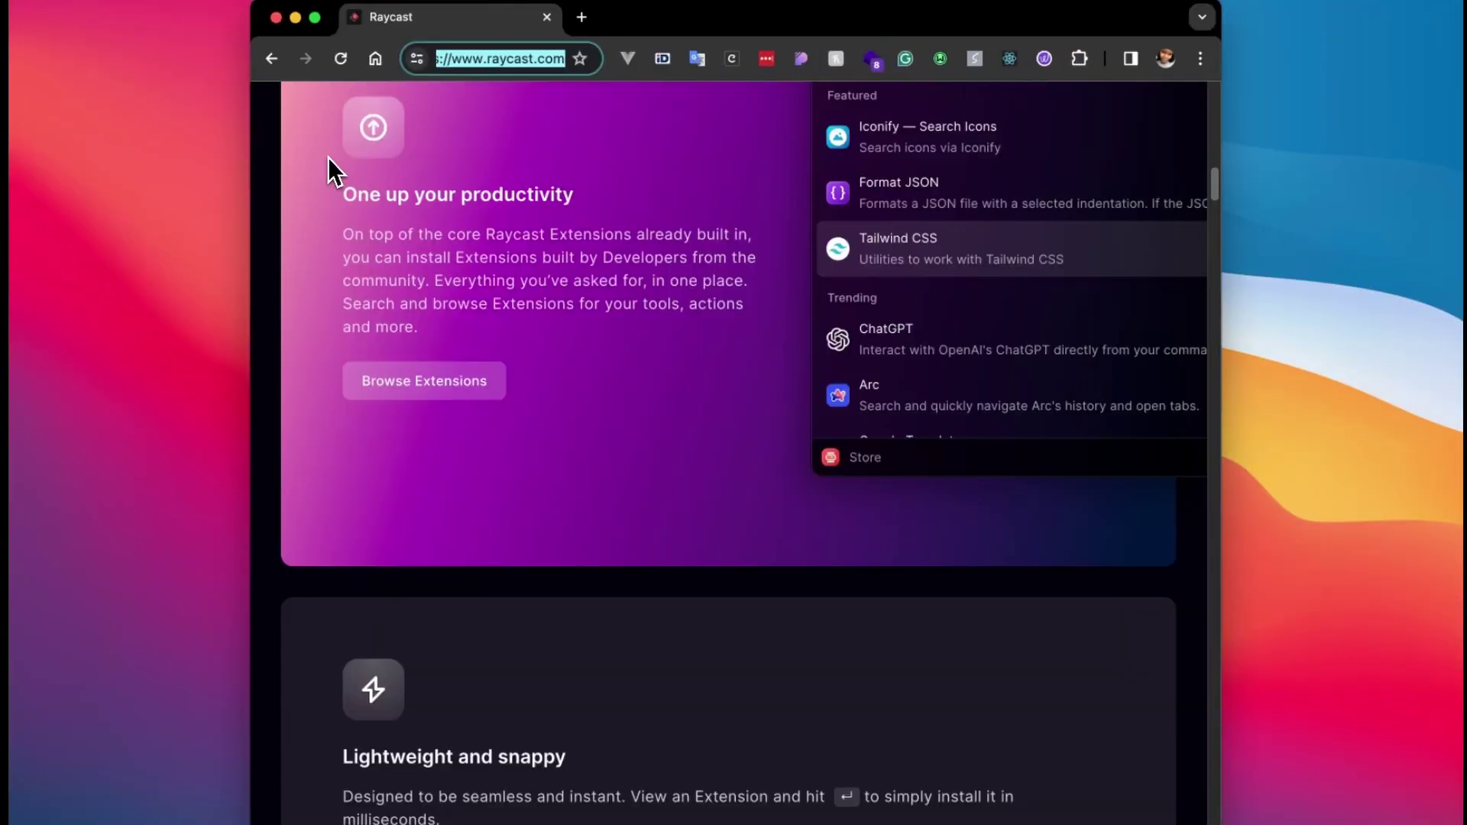
Move the browser to the Bottom Third layout
key("alt+space")
type("windo")
key("Down")
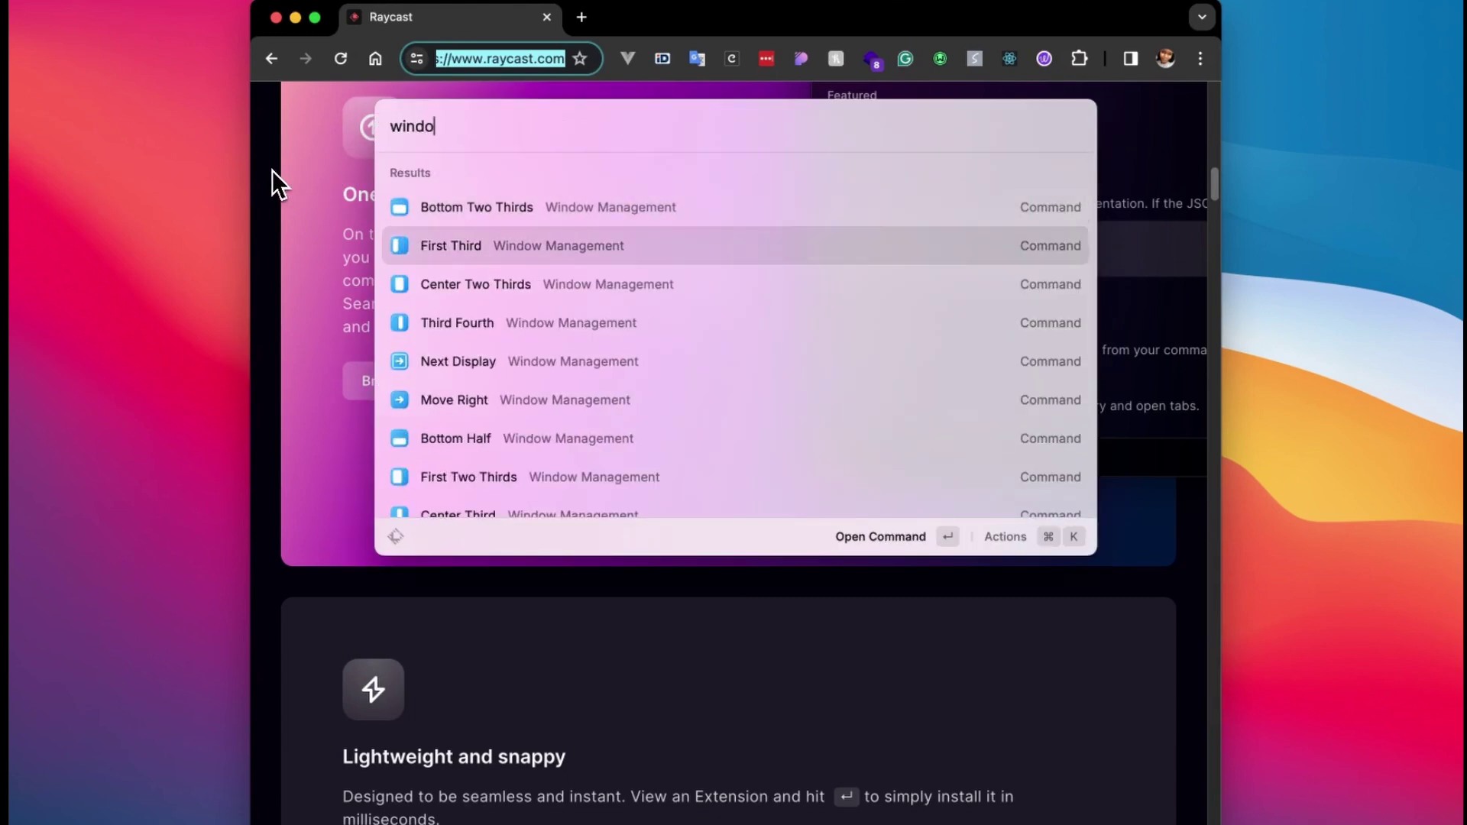
key("Down")
key("Down")
key("Down")
key("Down")
key("Down")
key("Down")
key("Down")
key("Down")
key("Down")
key("Down")
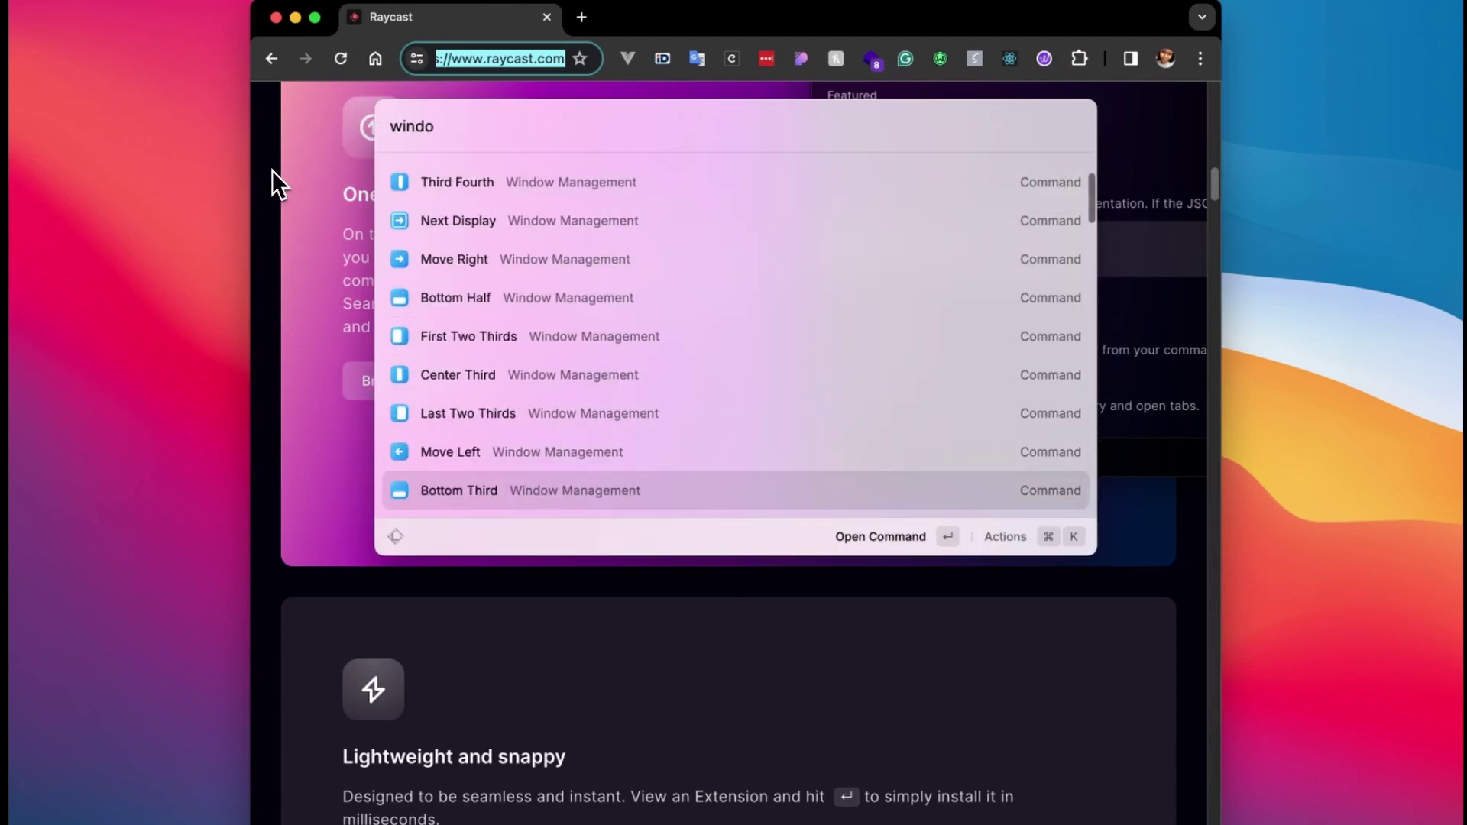
key("Return")
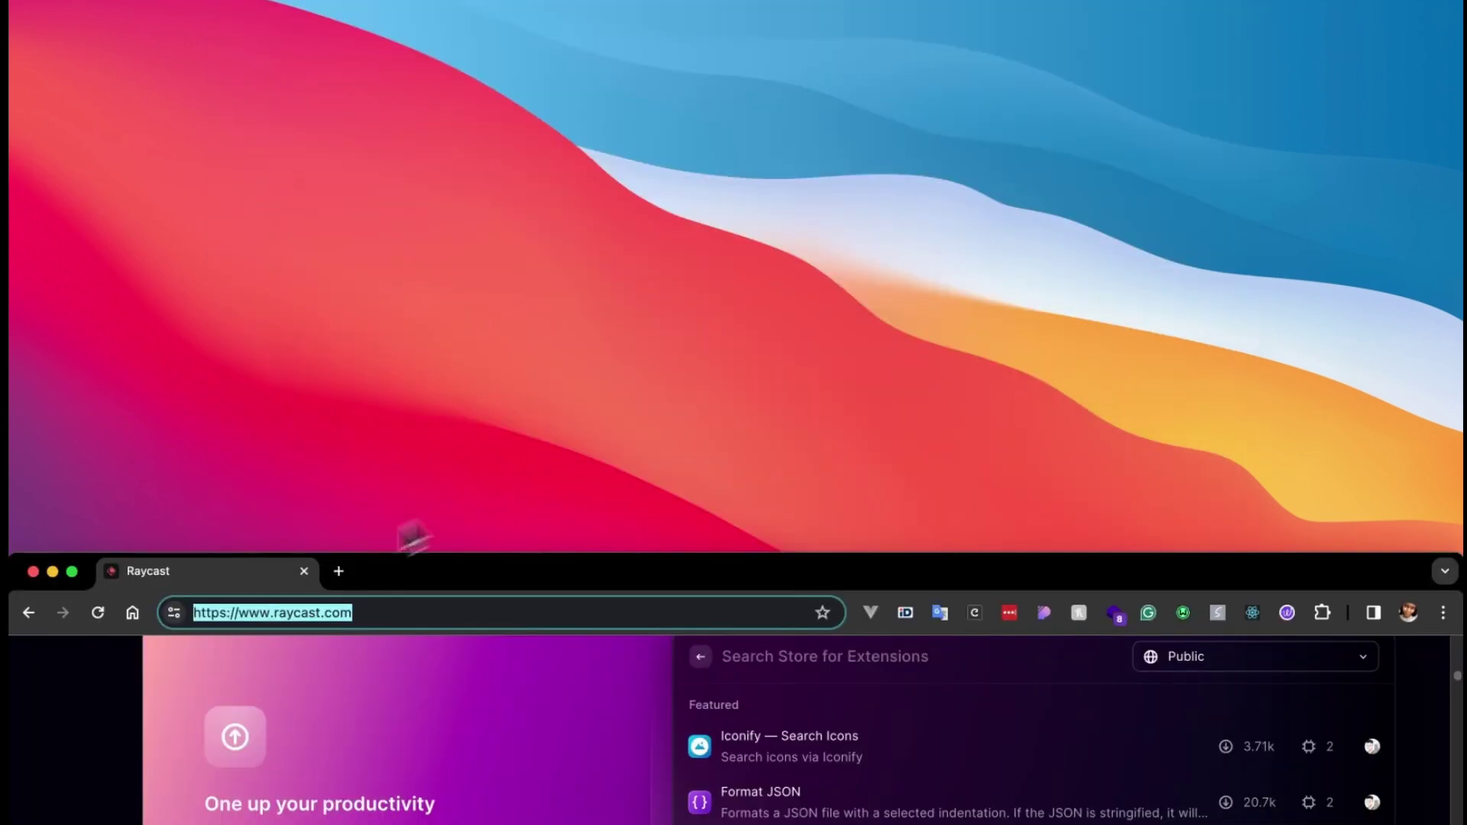
Make Chrome full screen, then search 'rect' in Raycast and dismiss it
left_click(72, 573)
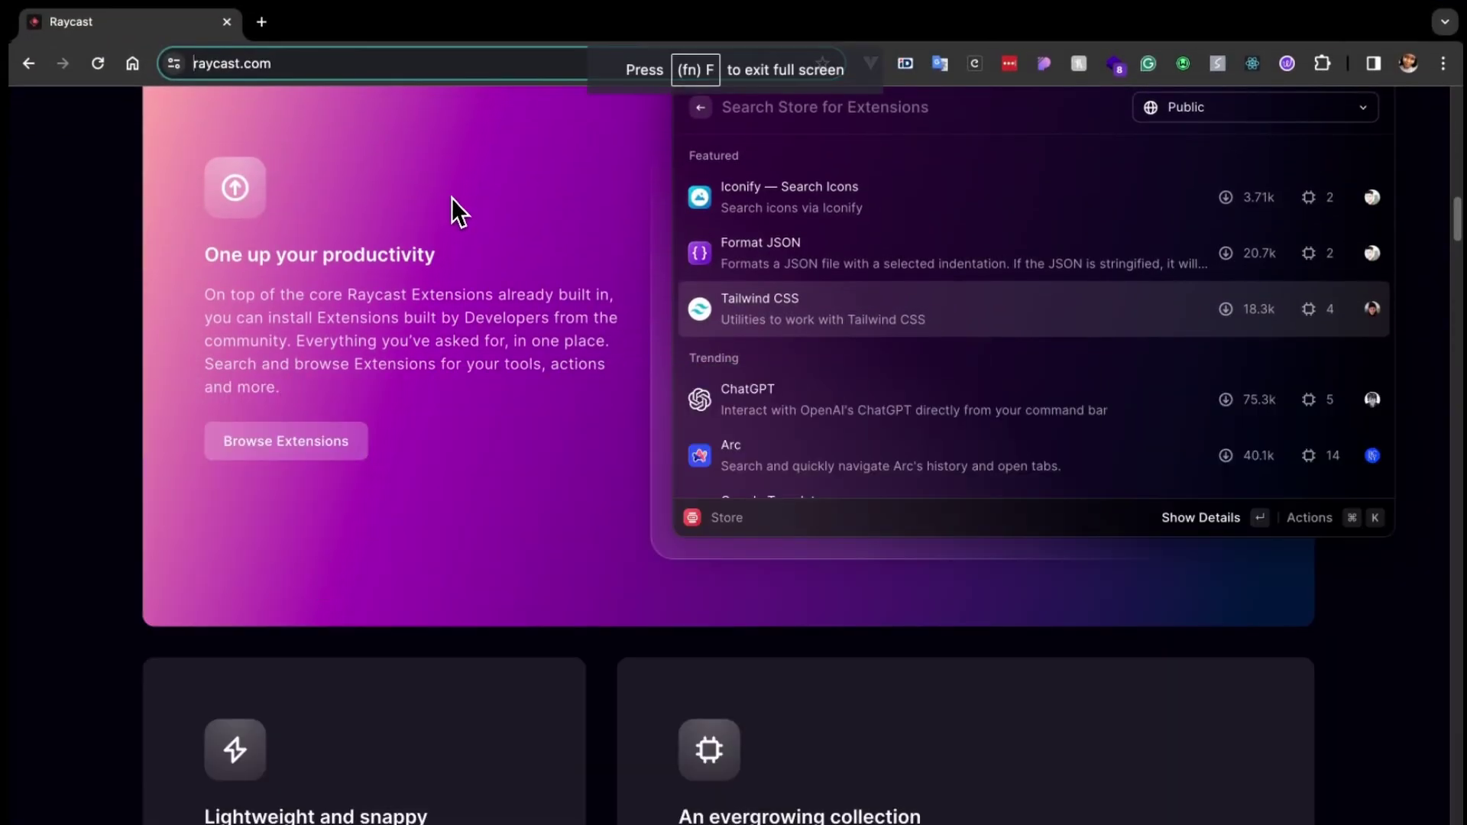
key("alt+space")
type("recta")
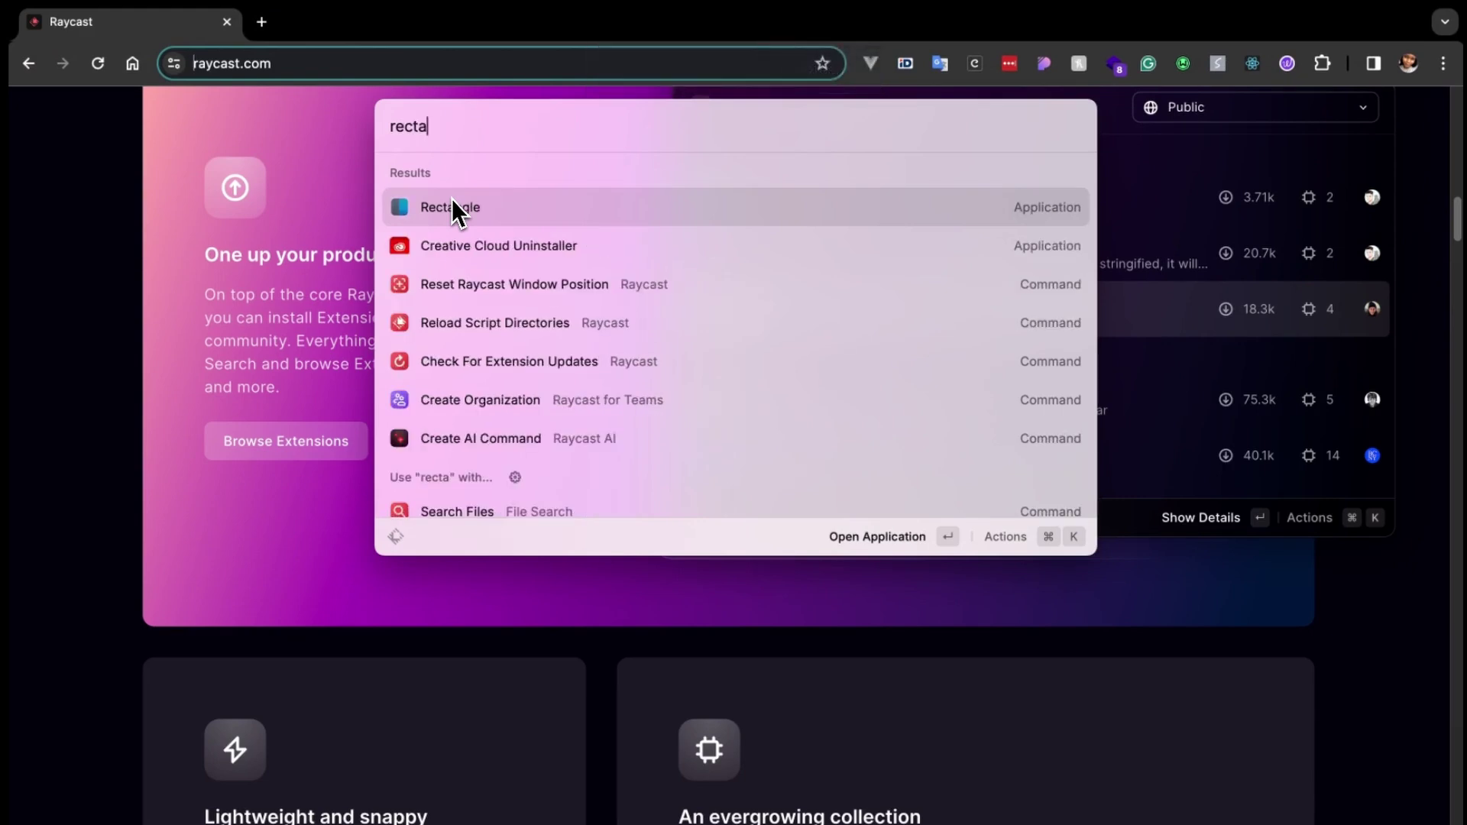
left_click(295, 529)
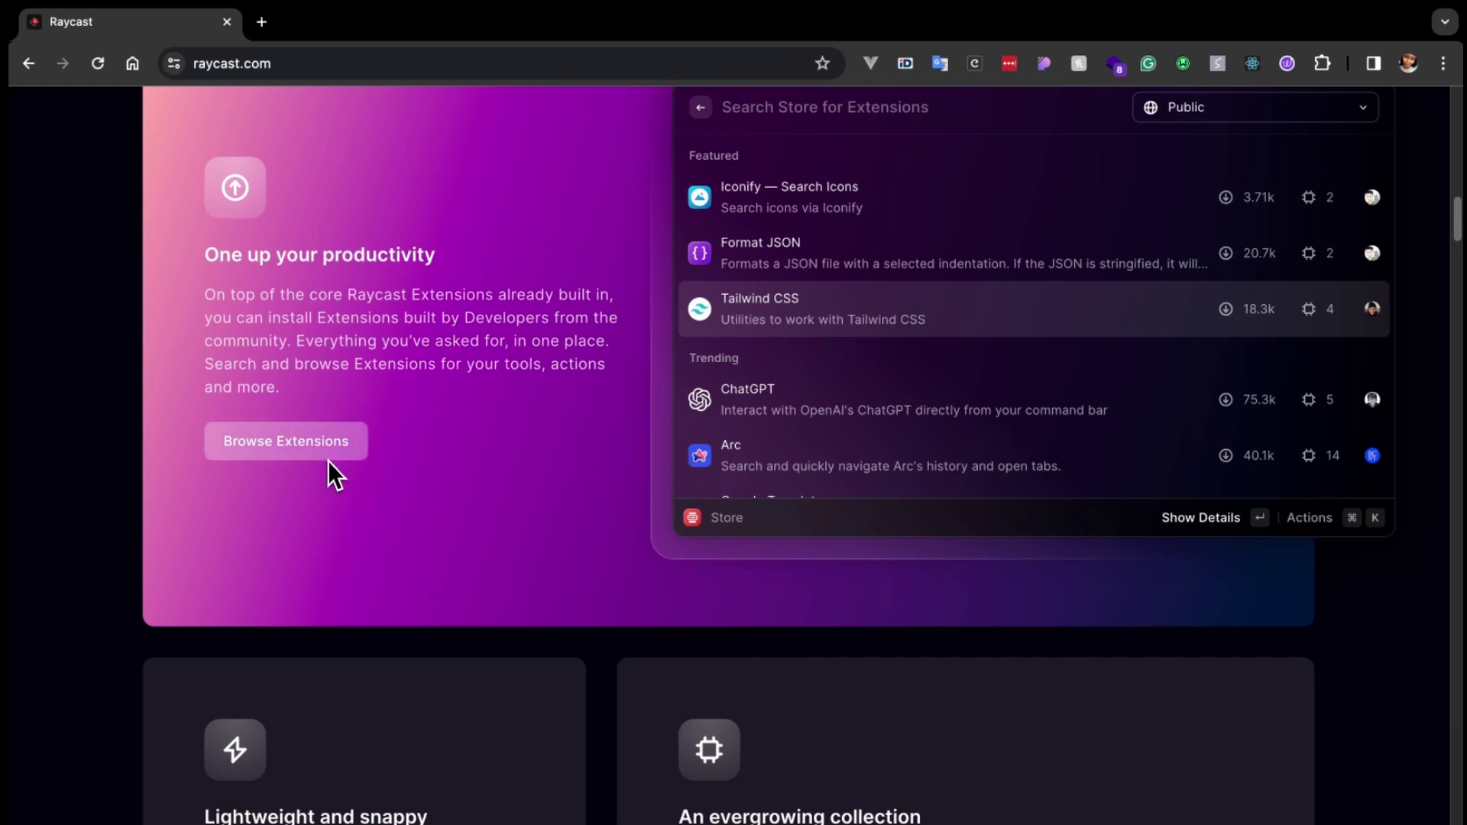
key("alt+space")
type("notes")
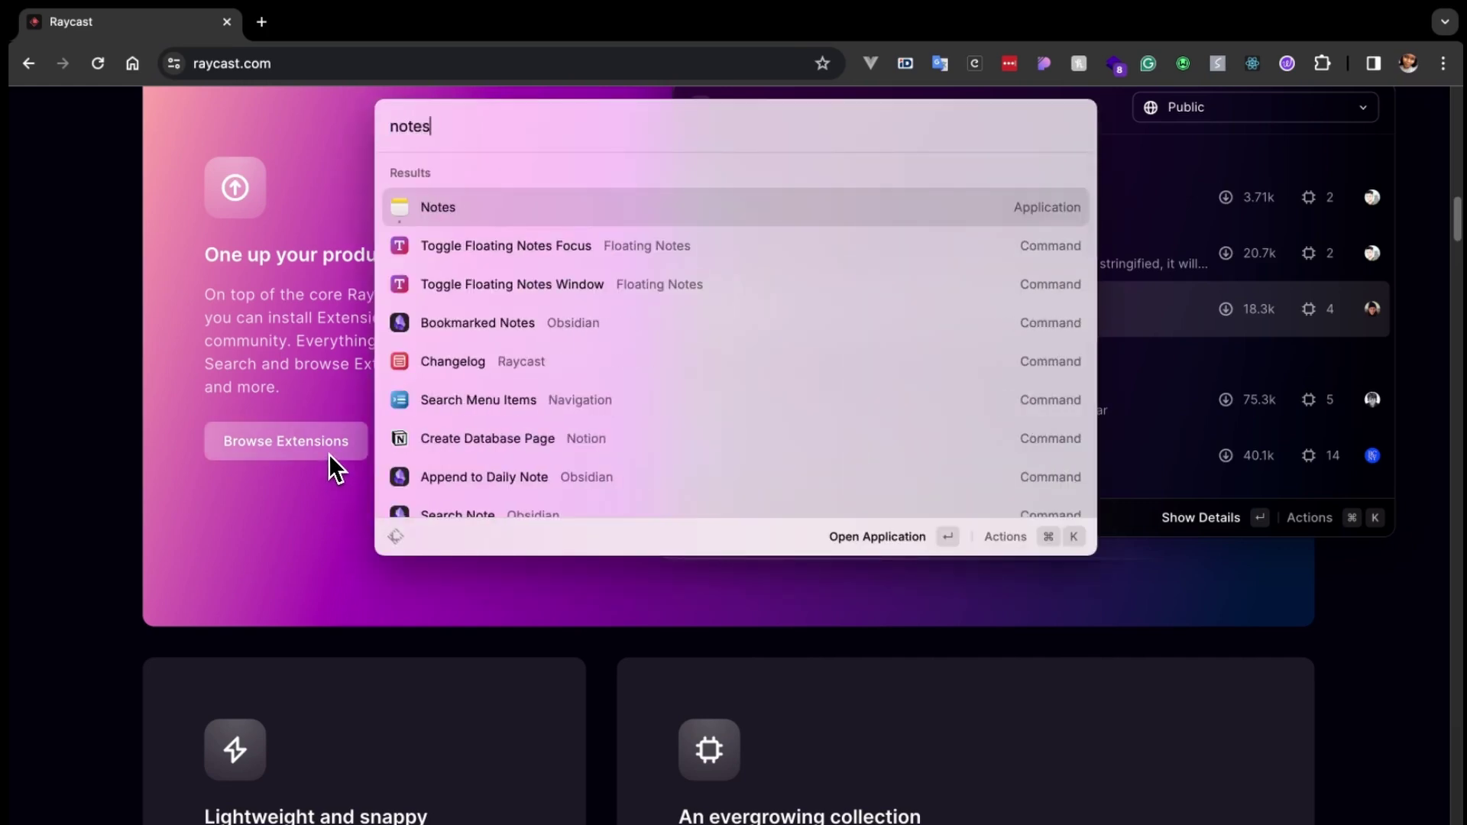
key("BackSpace")
key("BackSpace")
key("BackSpace")
key("BackSpace")
key("BackSpace")
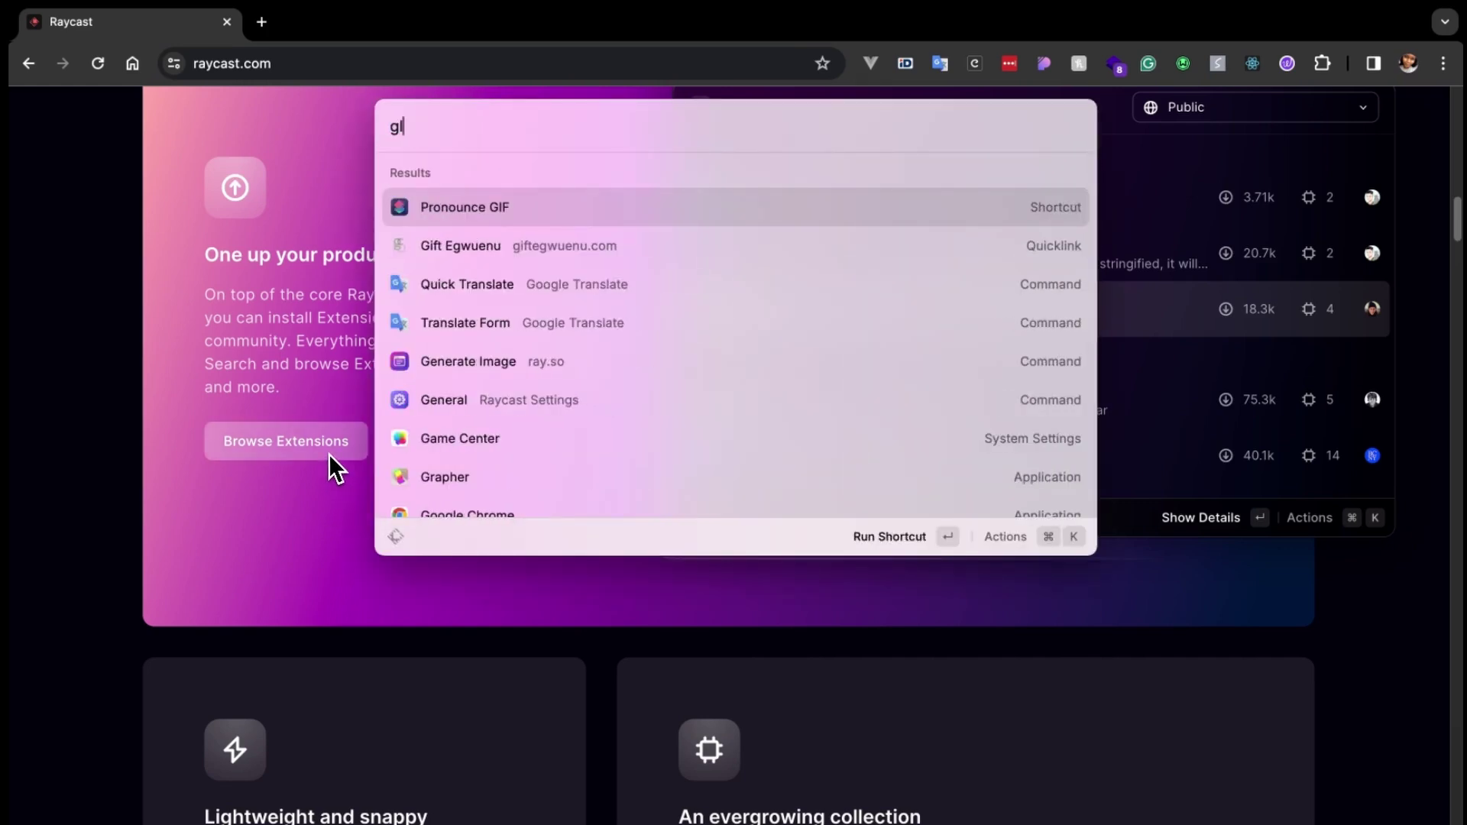
type("f")
key("Return")
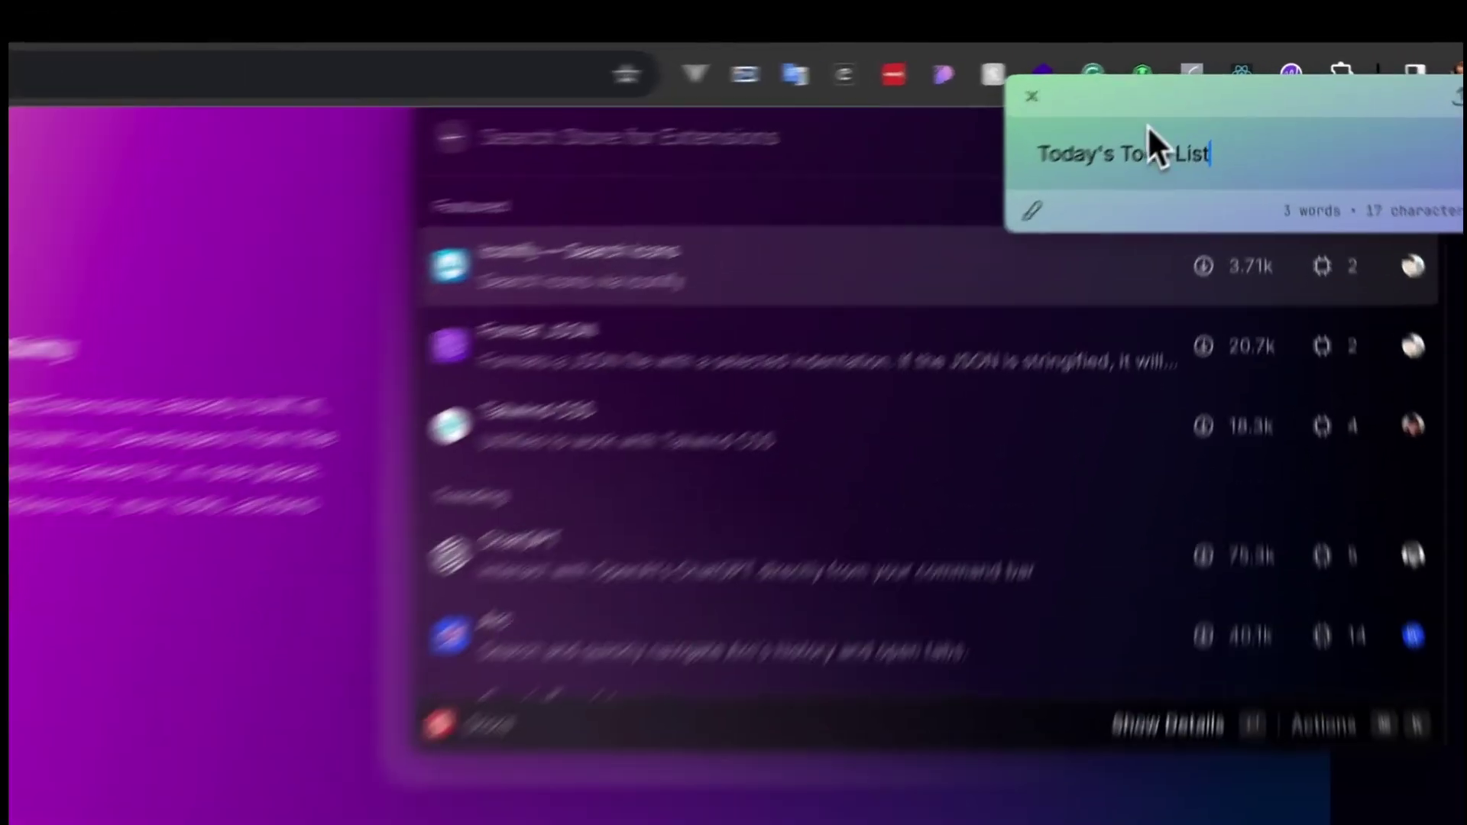
left_click_drag(1190, 117, 936, 298)
left_click_drag(622, 519, 176, 824)
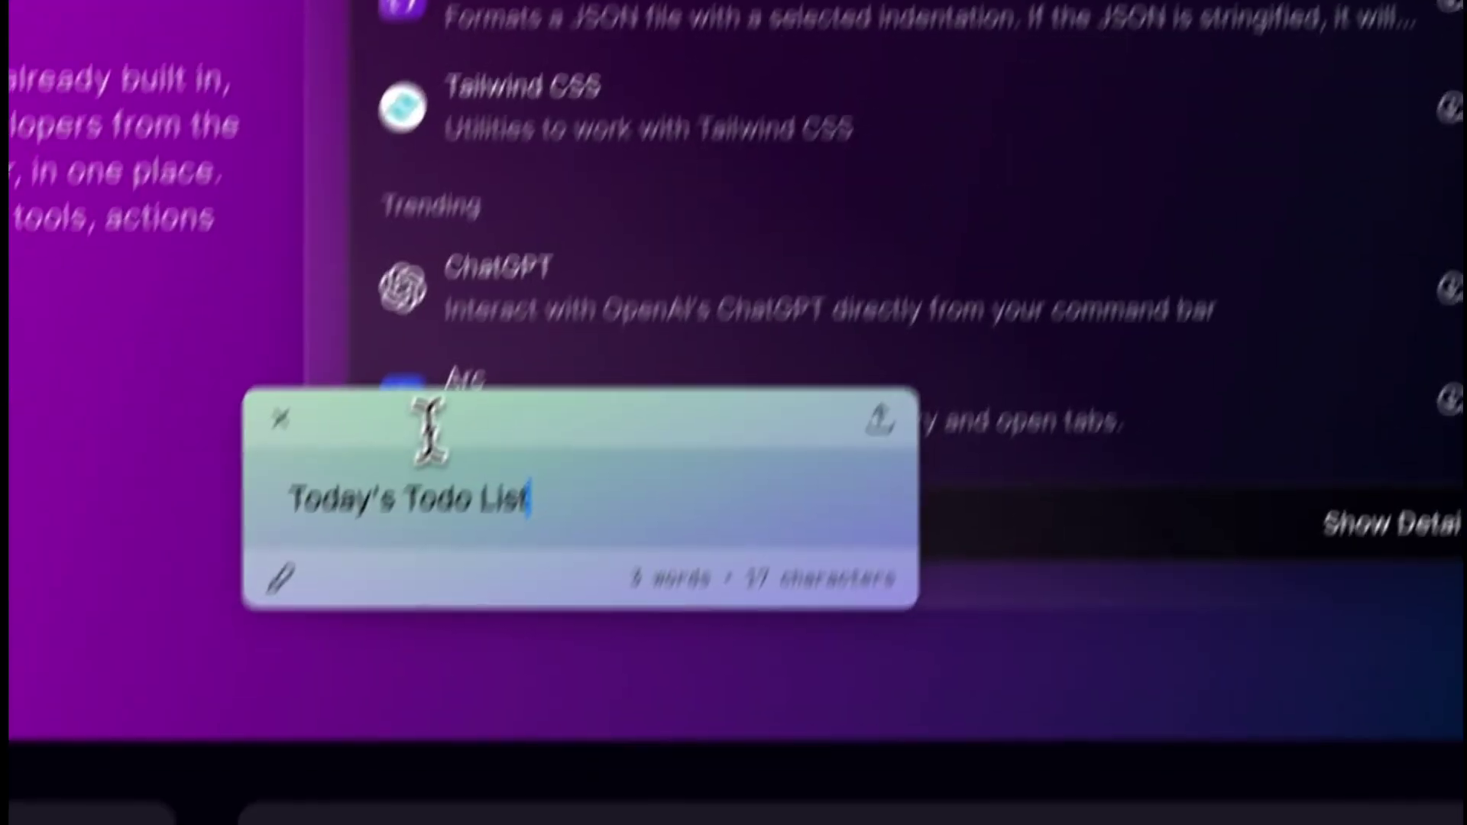
left_click_drag(978, 481, 664, 651)
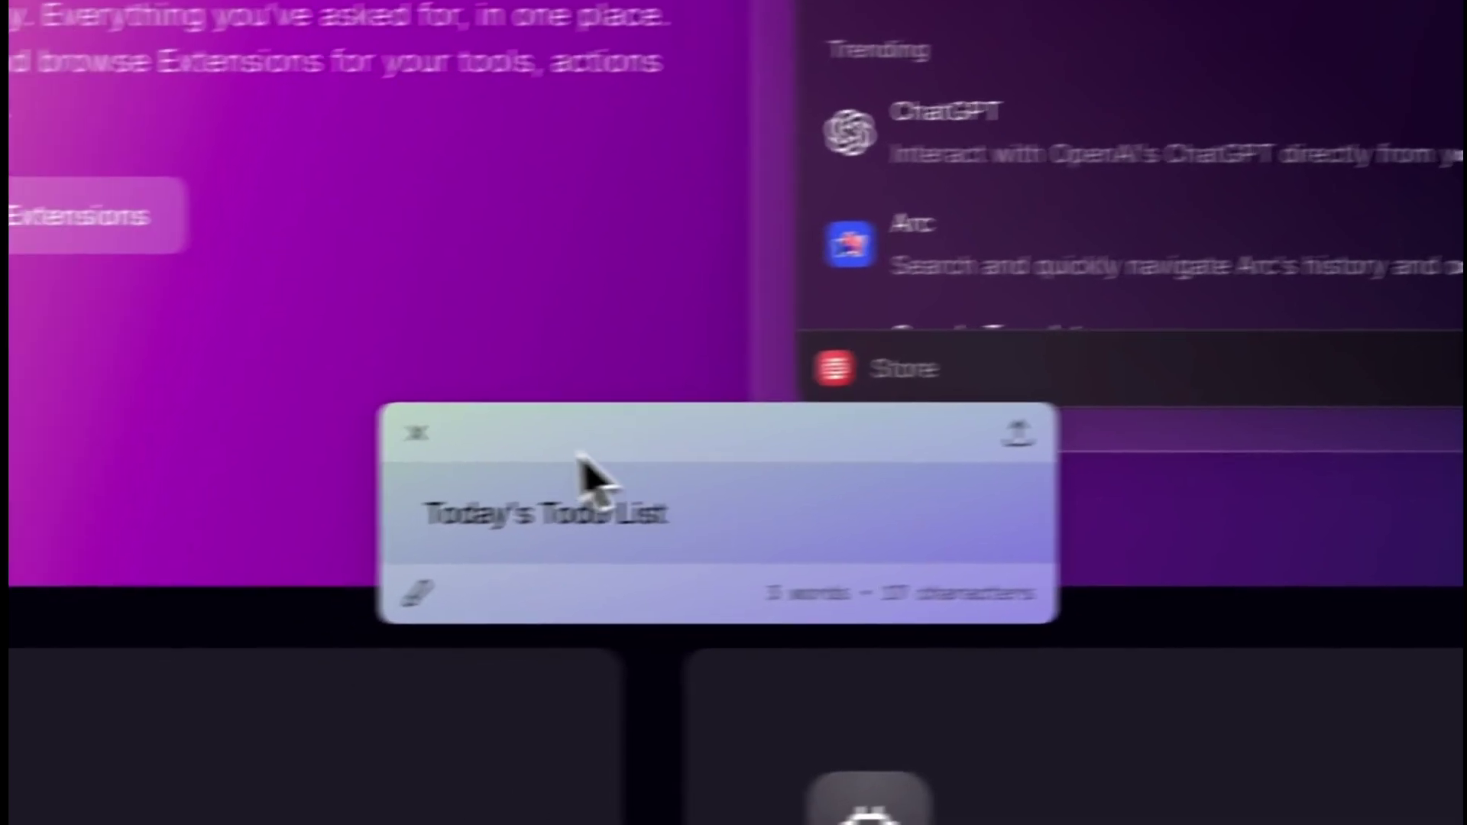
key("alt+space")
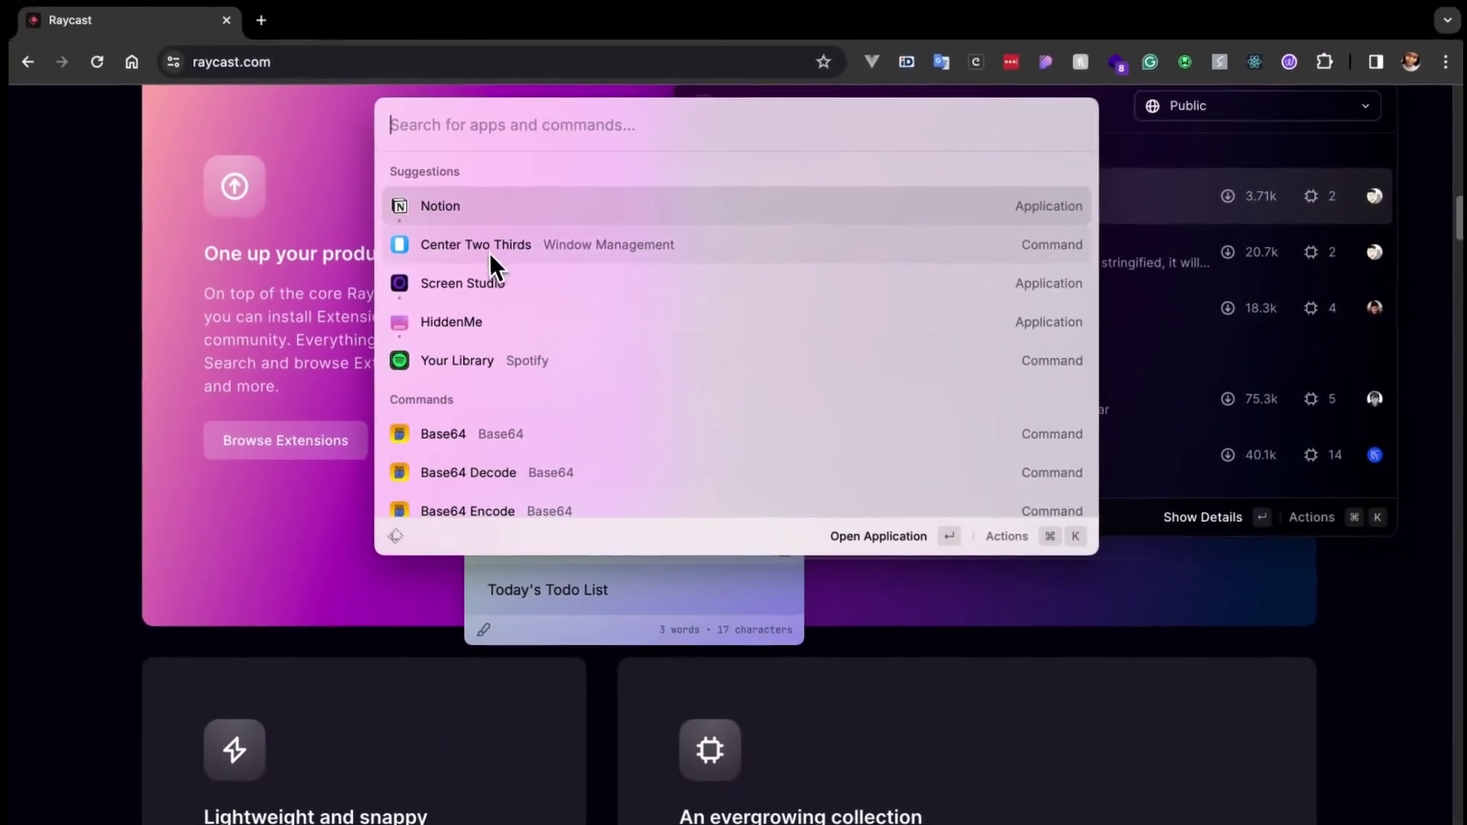
type("t")
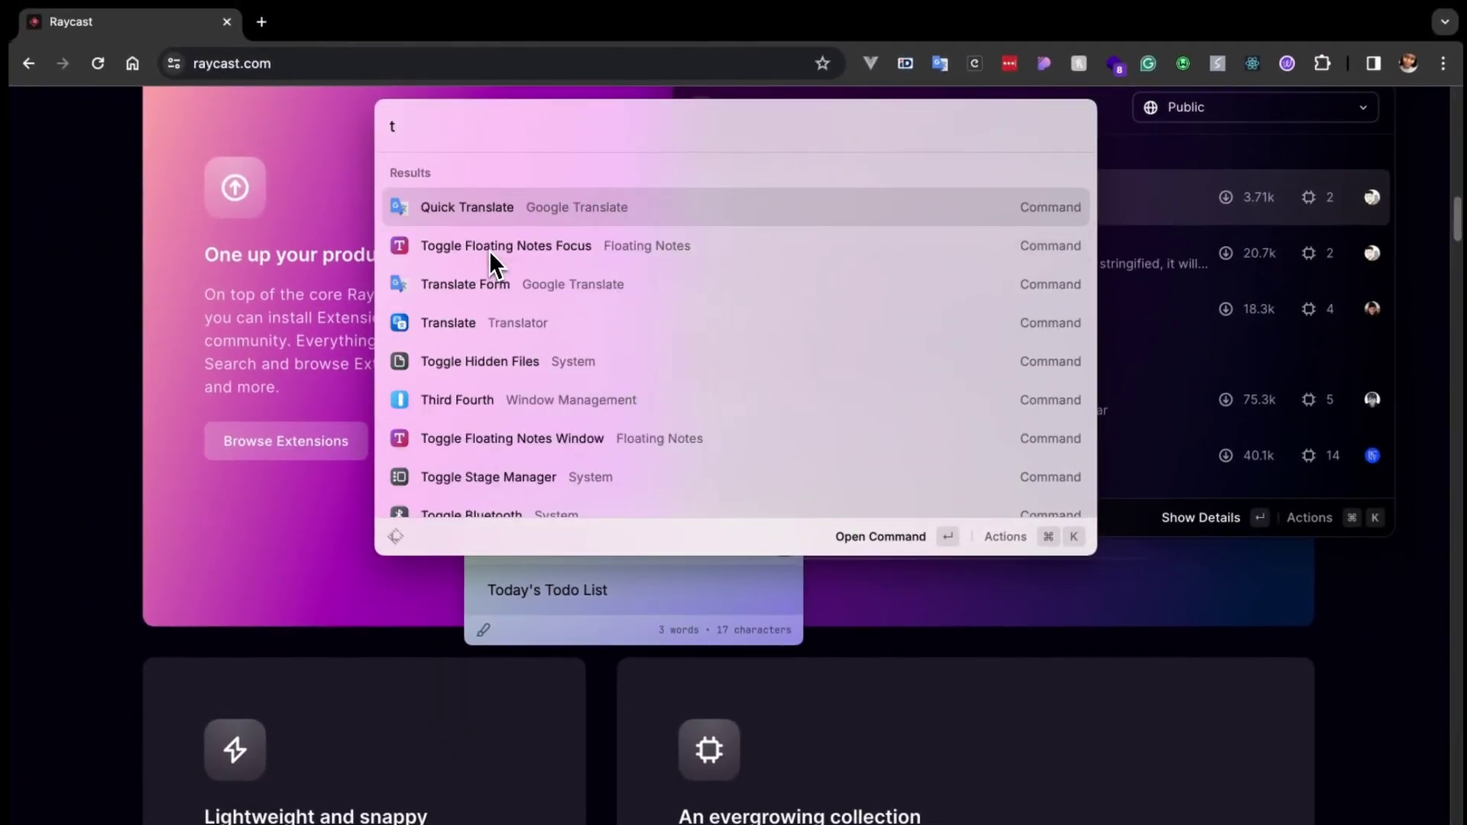
type("og")
key("Return")
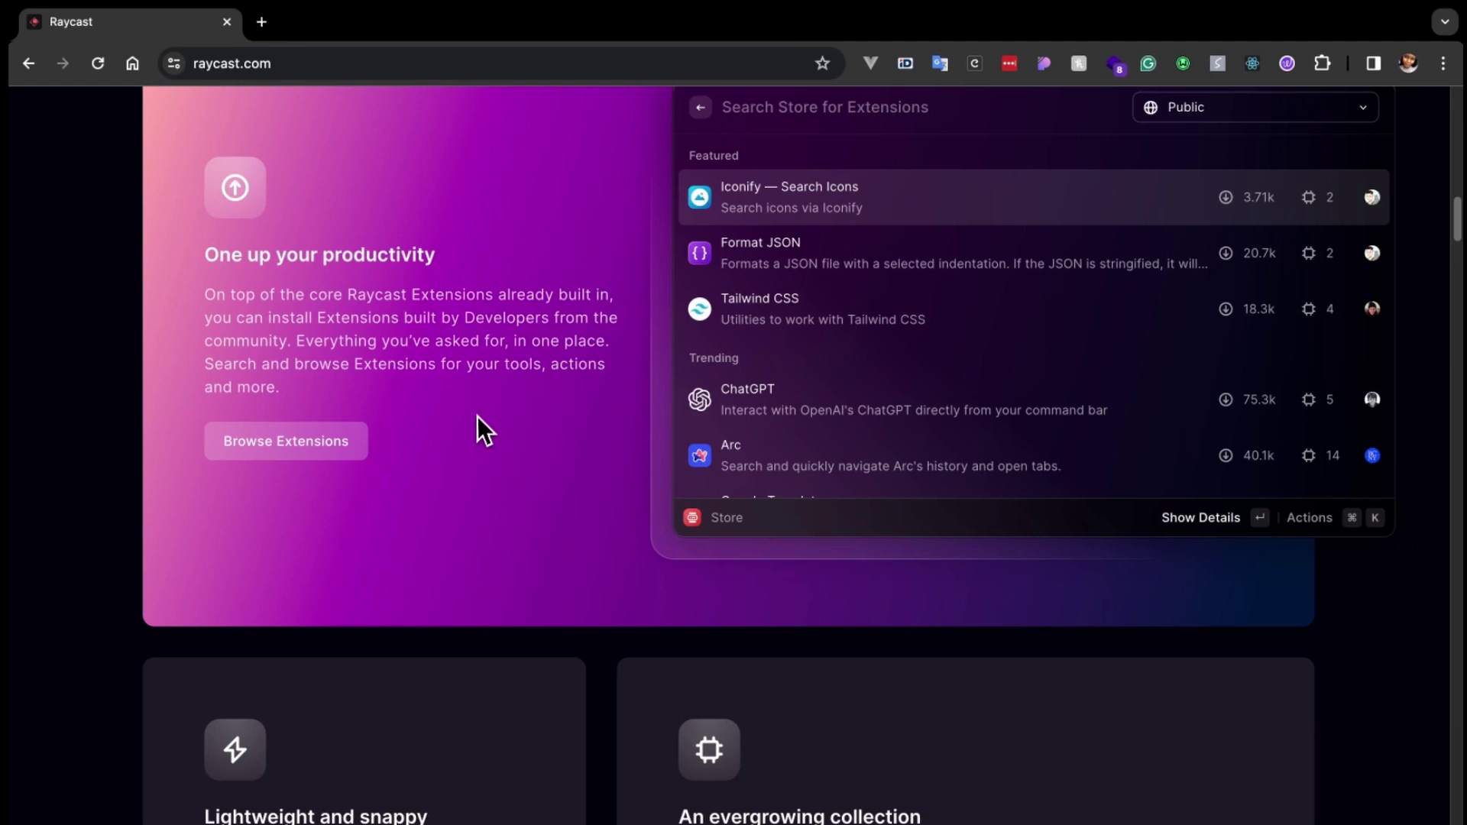
Open the Raycast Store page from the homepage's Browse Extensions card
scroll(475, 423, "down", 2)
scroll(475, 423, "up", 1)
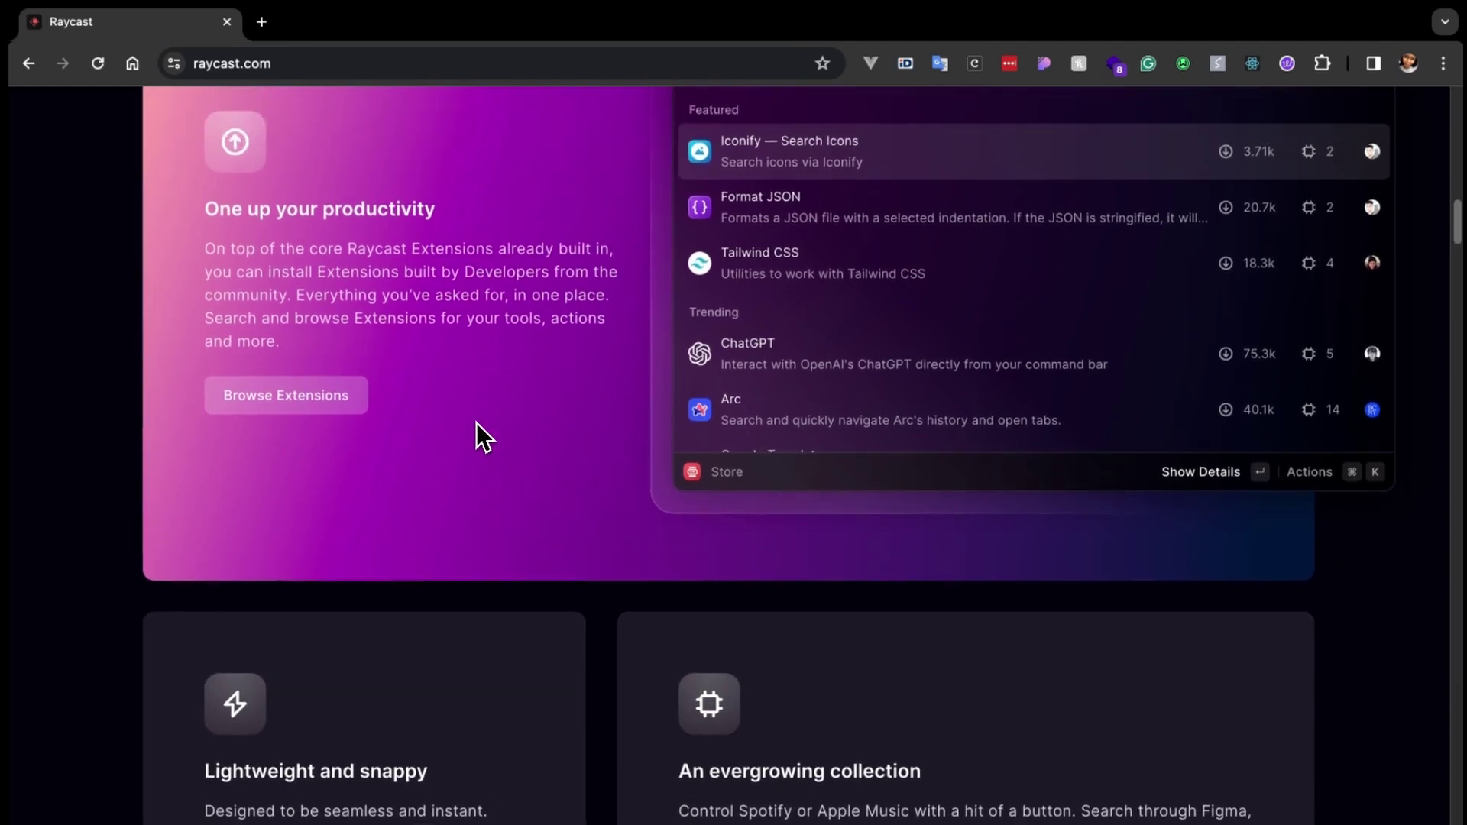
scroll(443, 423, "up", 2)
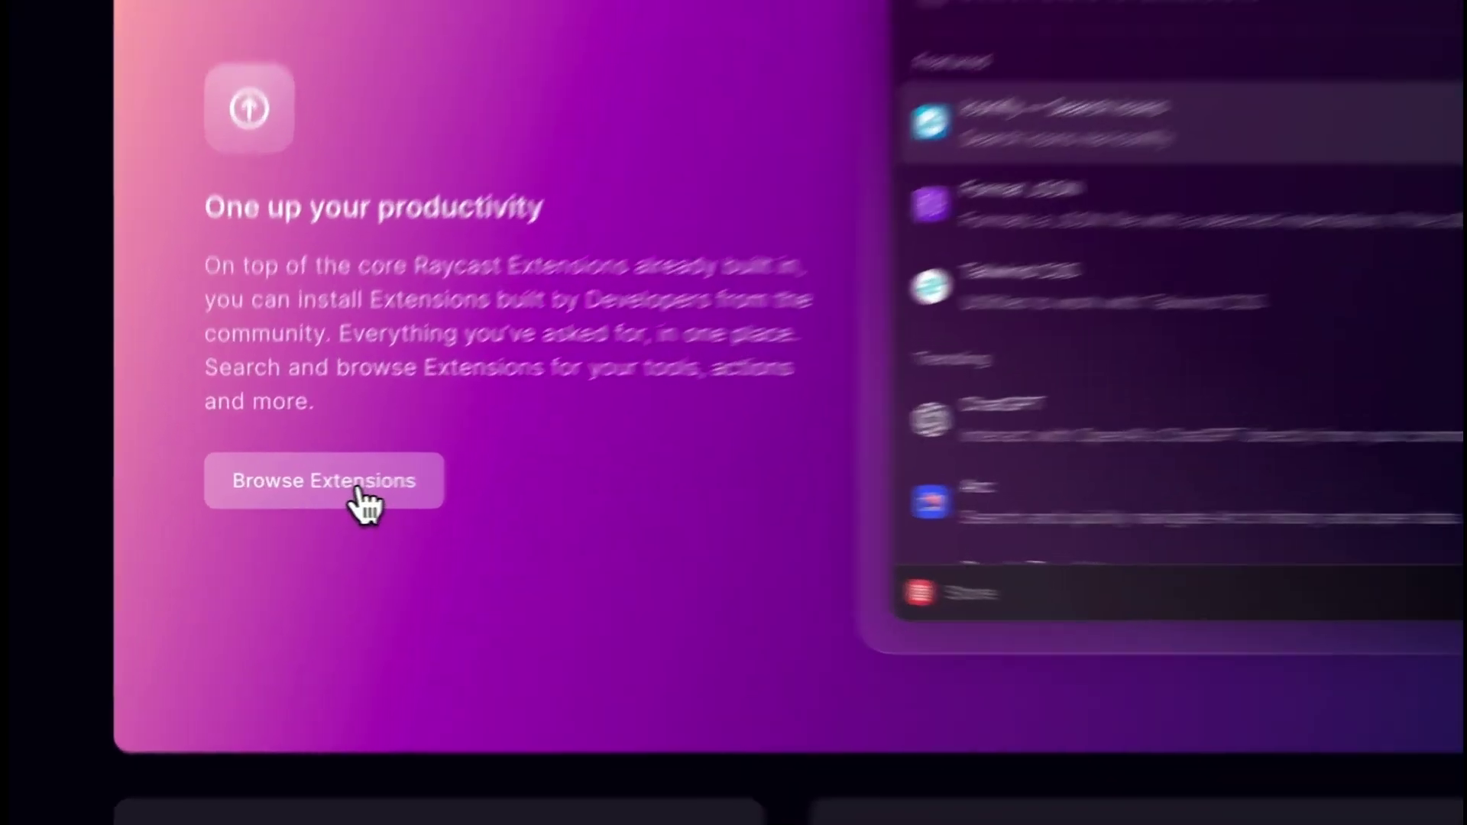
left_click(359, 501)
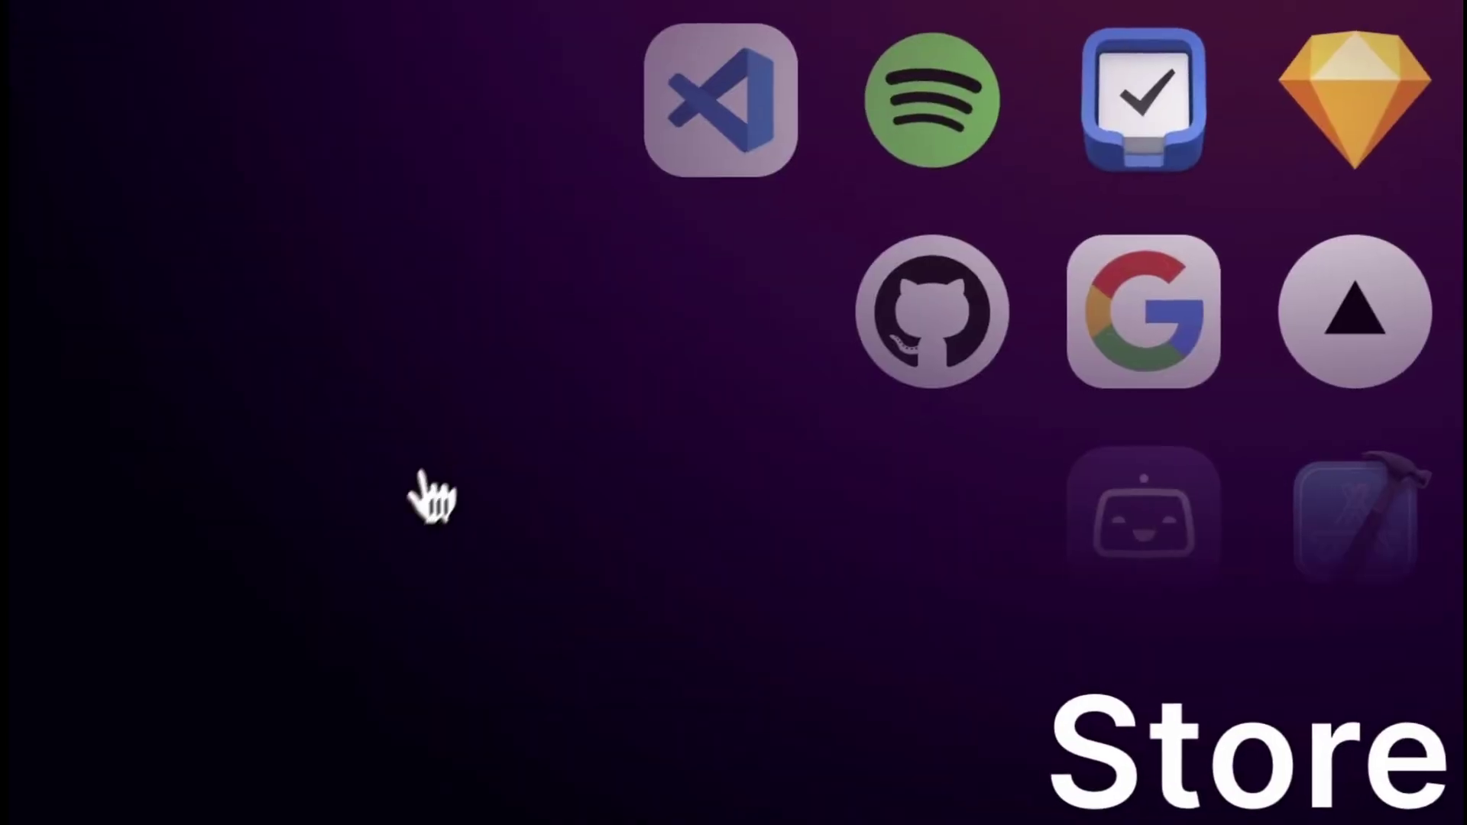
Scroll to the Extensions grid and open the Kill Process extension's page
scroll(1047, 514, "down", 5)
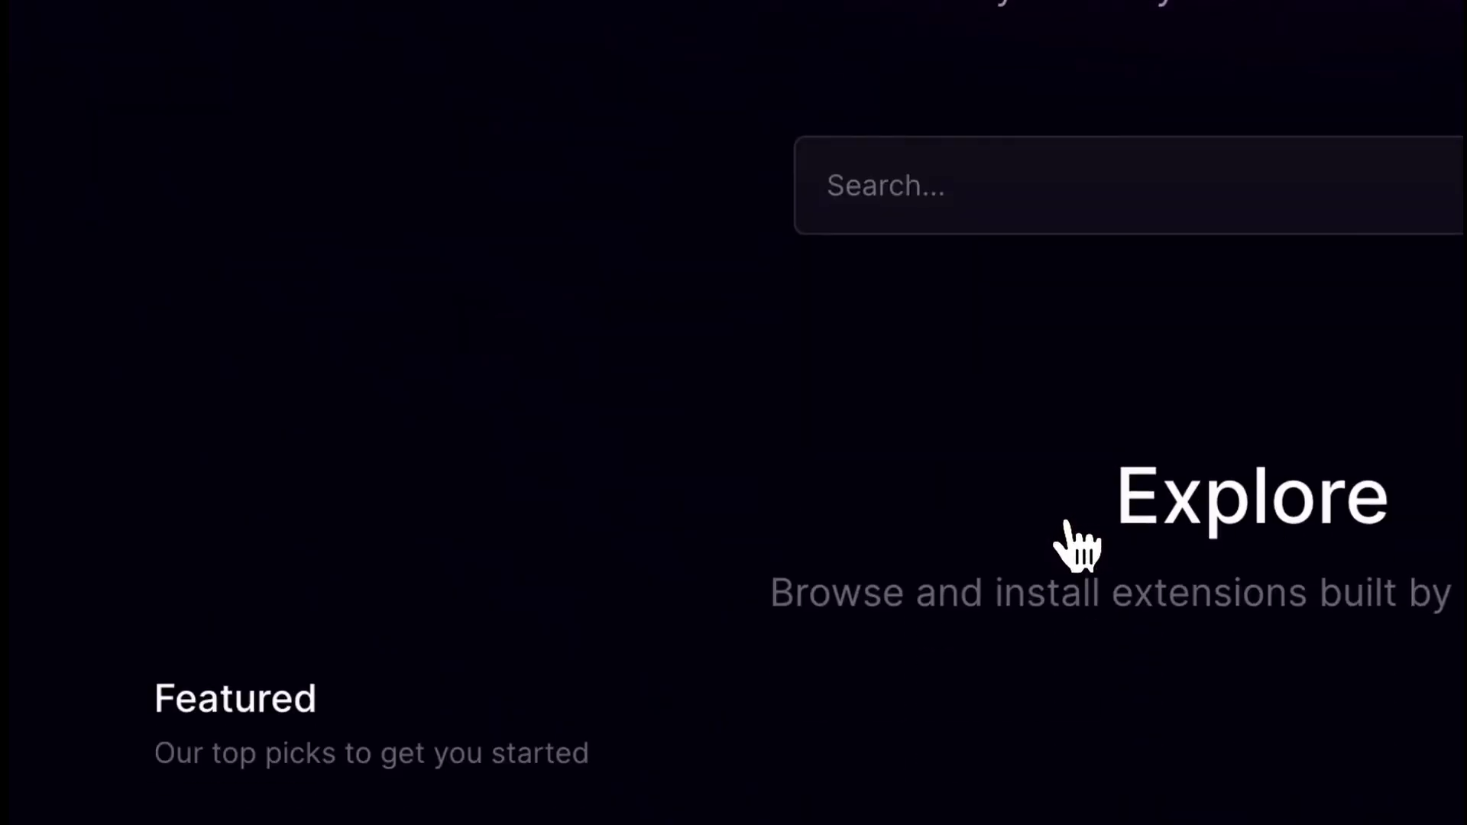
scroll(1066, 535, "down", 5)
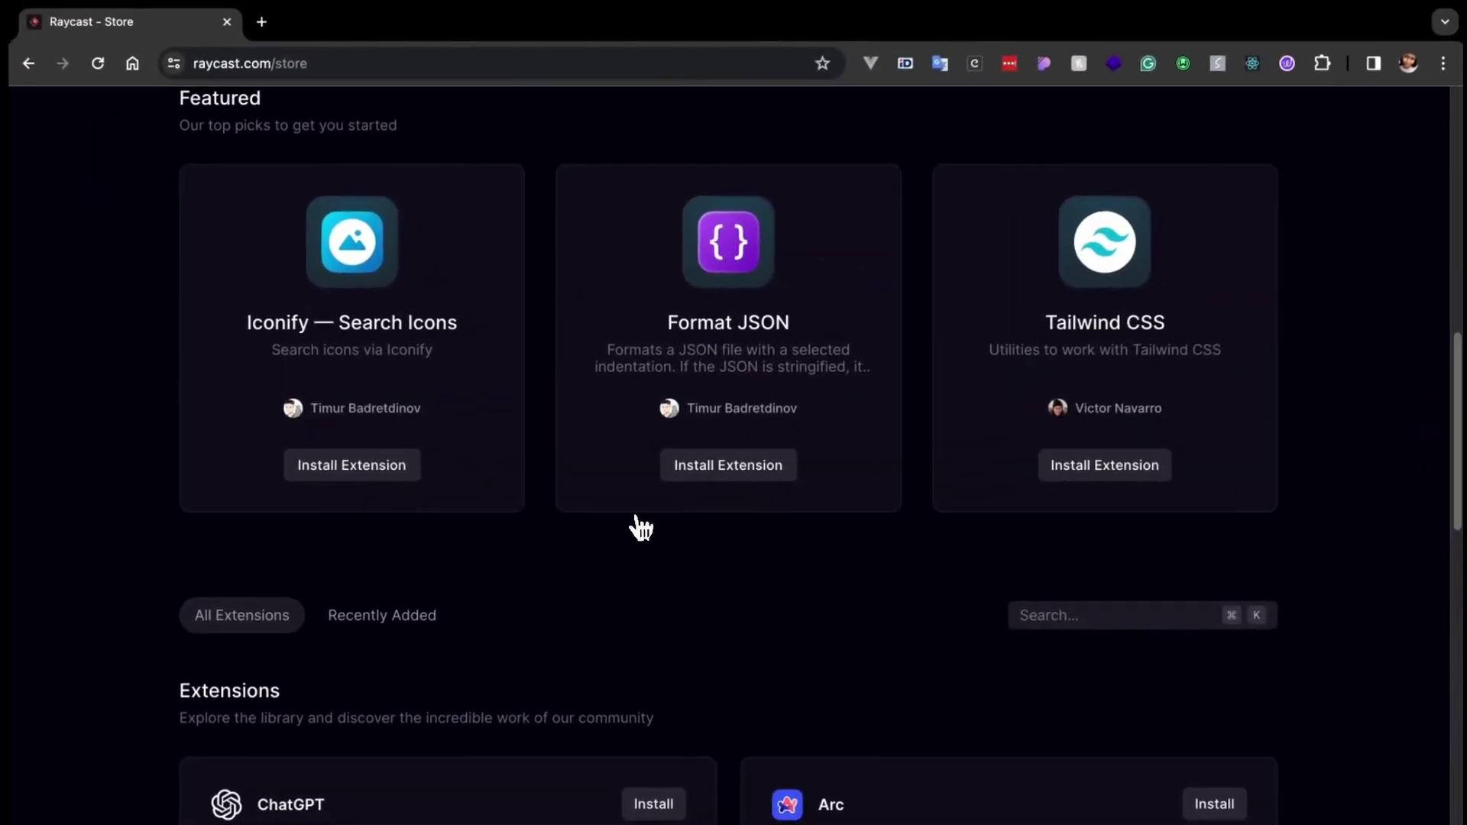
scroll(547, 701, "down", 7)
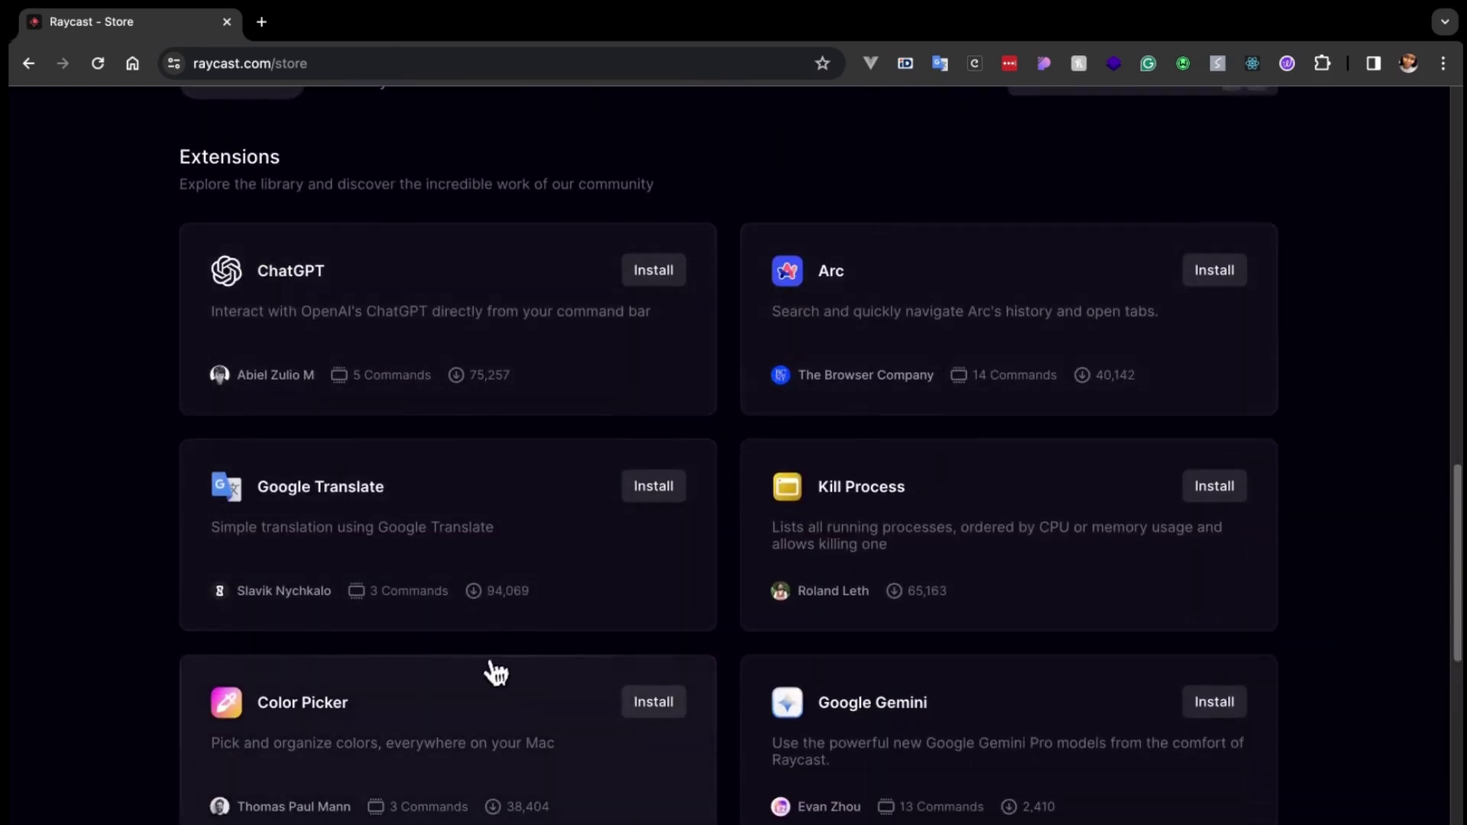
scroll(491, 673, "down", 2)
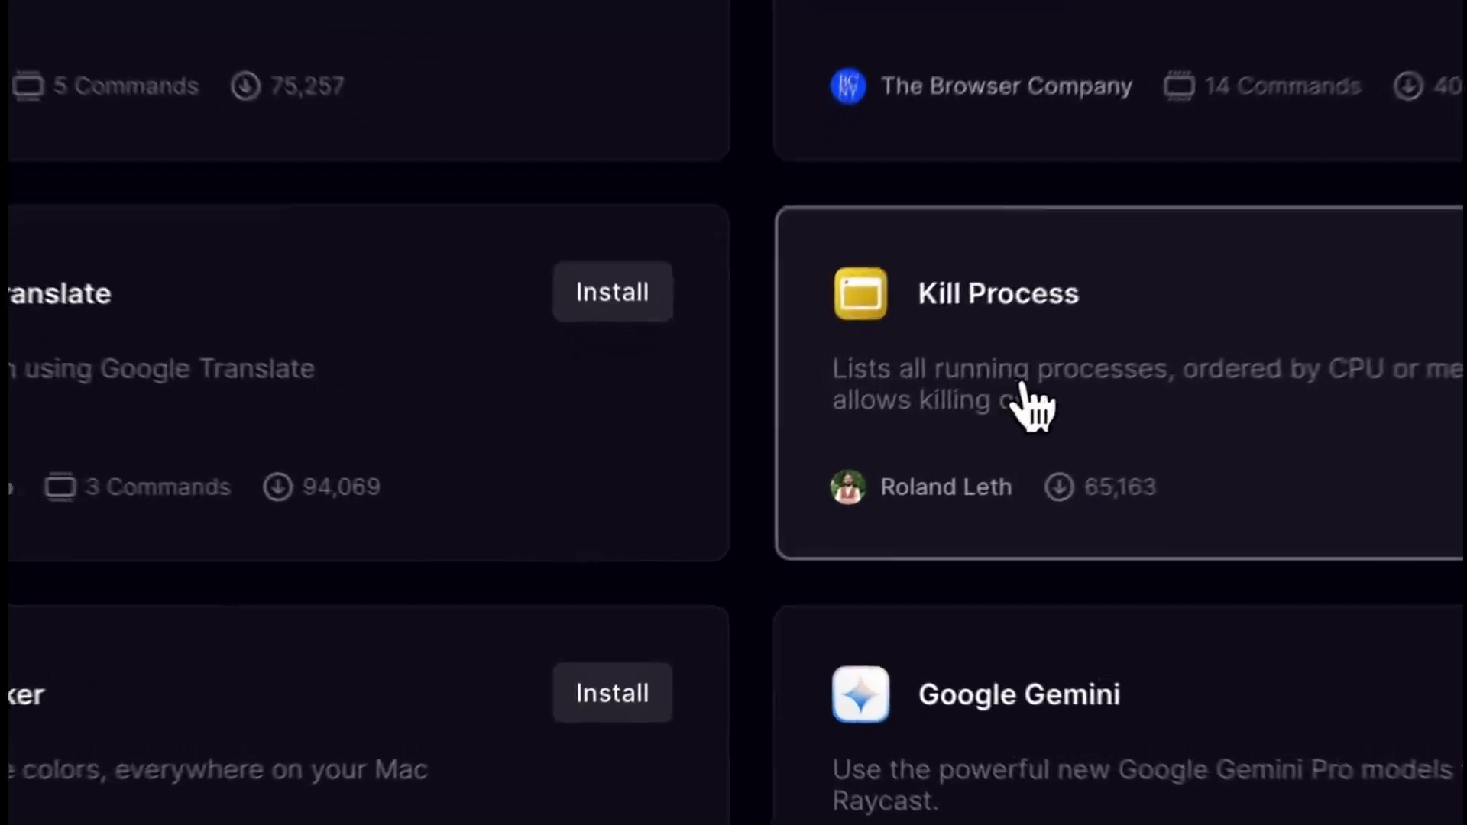
left_click(878, 475)
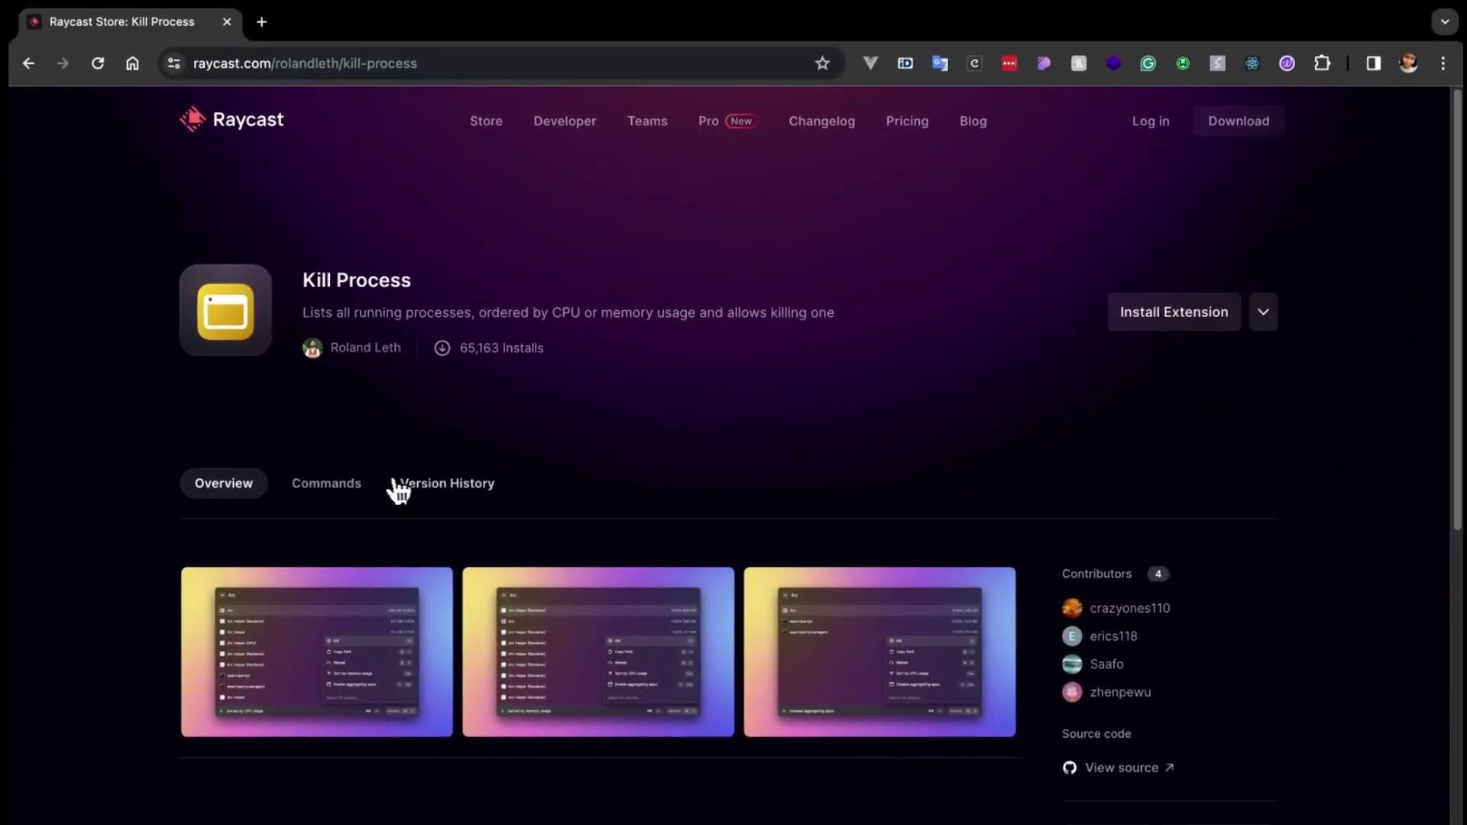
Run Raycast's Kill Process command via 'kil' and step down the process list to Google Chrome
scroll(396, 489, "down", 3)
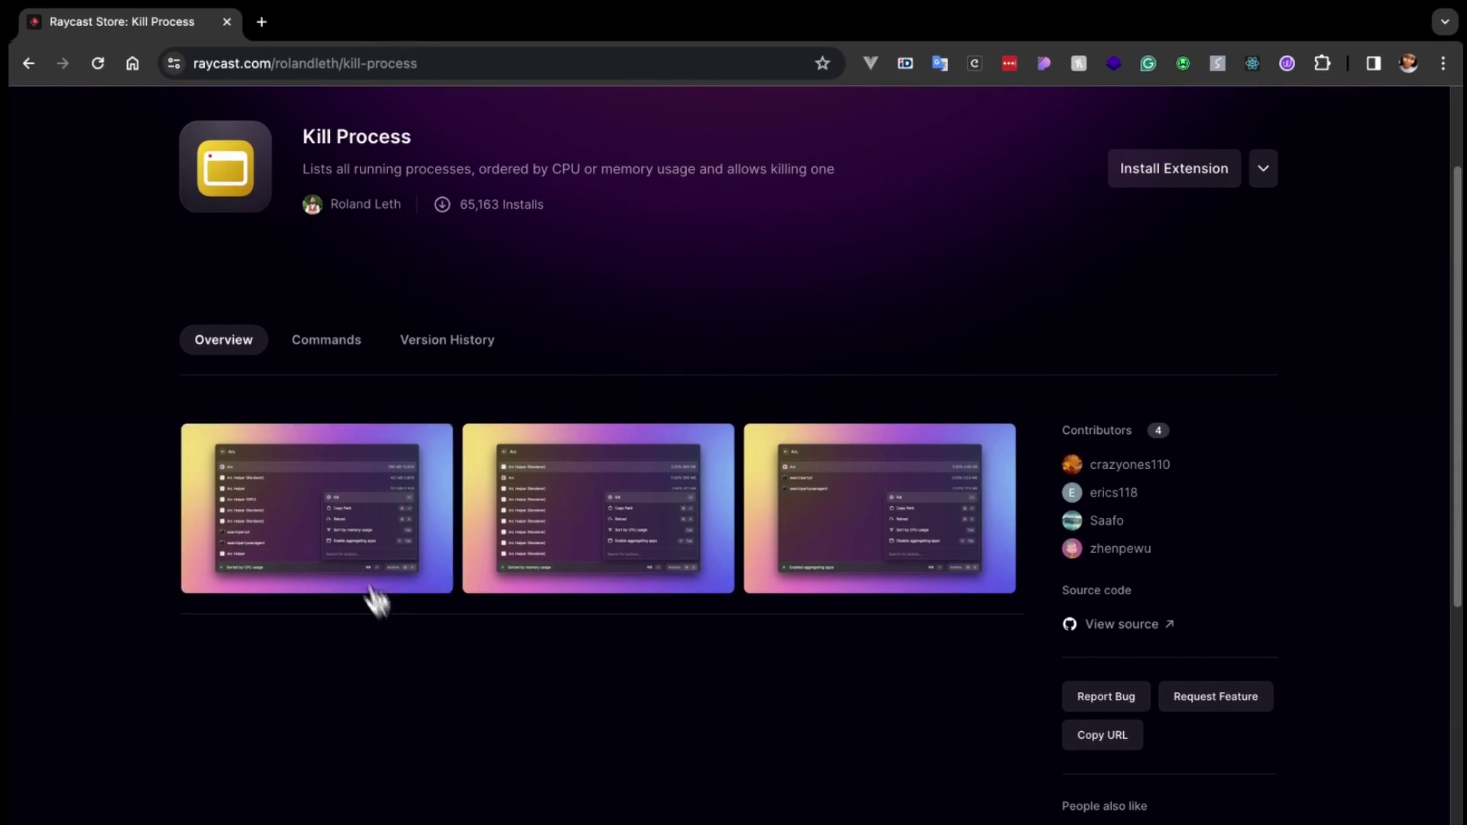
key("alt+space")
type("kill")
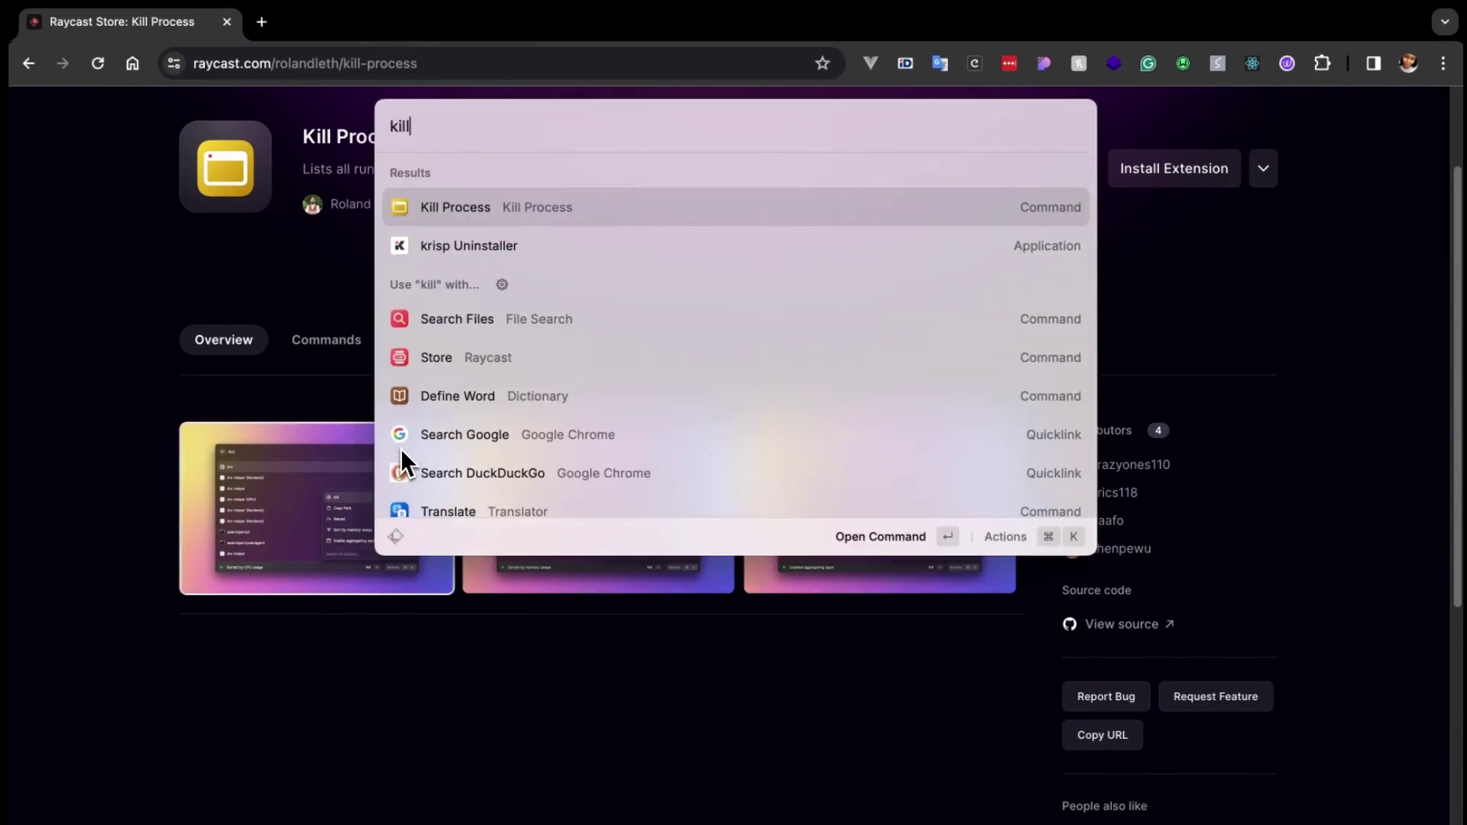
key("Return")
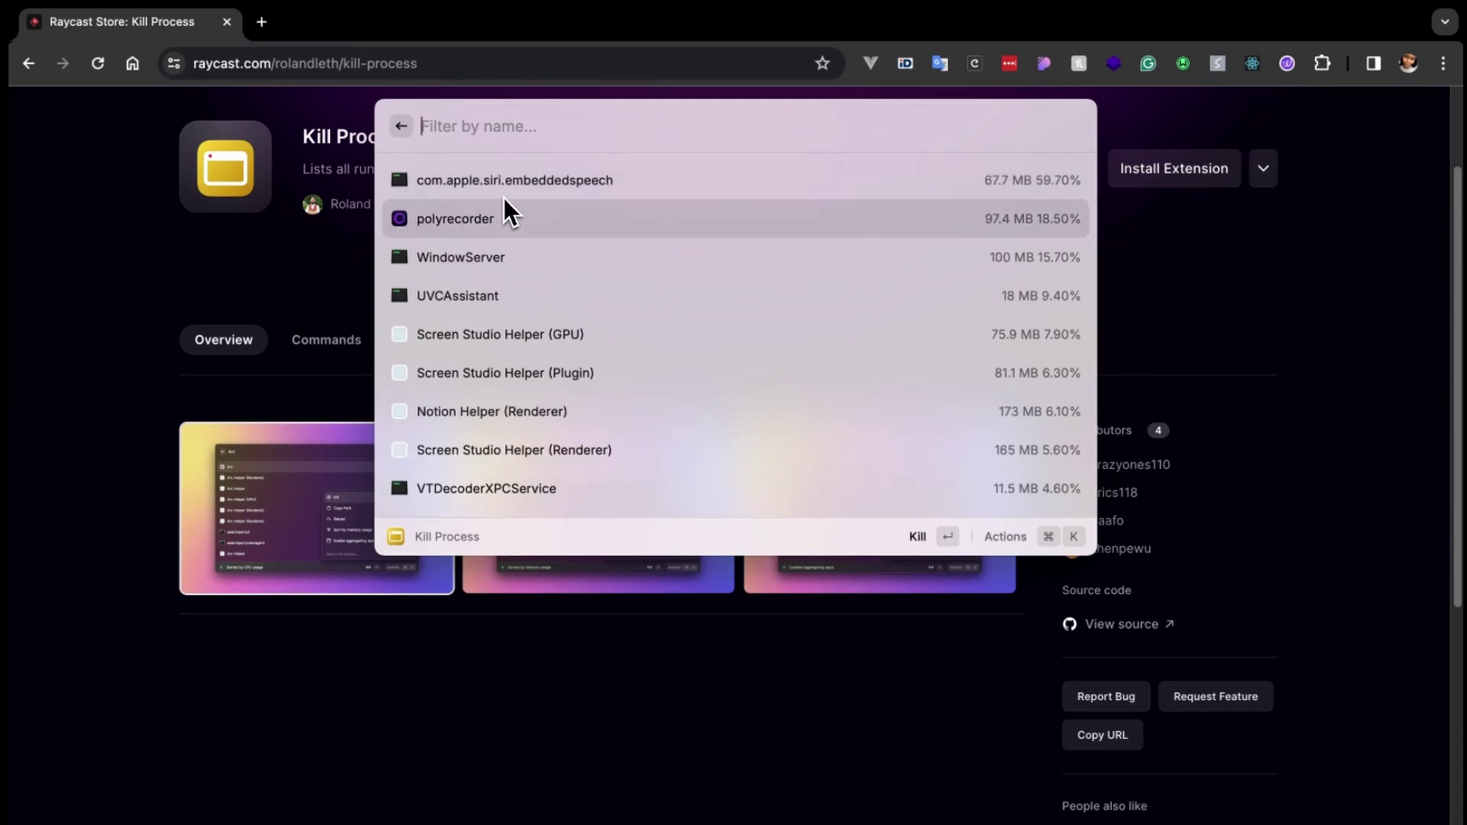
key("Down")
key("Down")
key("Down")
key("Down")
key("Down")
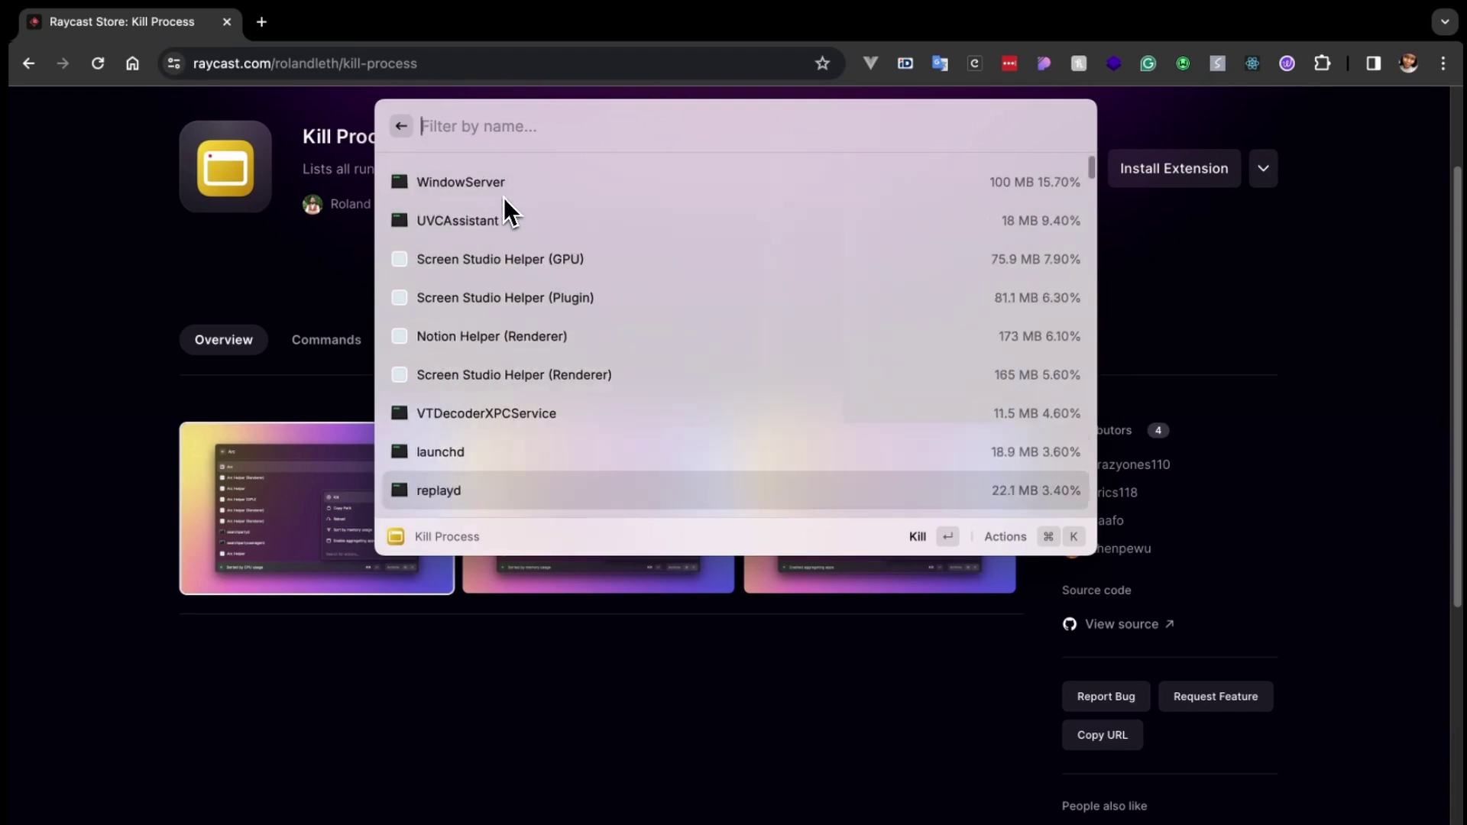
key("Down")
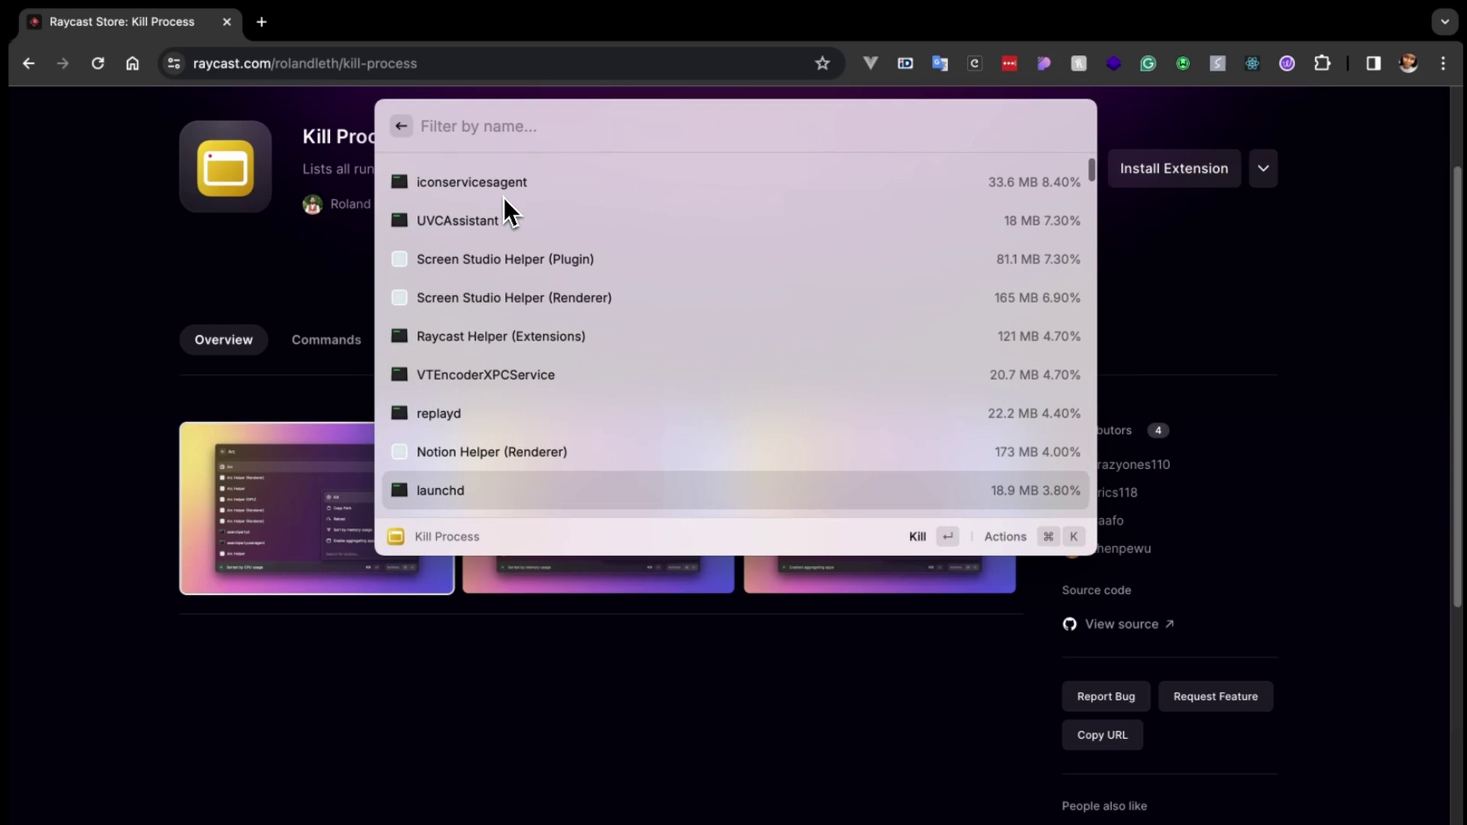
key("Down")
key("Down")
key("Down")
key("Down")
key("Down")
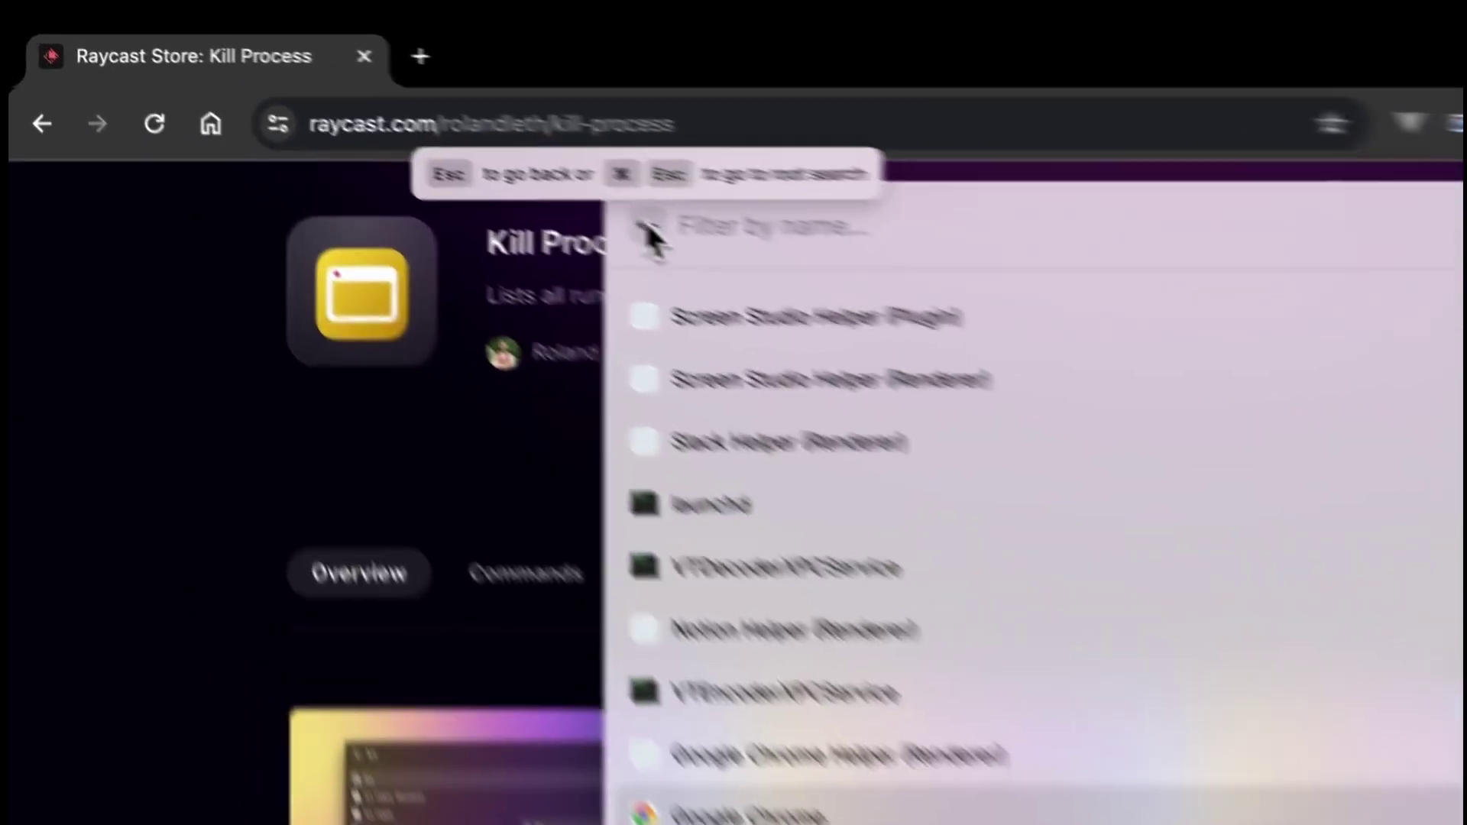
Leave the process list, close Raycast, and return to the Store listing
left_click(401, 126)
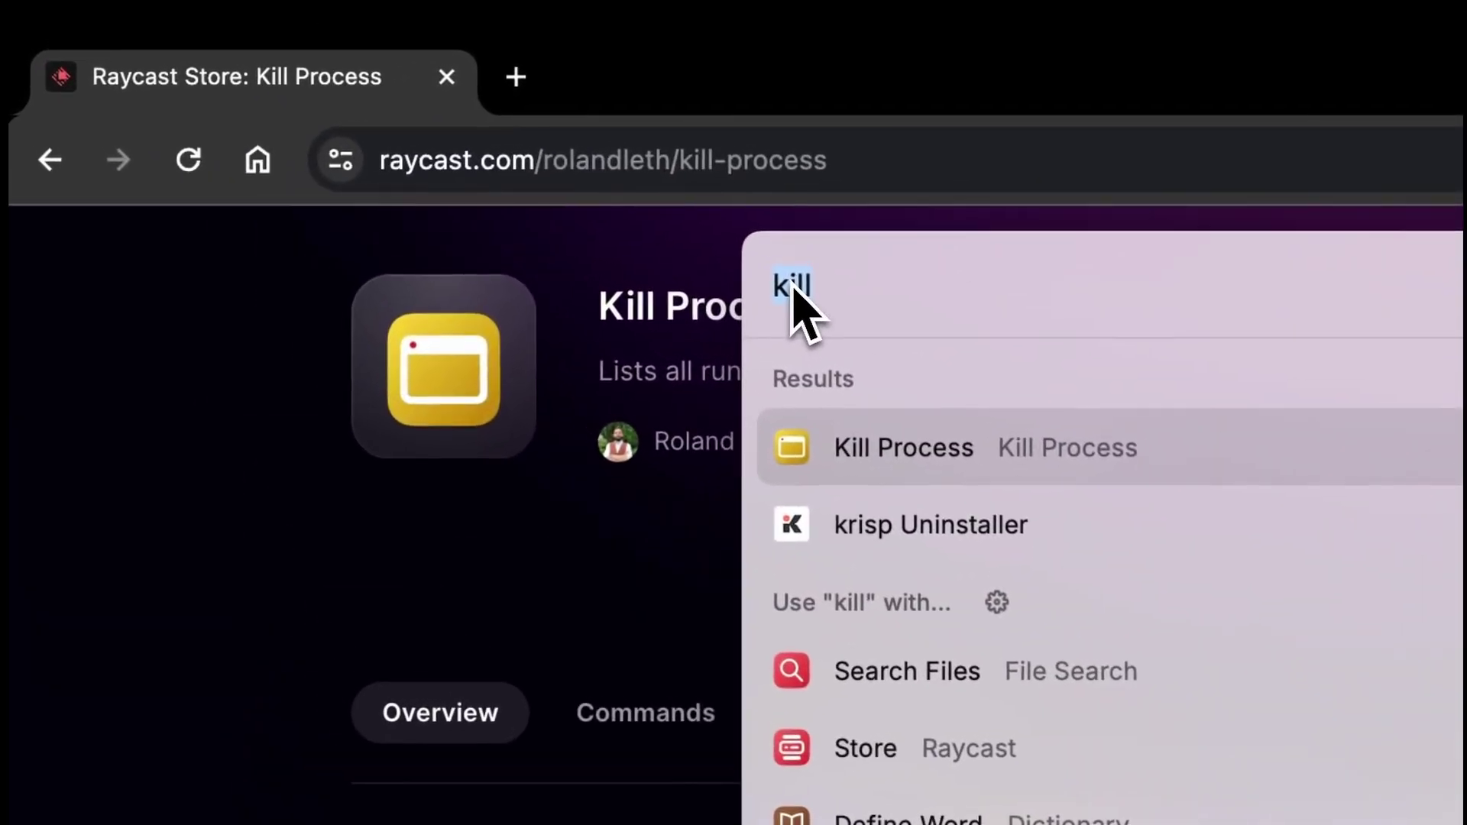
left_click(573, 607)
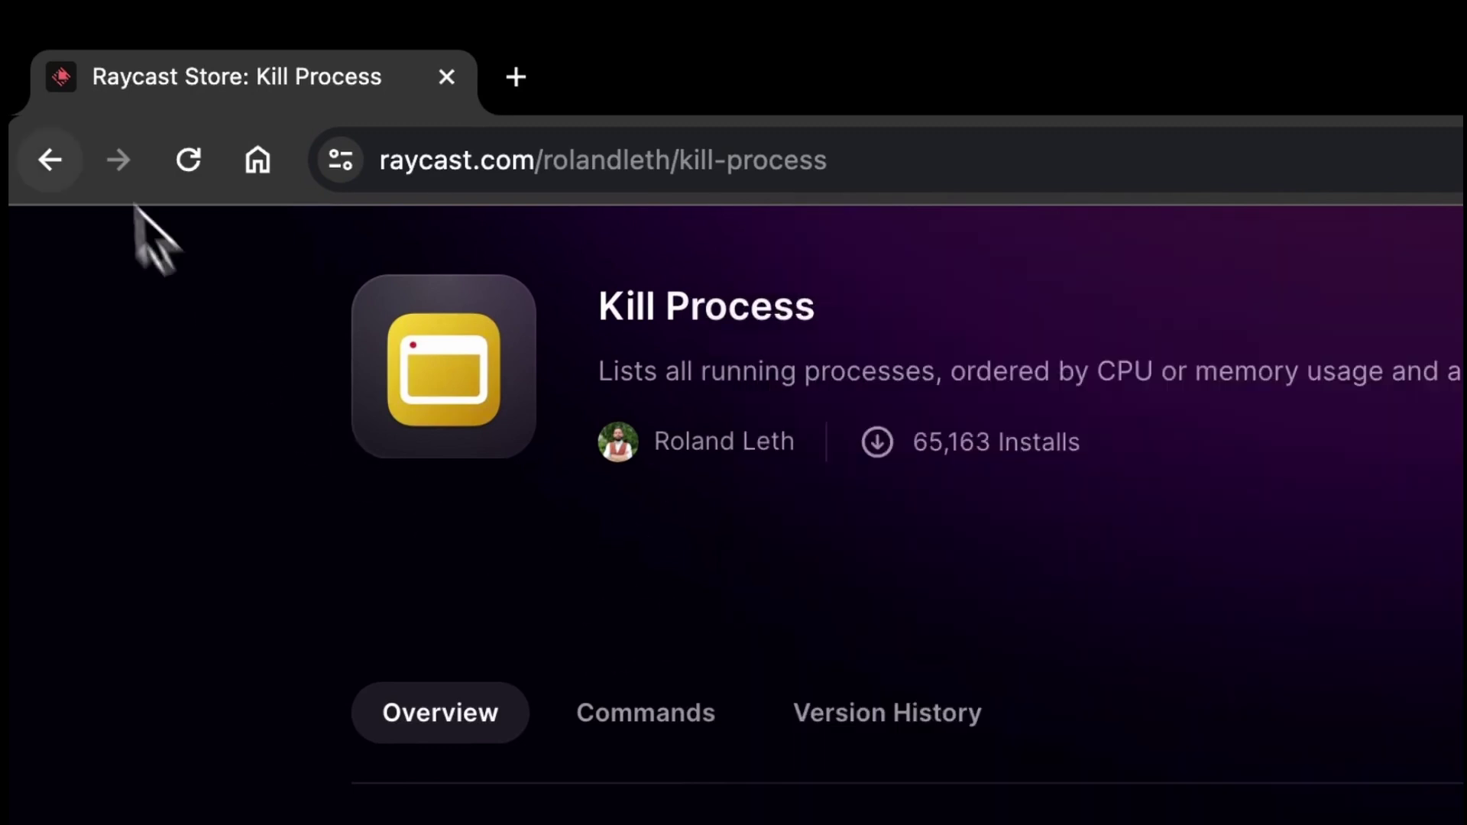
left_click(50, 159)
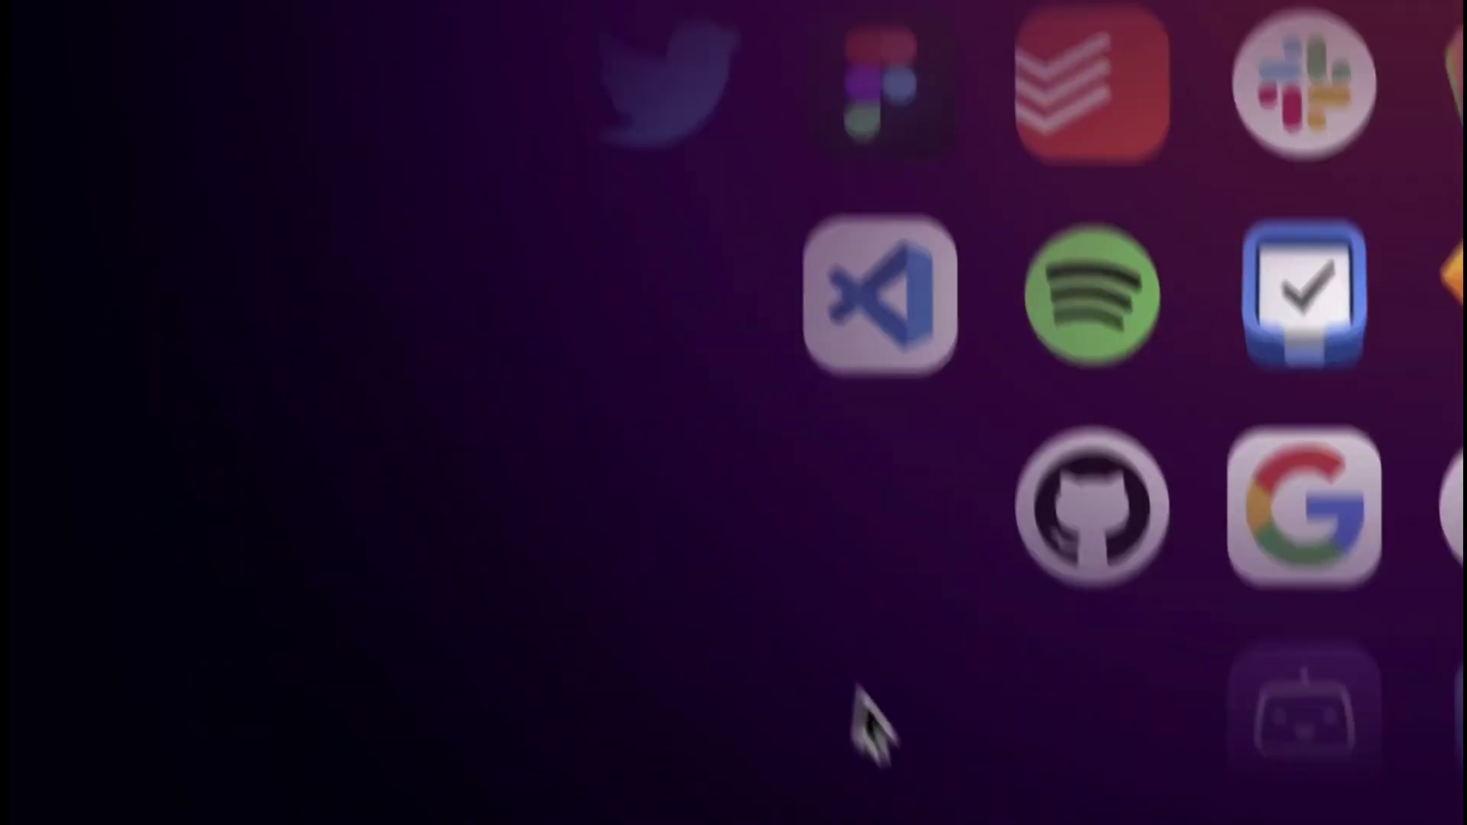
Go to page 2 of the Store's extensions and scroll through the results
scroll(860, 692, "down", 10)
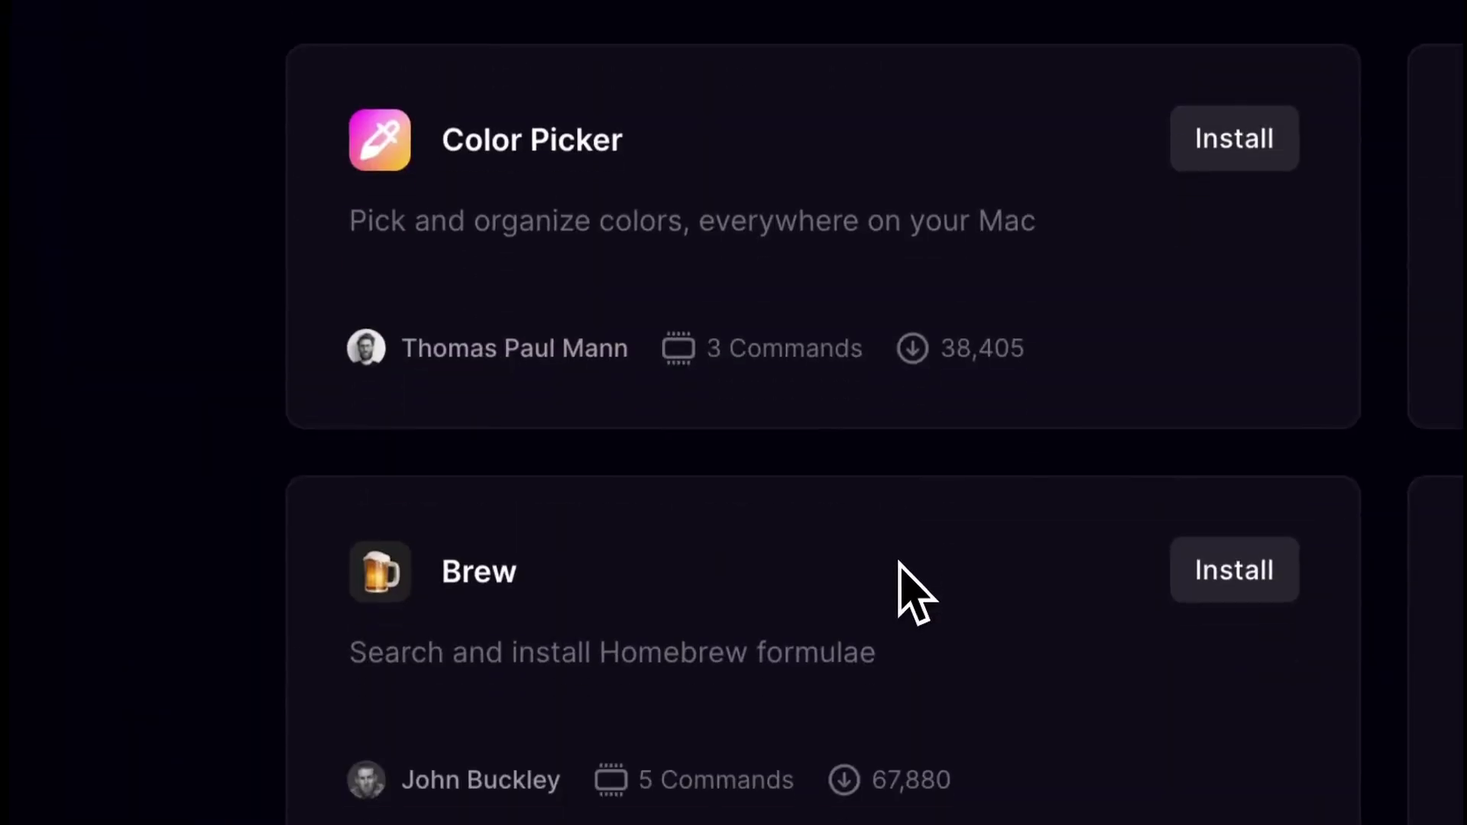
scroll(860, 692, "up", 8)
scroll(379, 561, "down", 15)
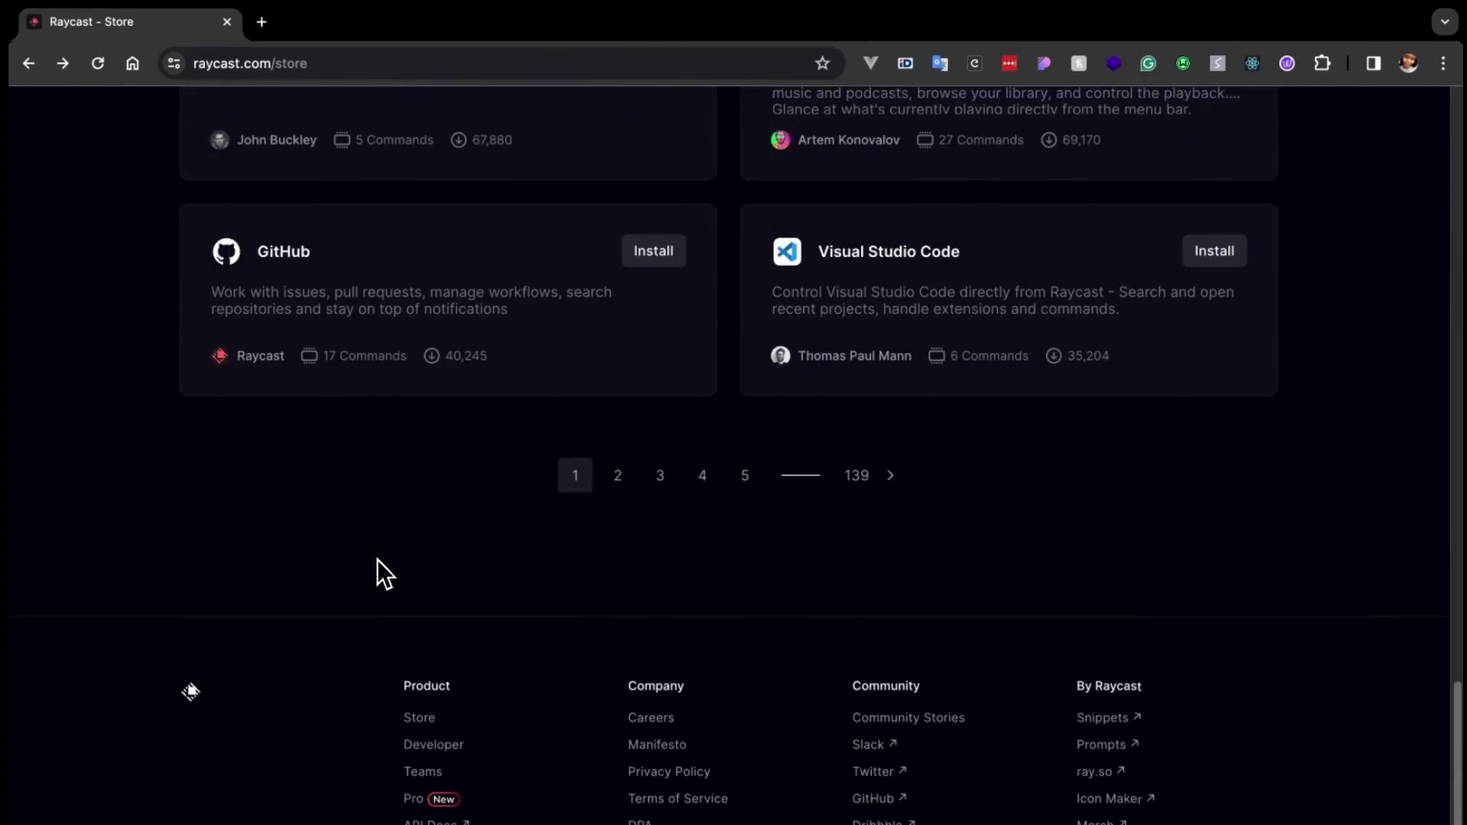
scroll(378, 573, "up", 2)
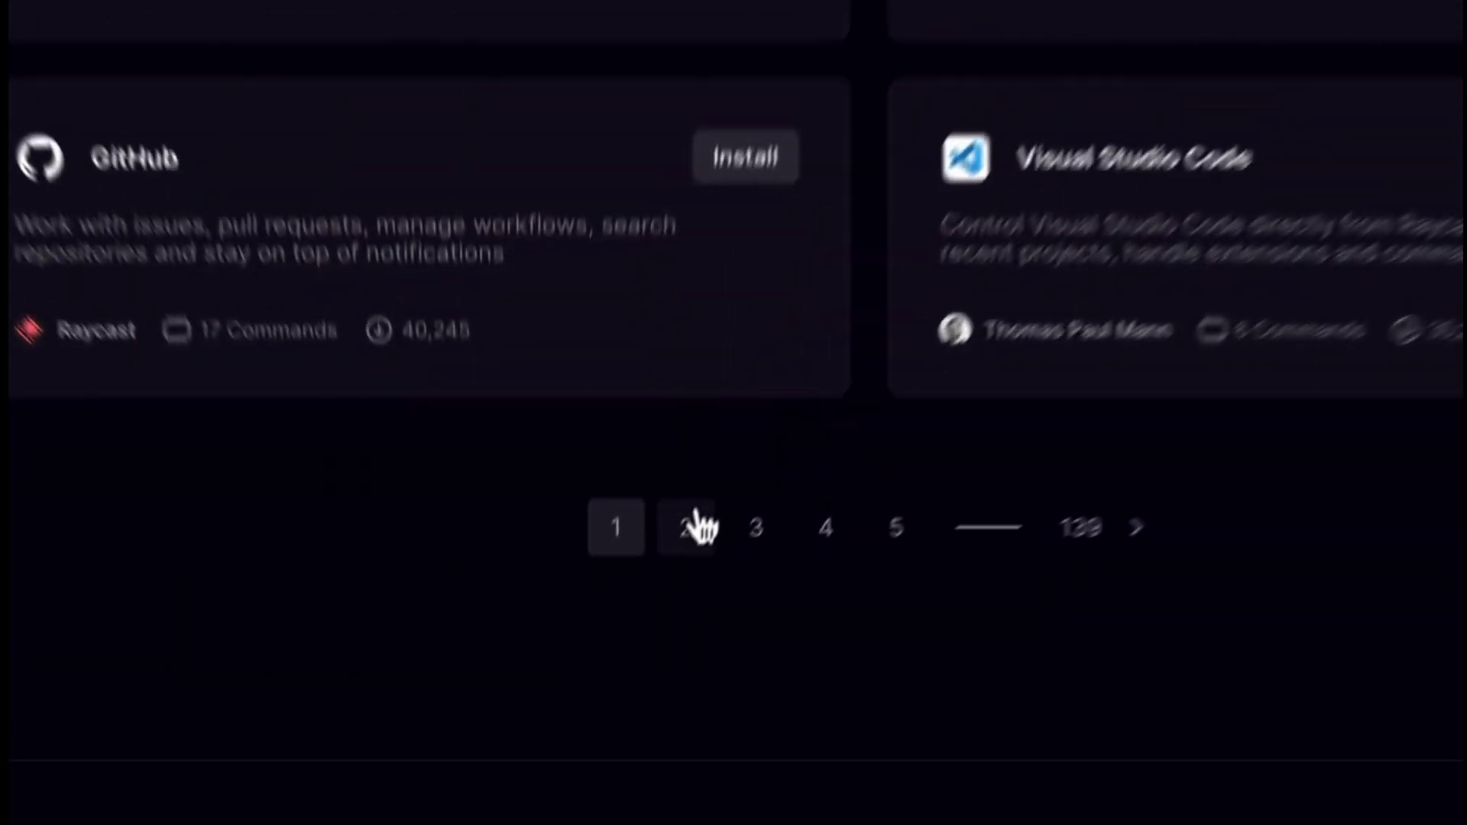
left_click(617, 651)
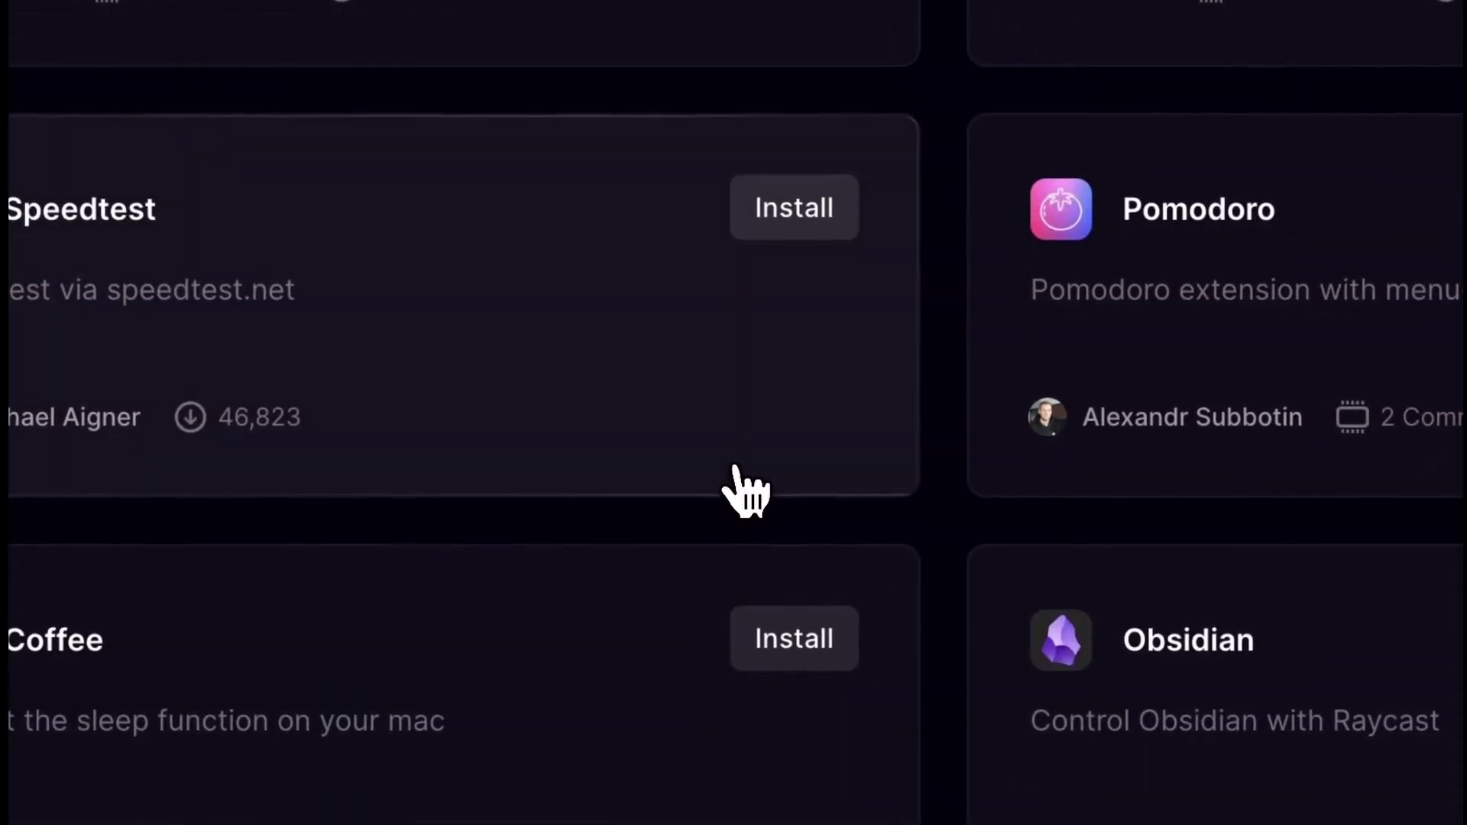
scroll(735, 470, "down", 5)
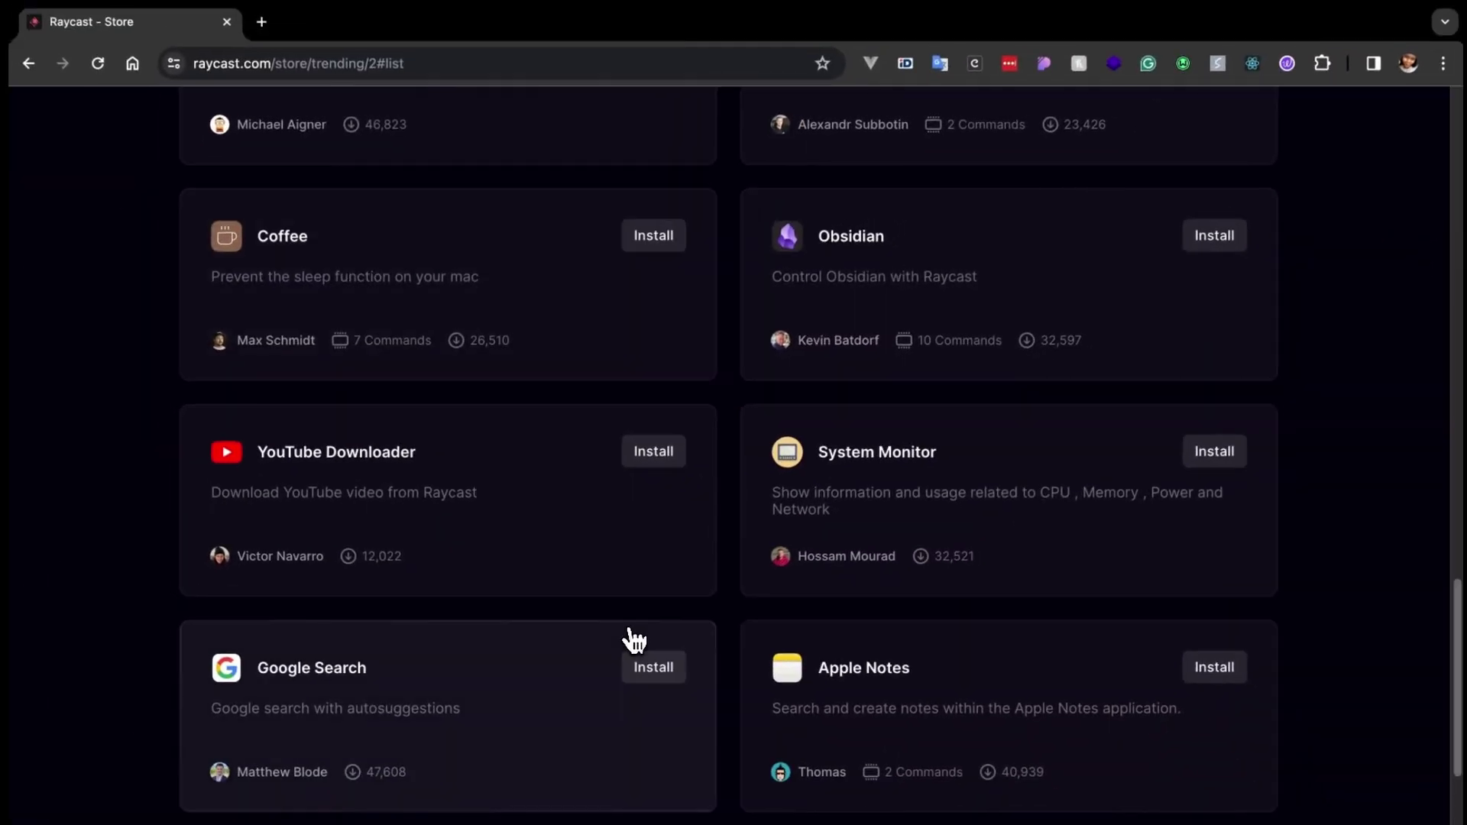
scroll(630, 640, "up", 10)
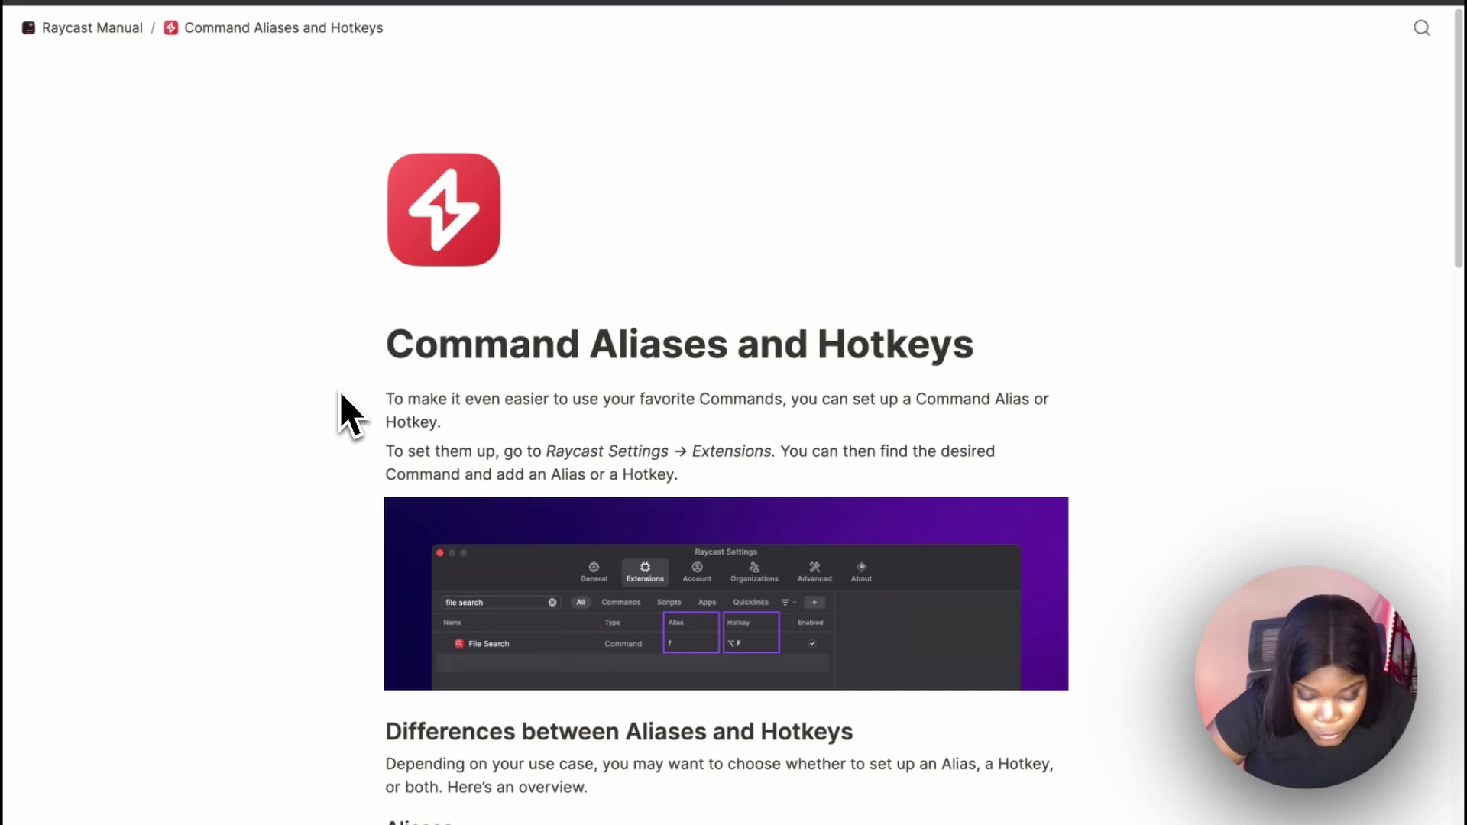
key("alt+space")
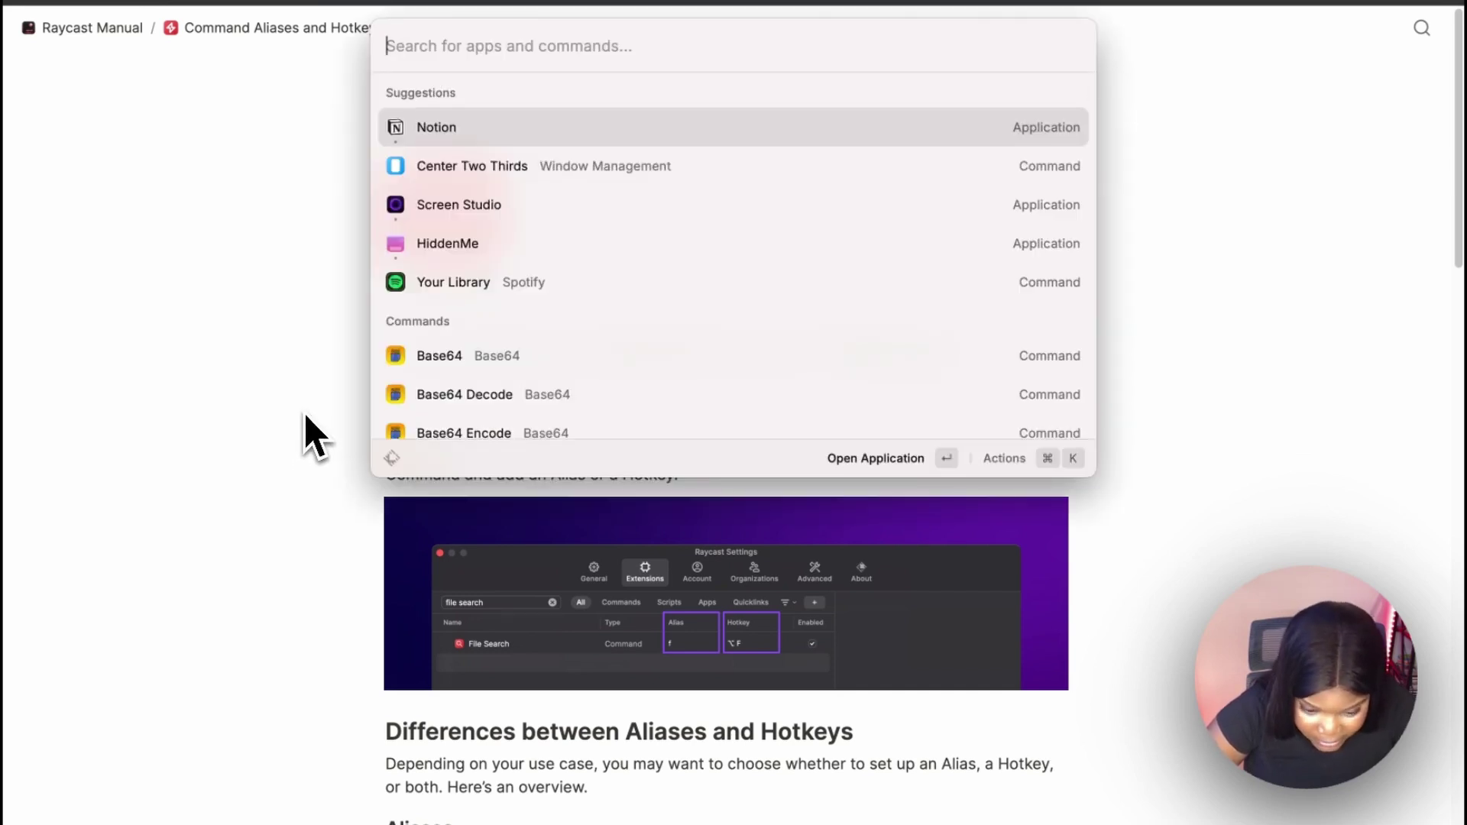
key("super+comma")
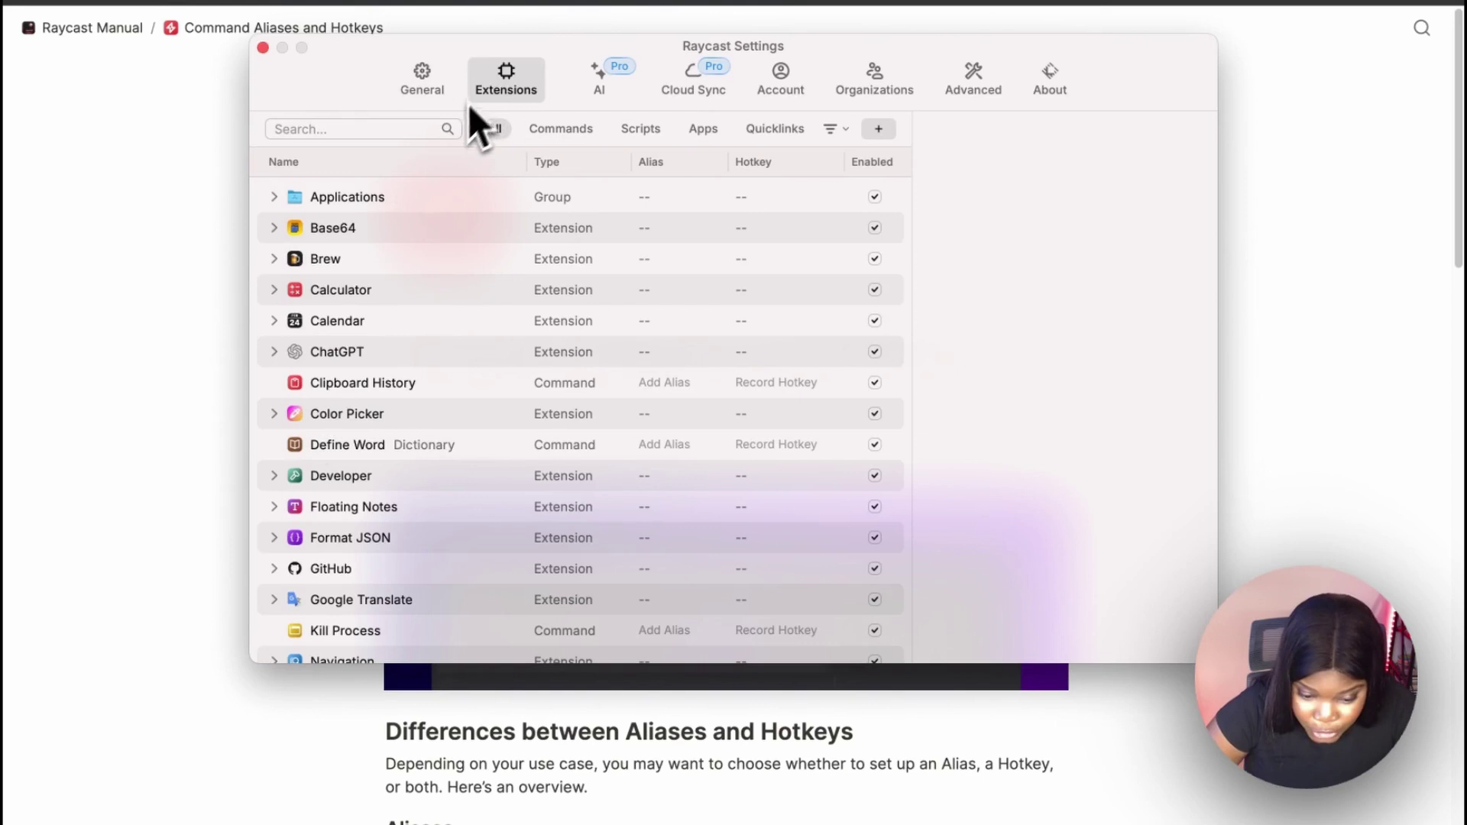
scroll(359, 451, "down", 5)
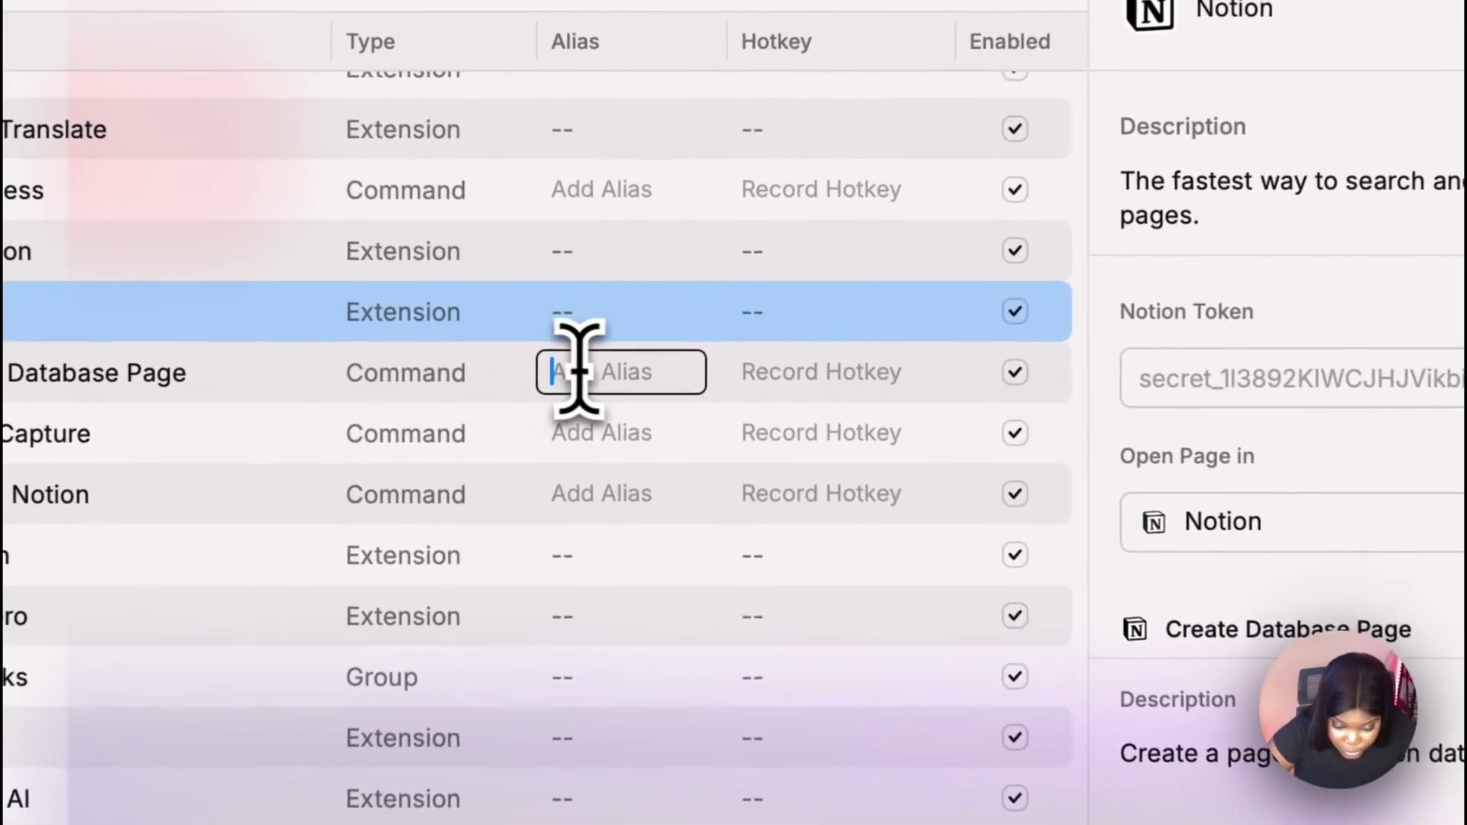
left_click(634, 358)
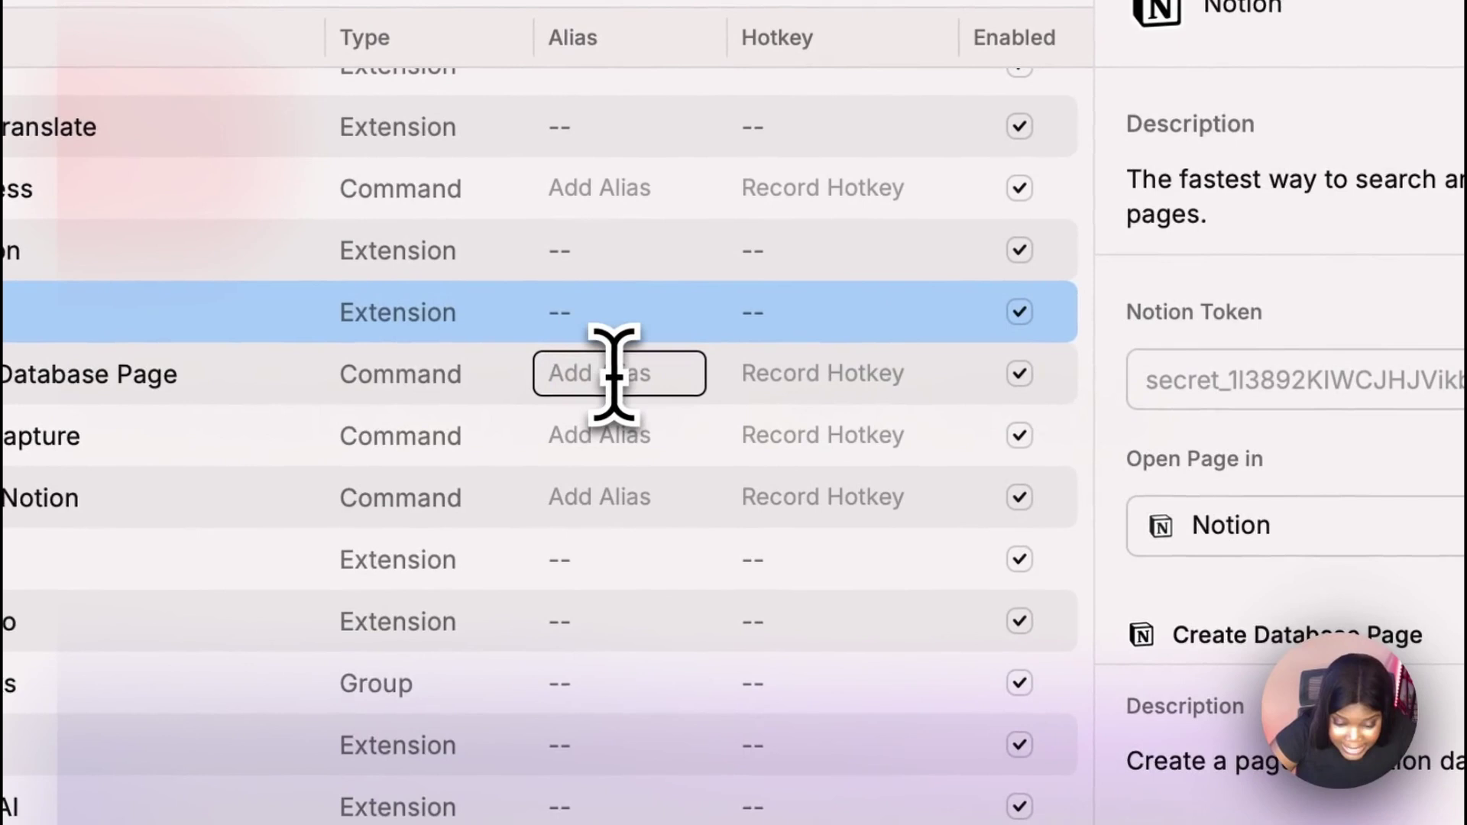
left_click(825, 382)
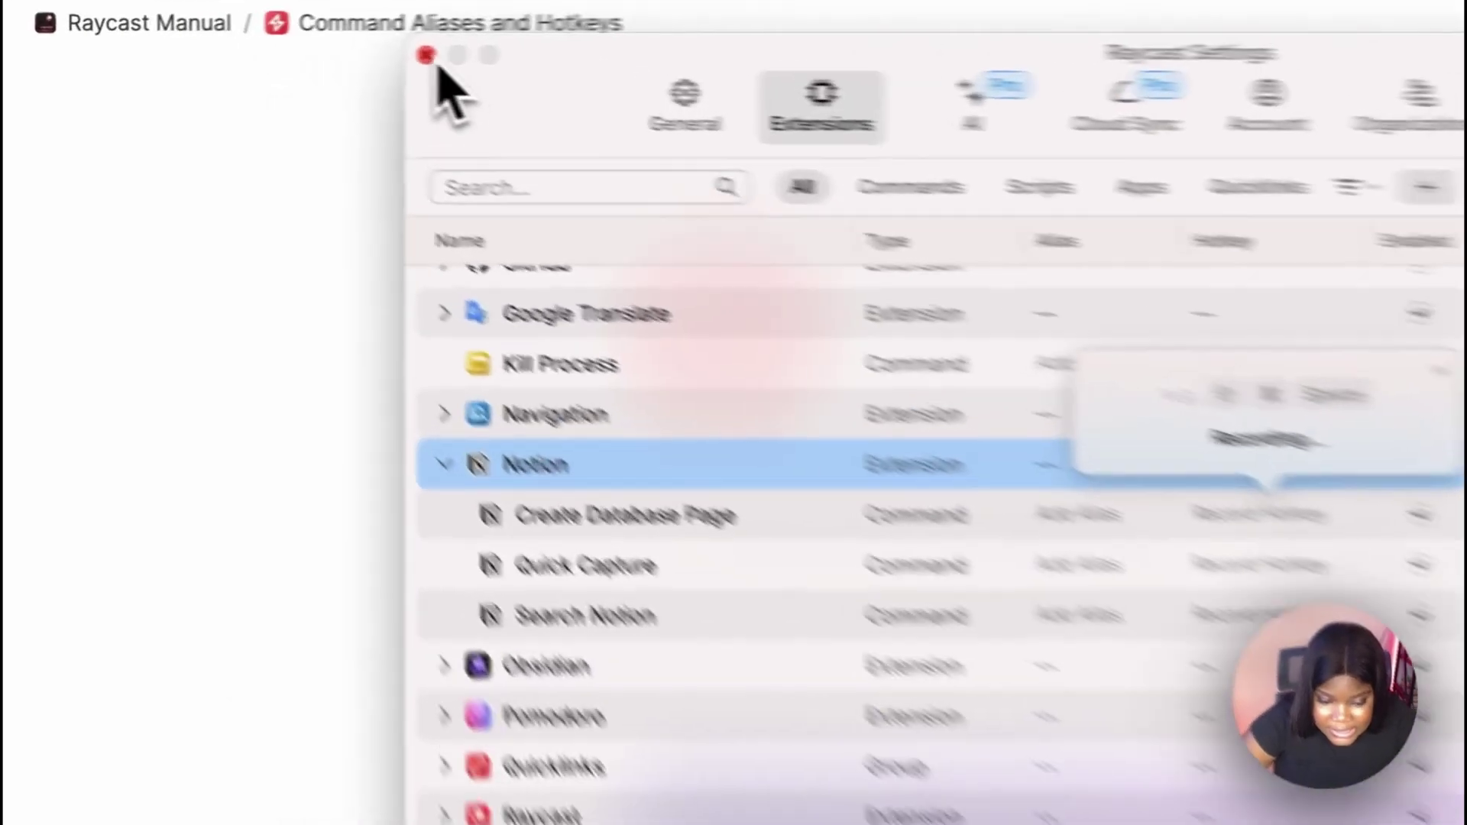
left_click(263, 48)
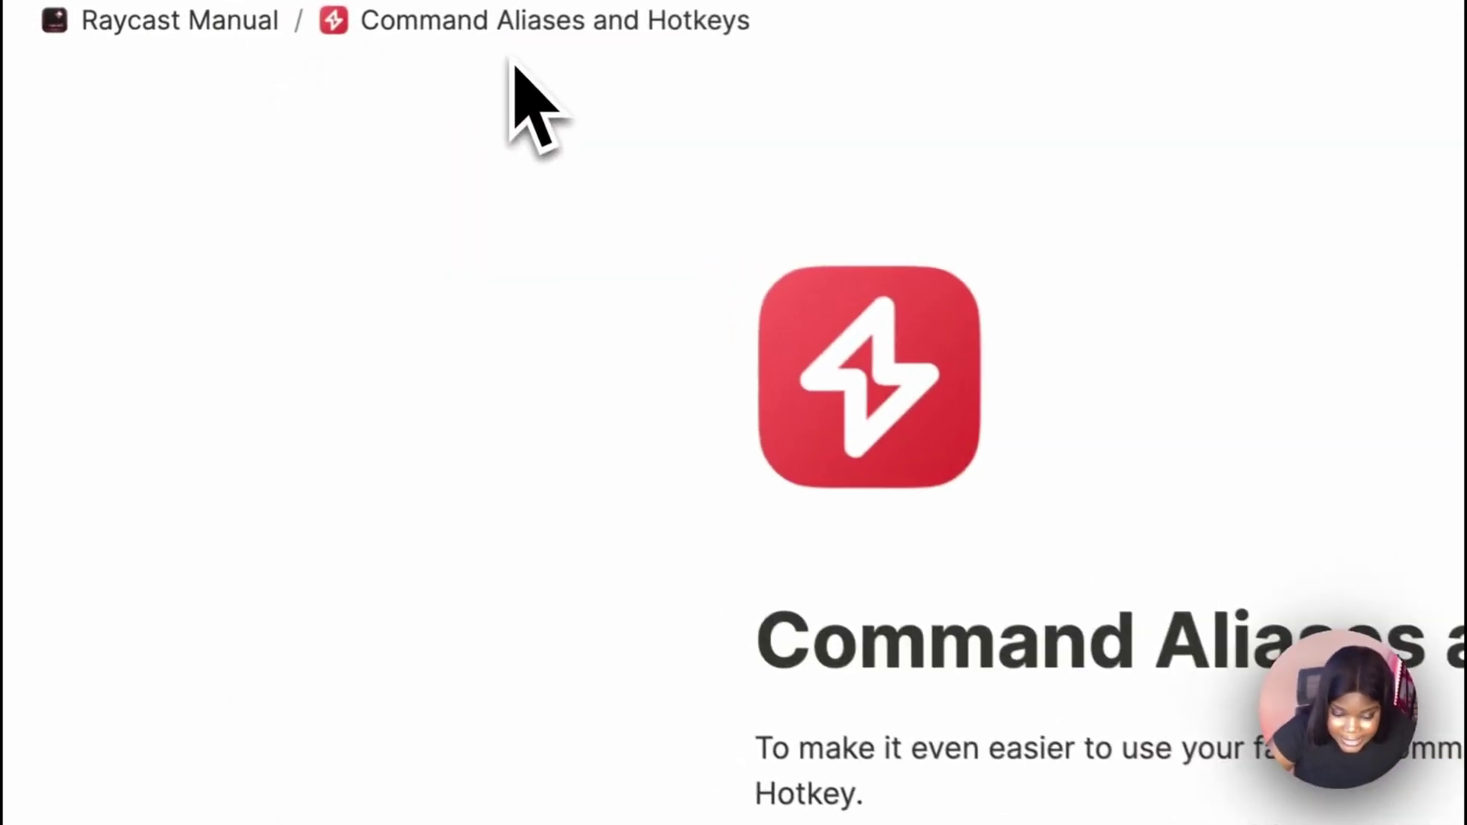
scroll(703, 746, "down", 10)
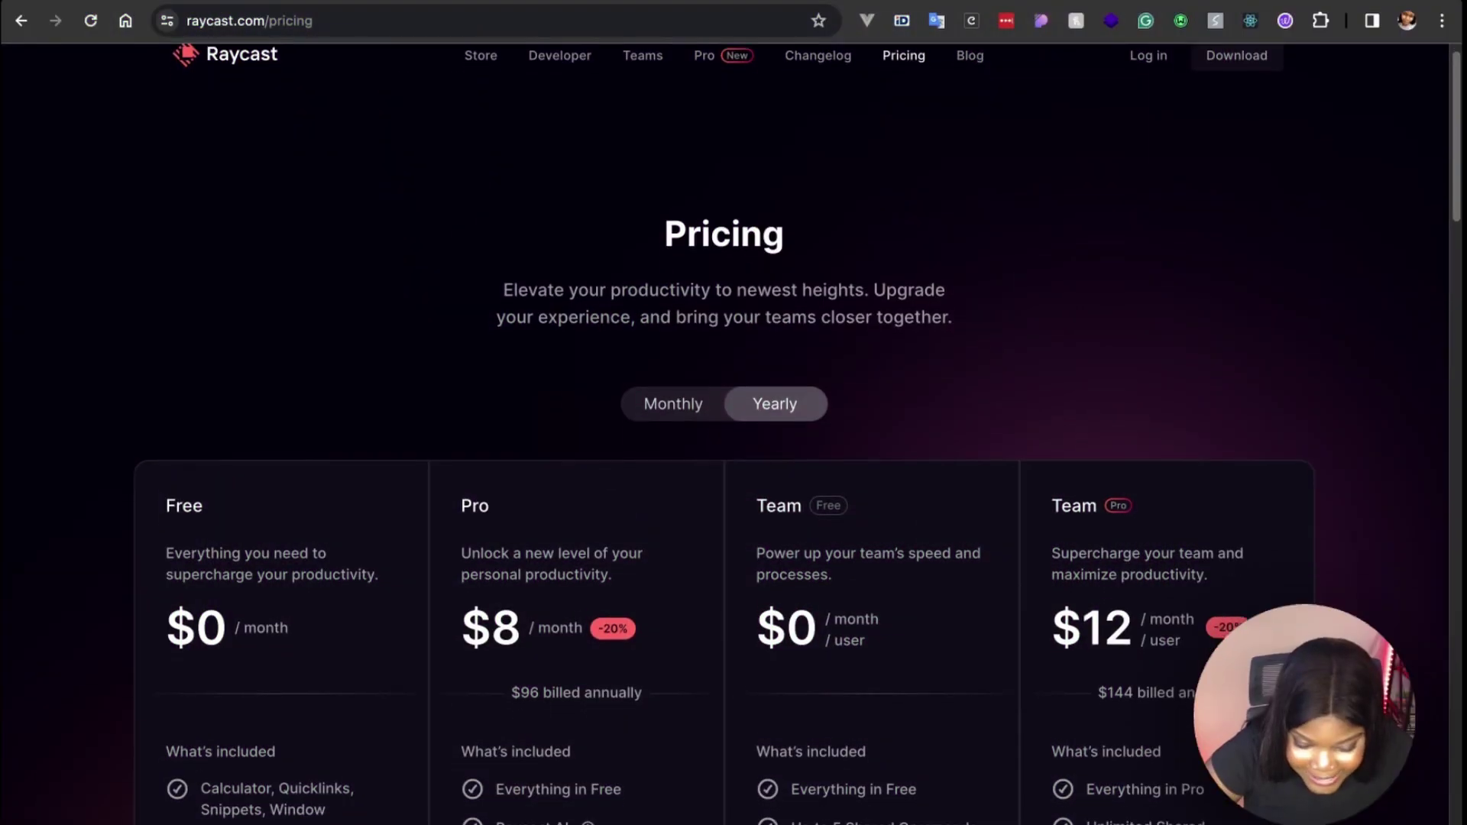
scroll(733, 412, "down", 3)
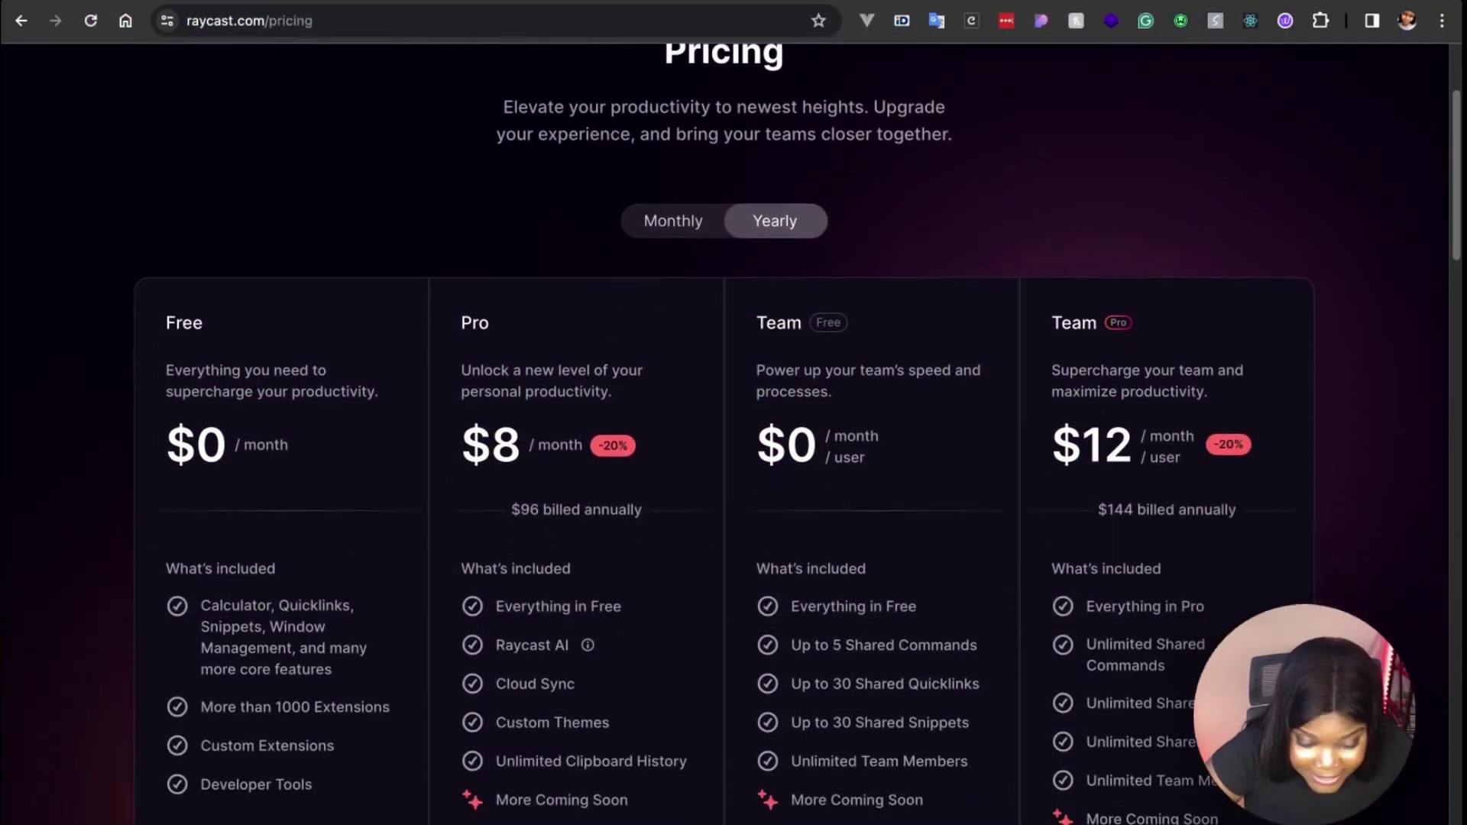
scroll(612, 526, "down", 1)
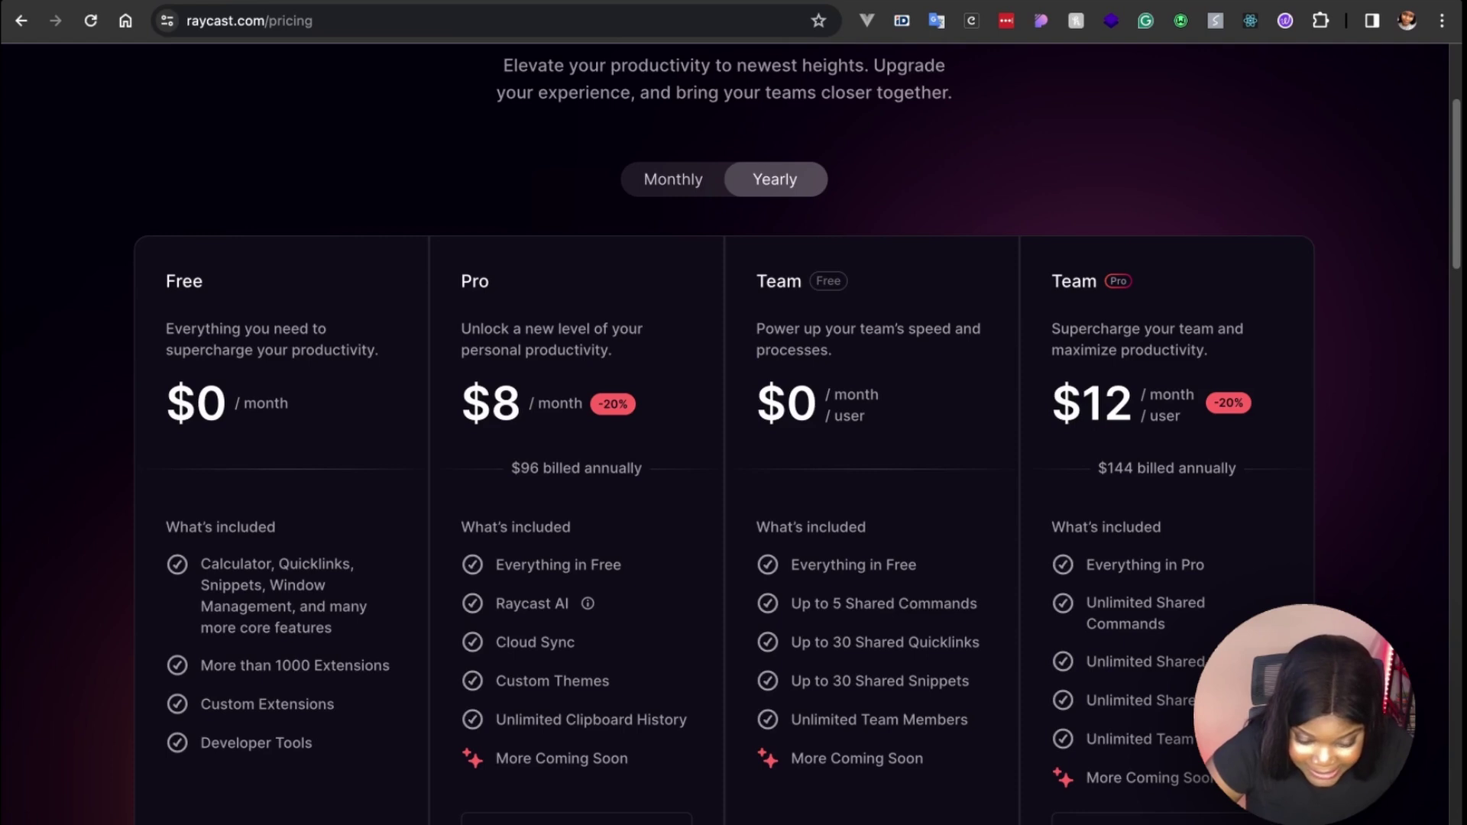
scroll(461, 504, "up", 2)
scroll(465, 478, "down", 3)
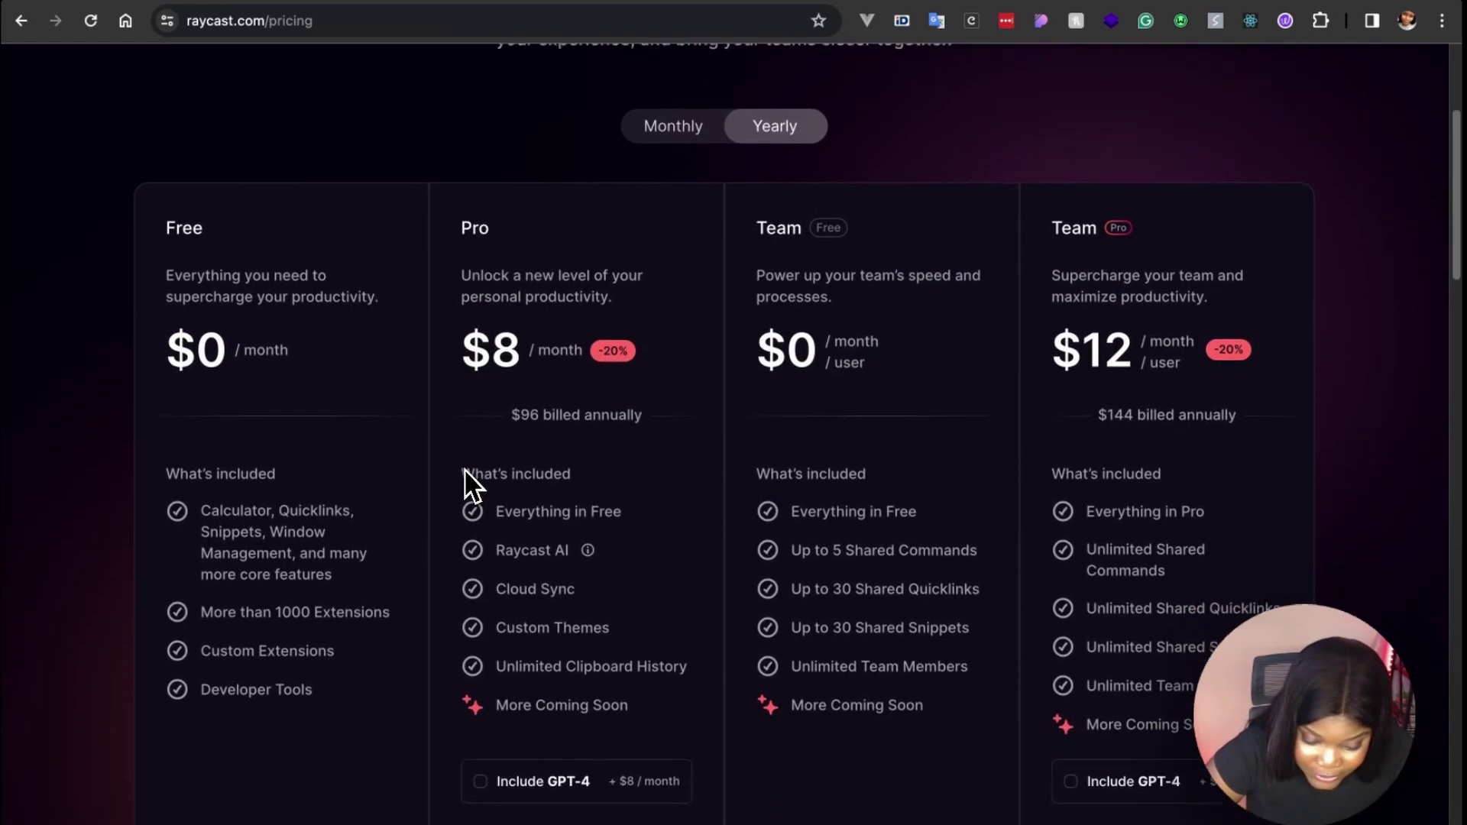
scroll(465, 470, "down", 1)
mouse_move(587, 506)
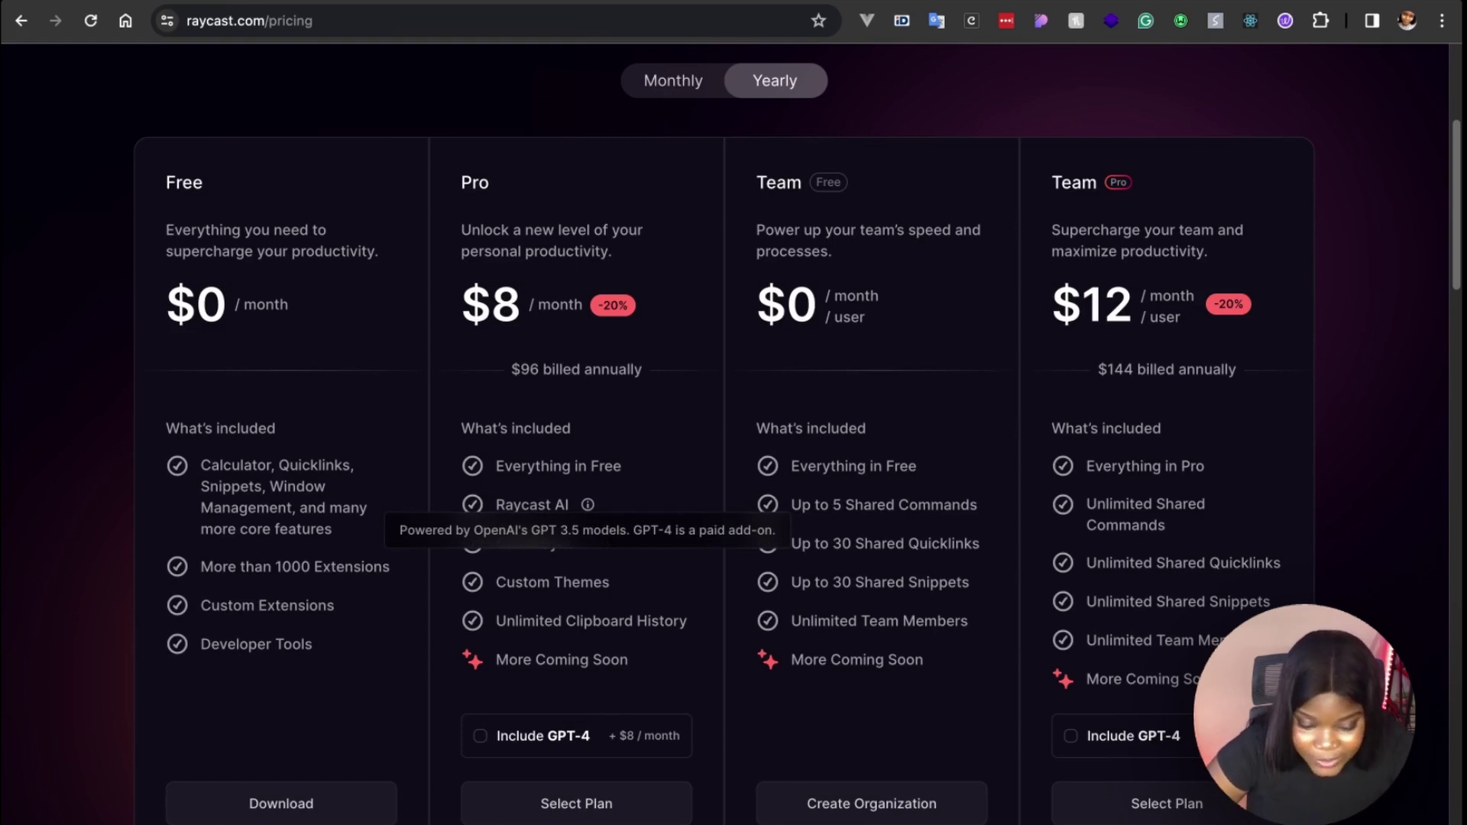
key("alt+space")
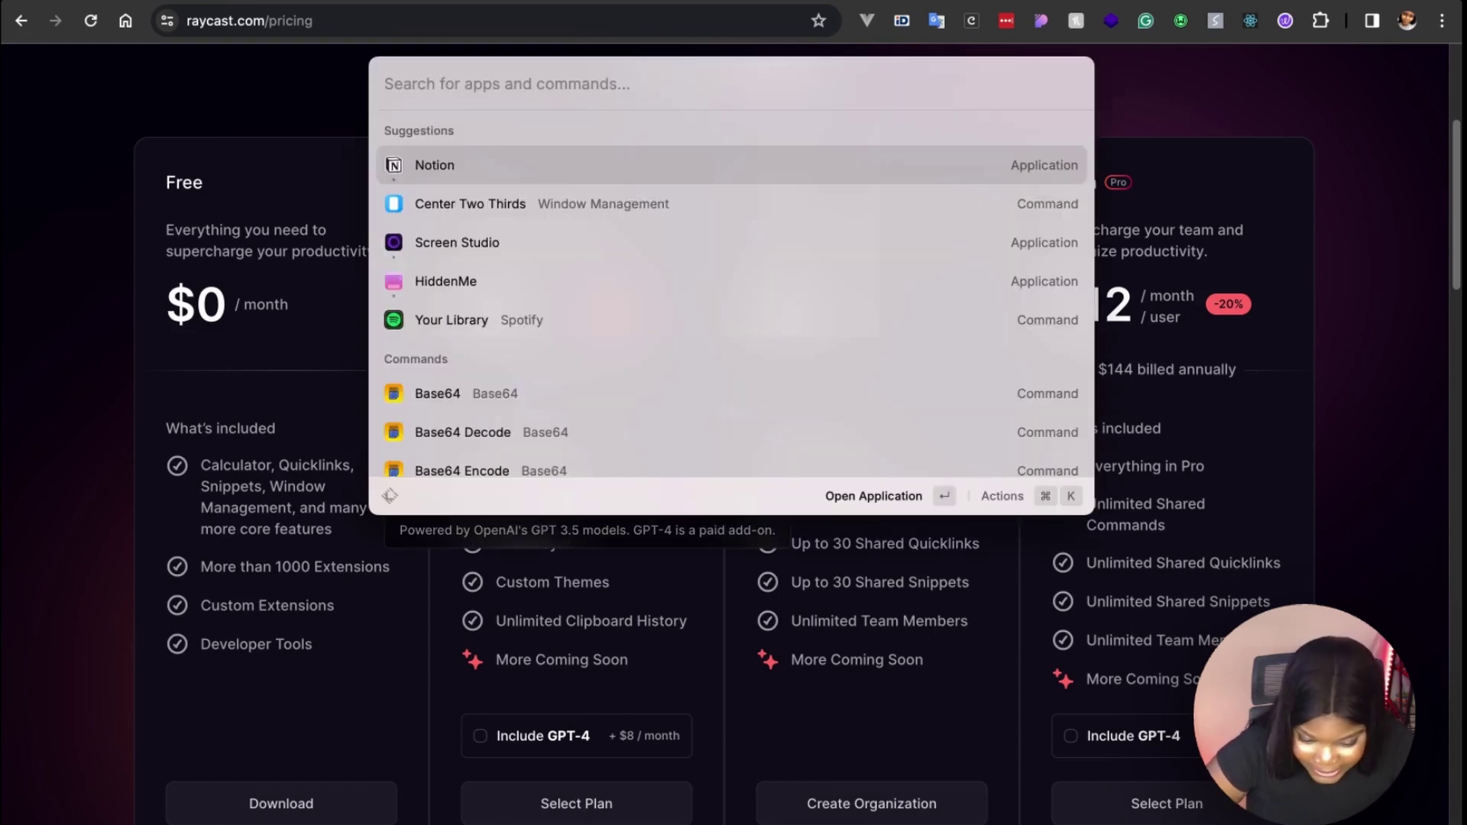
key("Escape")
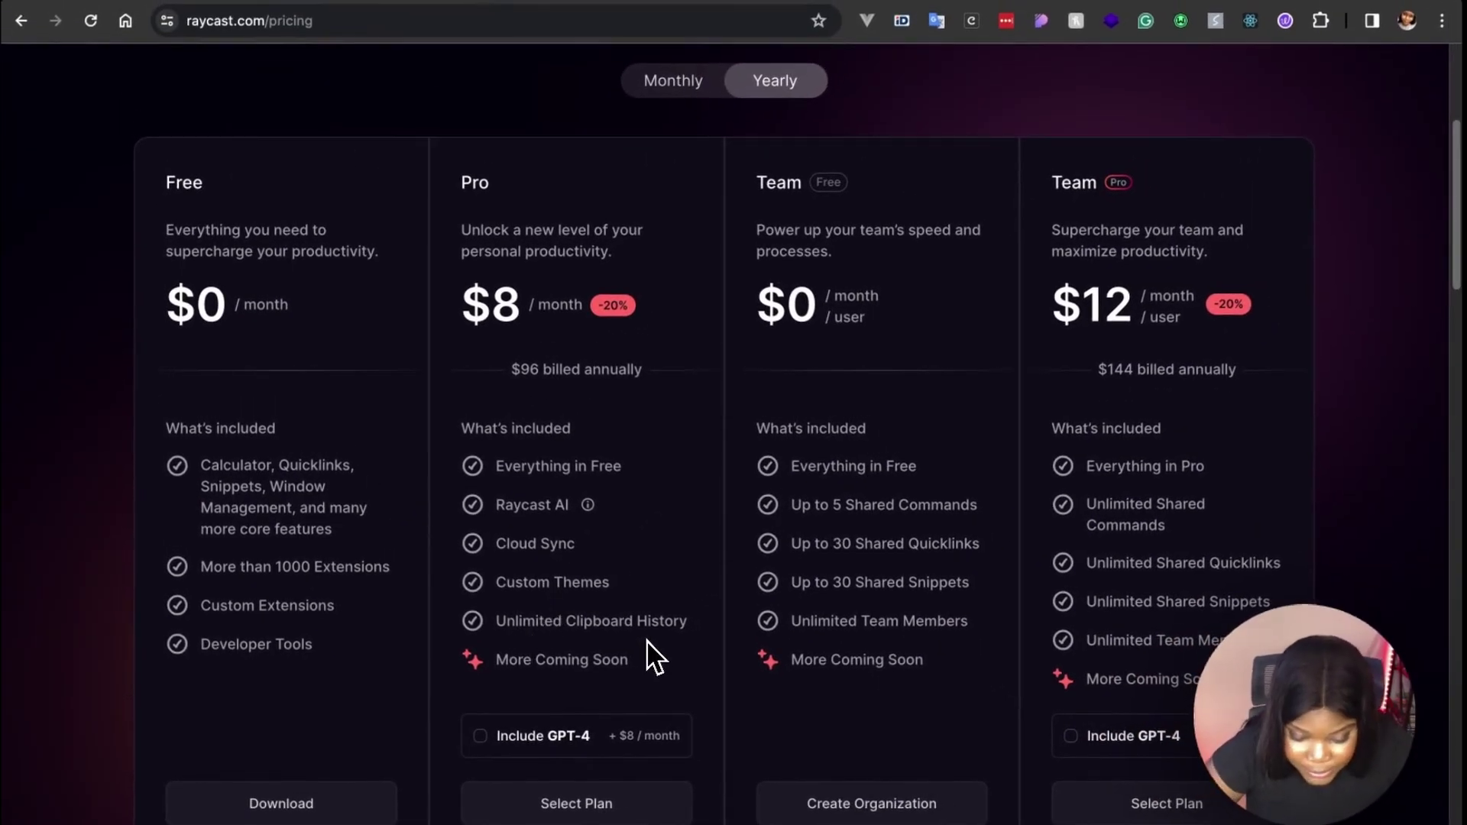
scroll(649, 655, "down", 1)
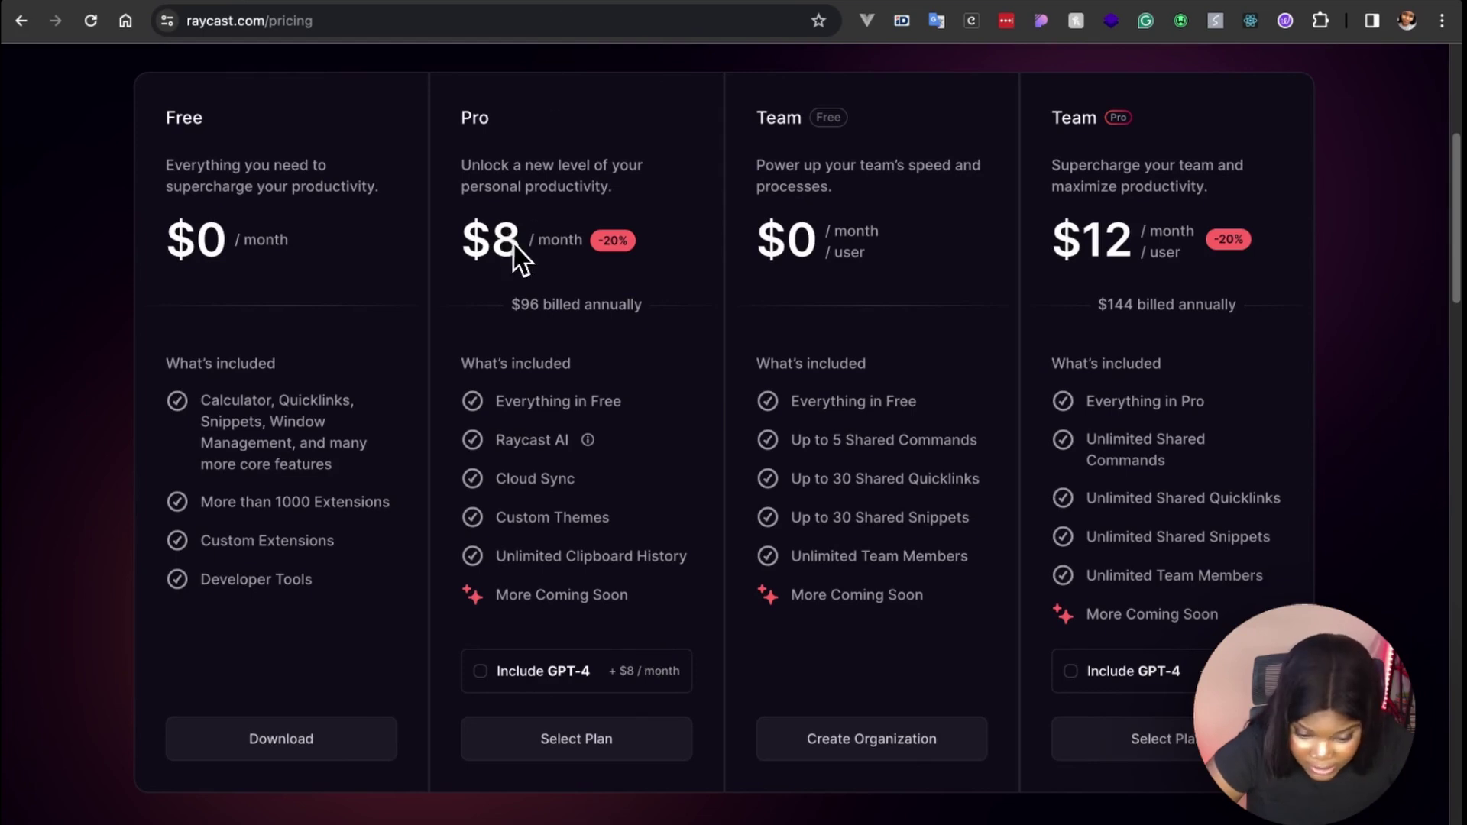
scroll(573, 428, "down", 1)
scroll(573, 436, "up", 4)
scroll(569, 438, "up", 1)
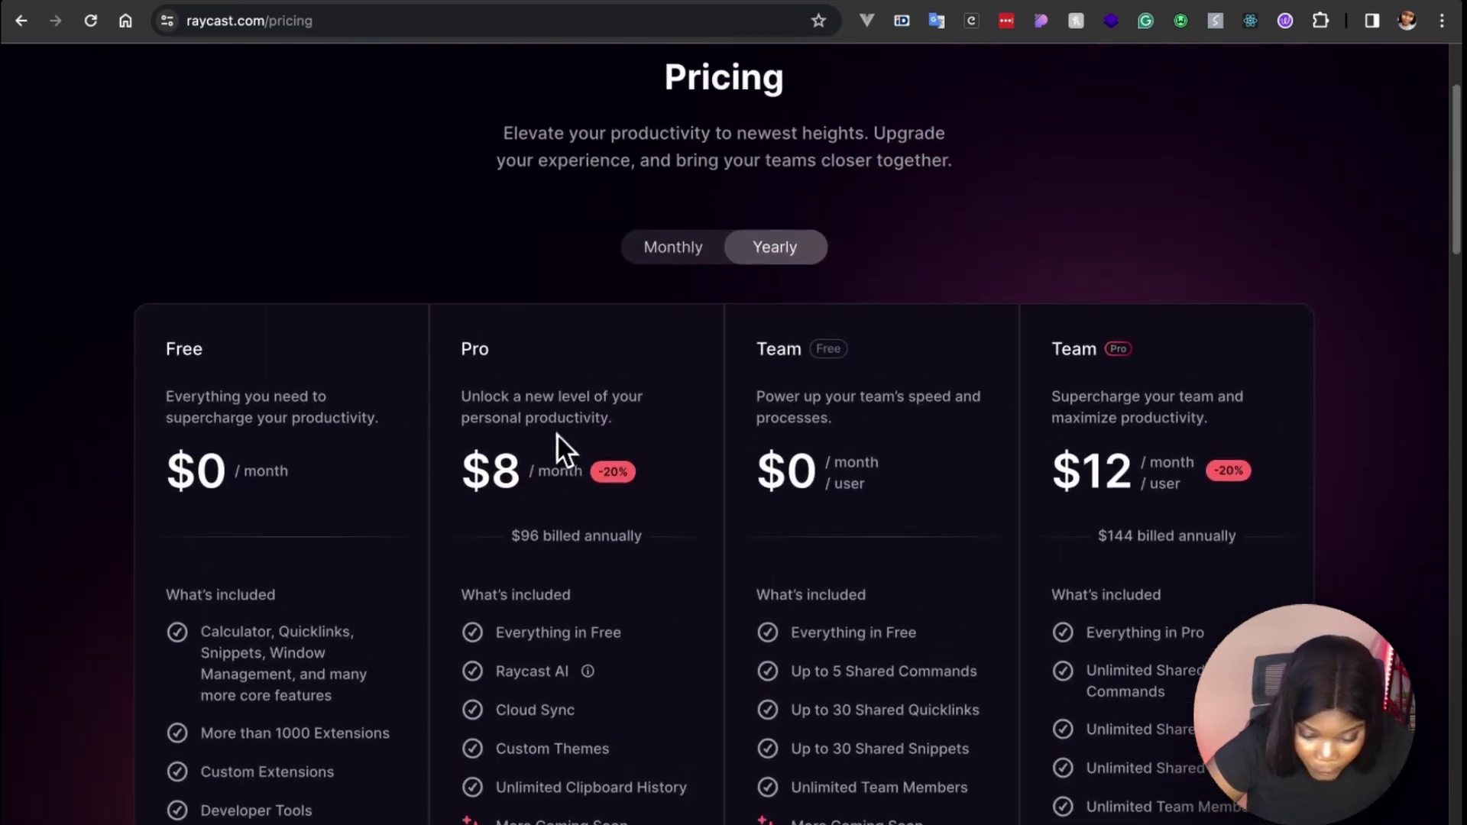
scroll(252, 524, "down", 3)
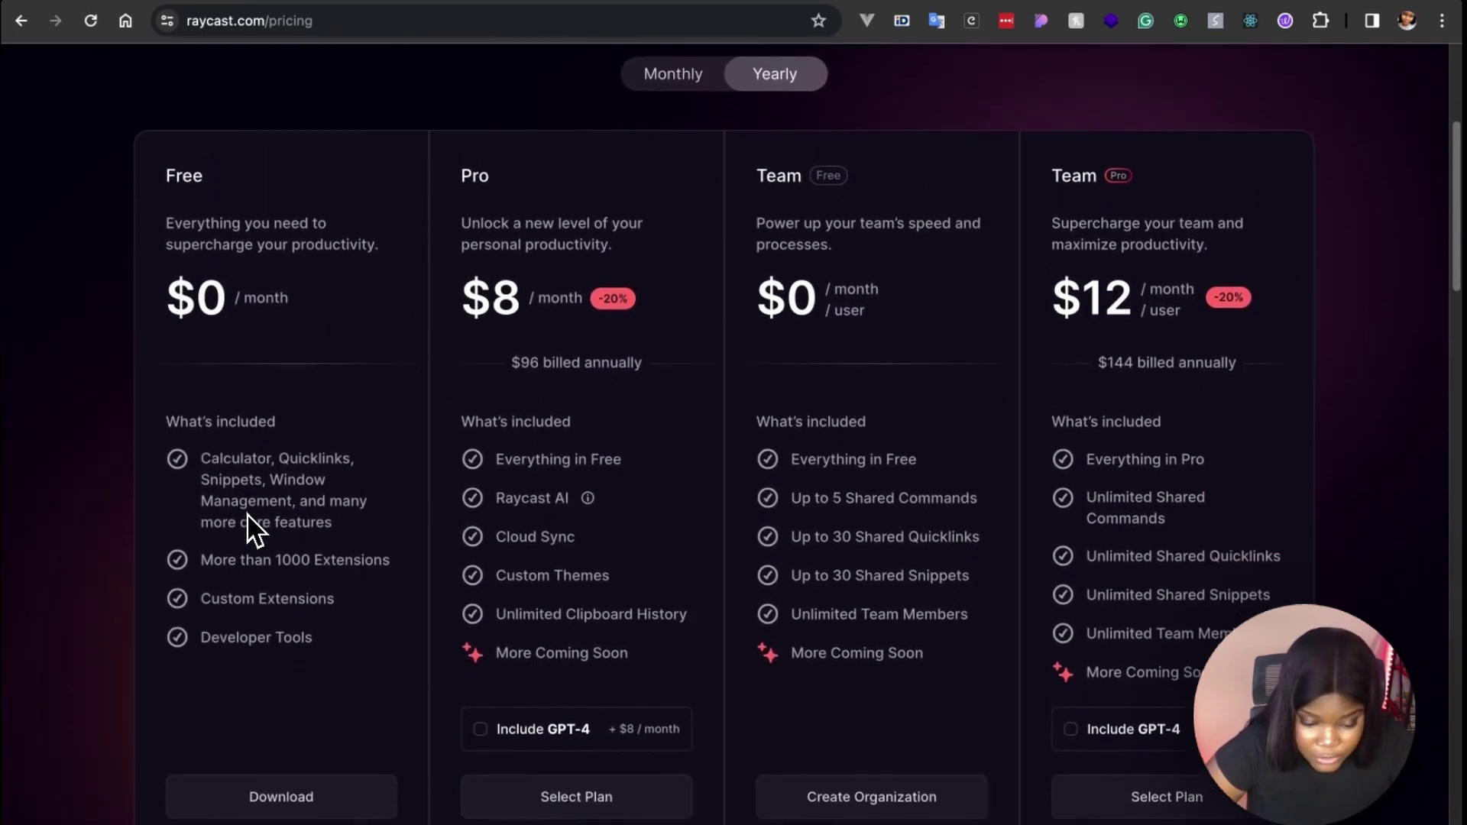
scroll(252, 524, "up", 5)
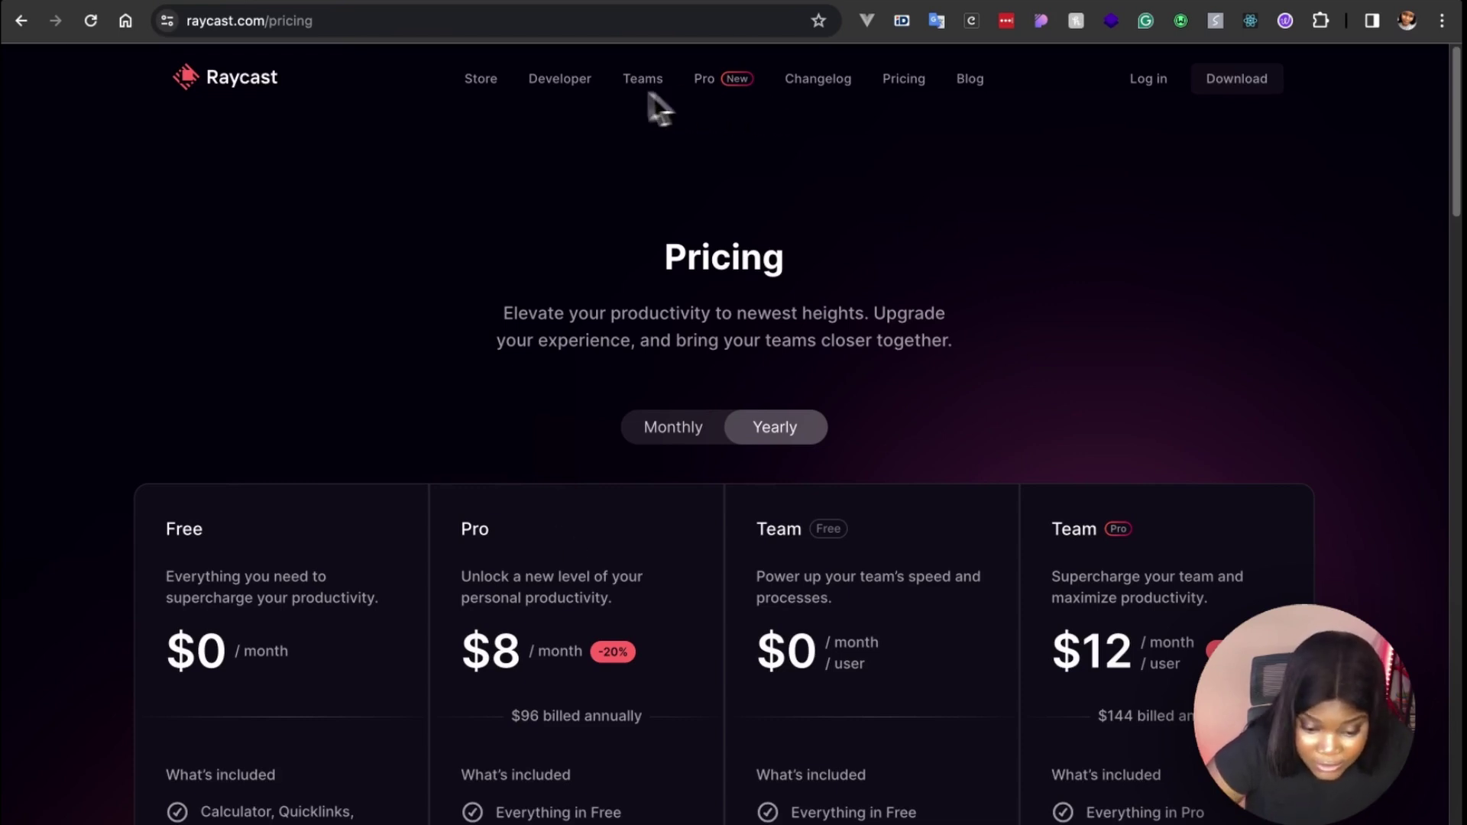
Open the Raycast developers page and scroll through its extension cards, testimonials and feature grid, then return to the top
left_click(571, 88)
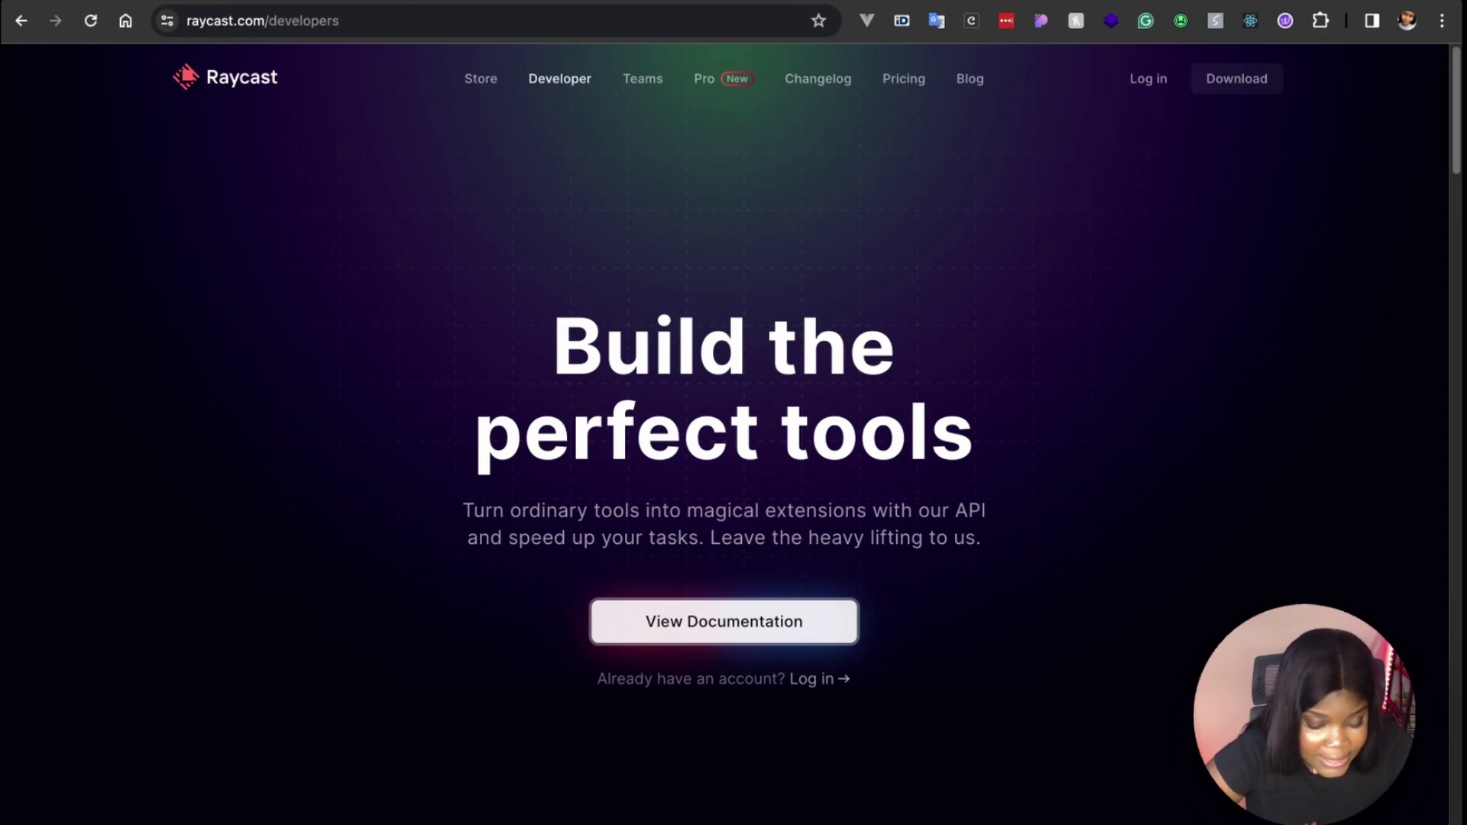
scroll(917, 312, "down", 9)
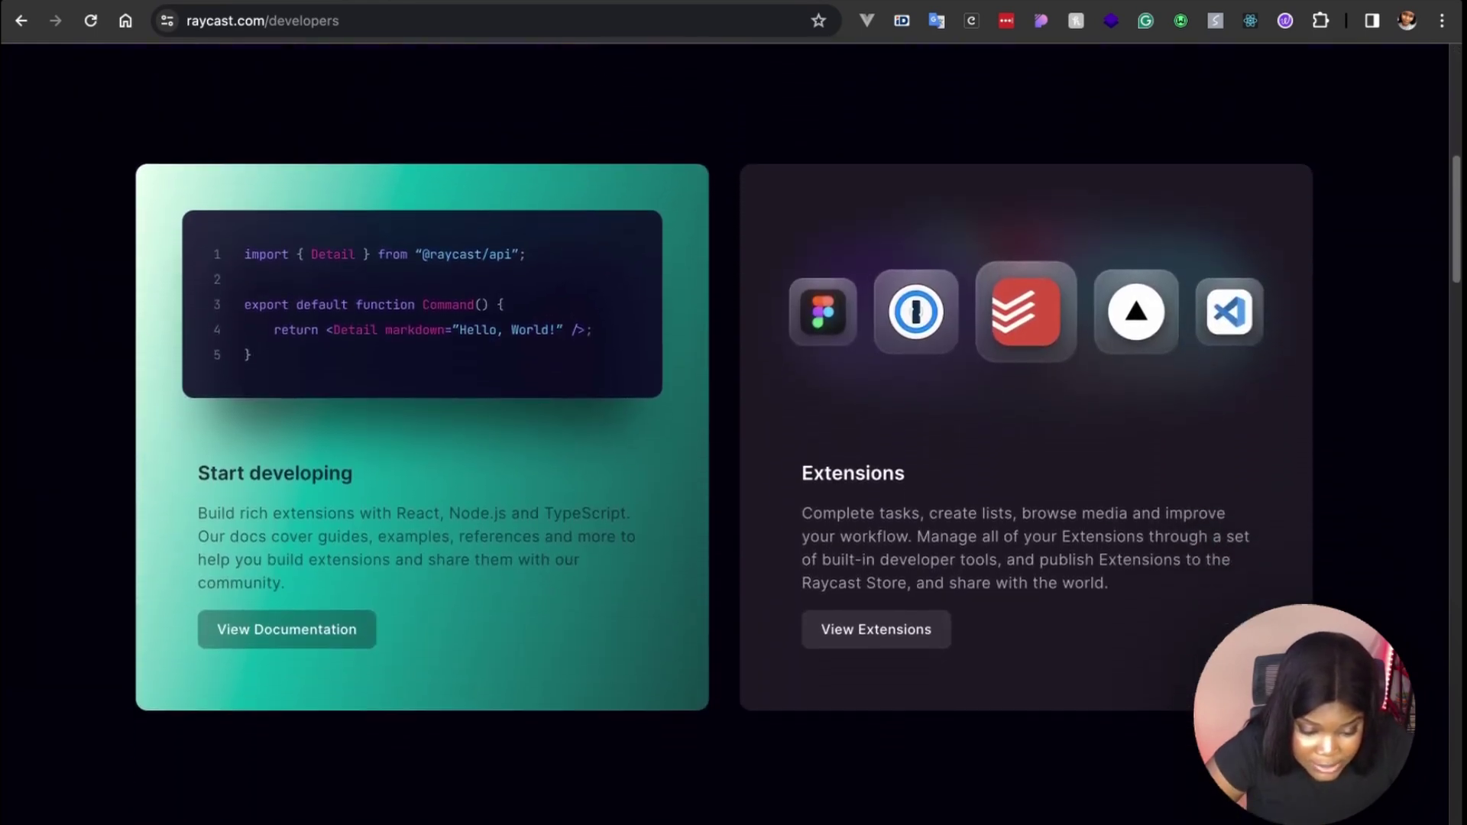
scroll(469, 434, "down", 3)
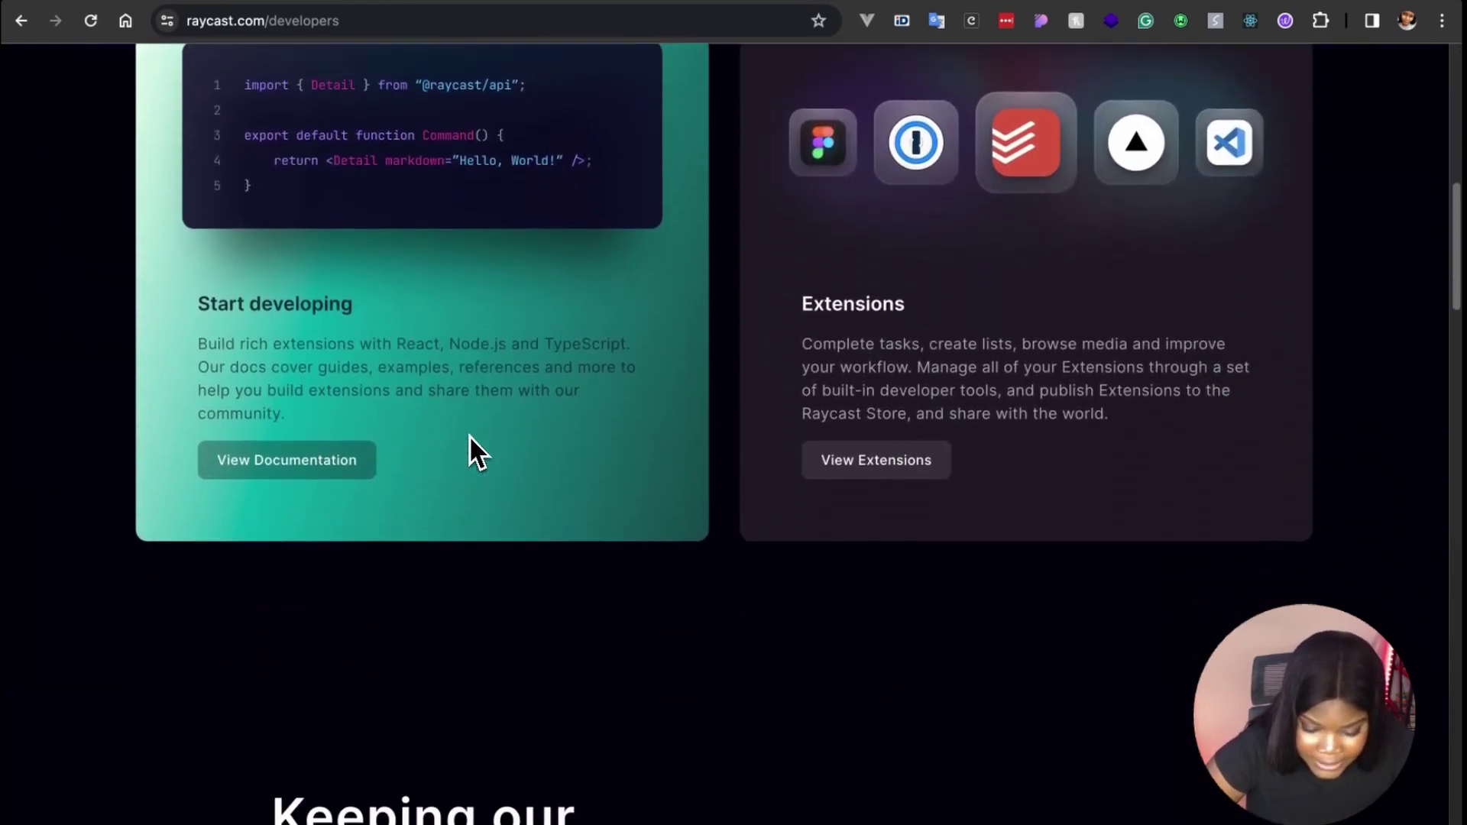
scroll(469, 436, "up", 1)
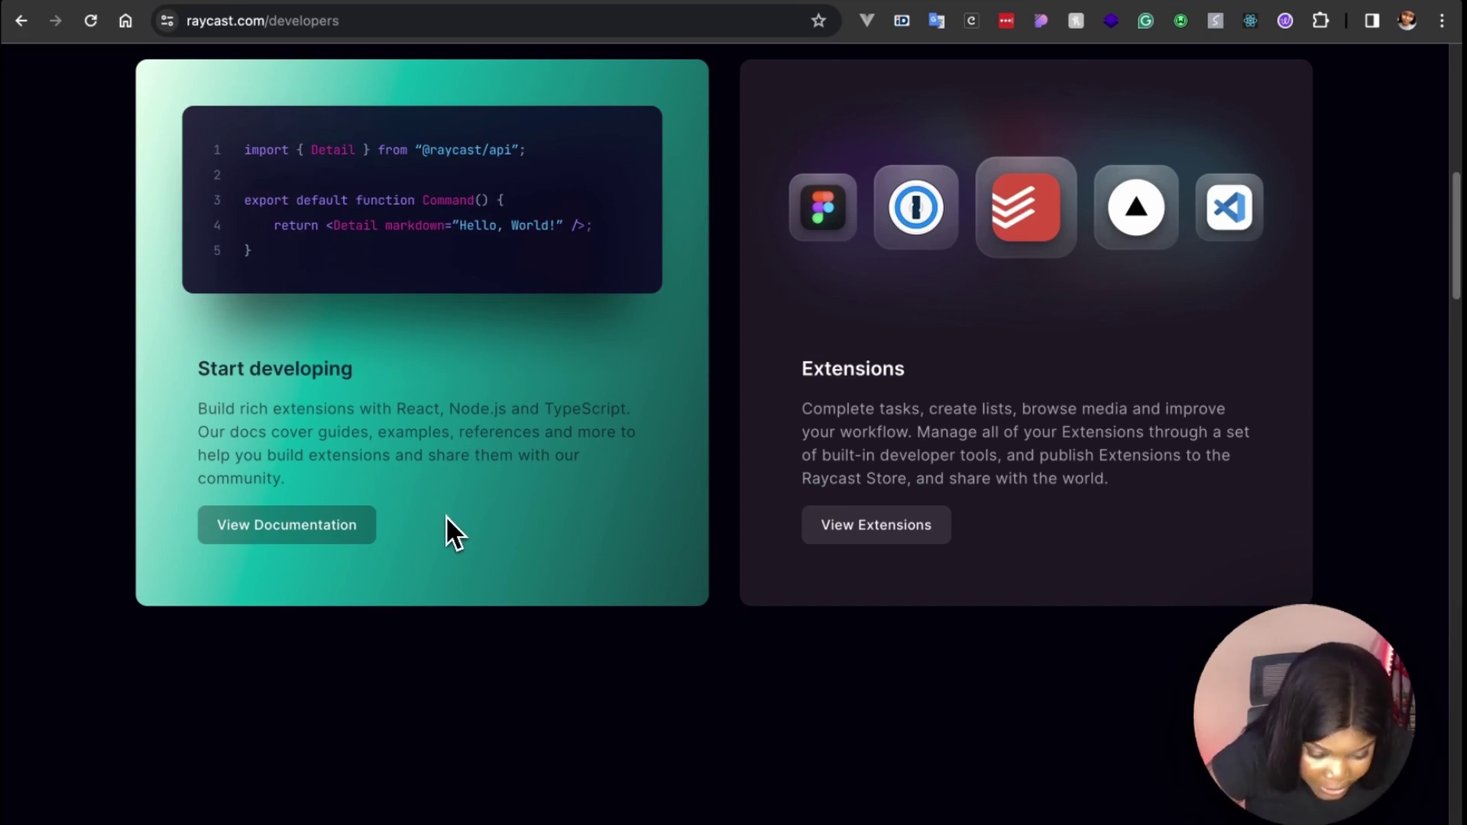
scroll(447, 518, "down", 20)
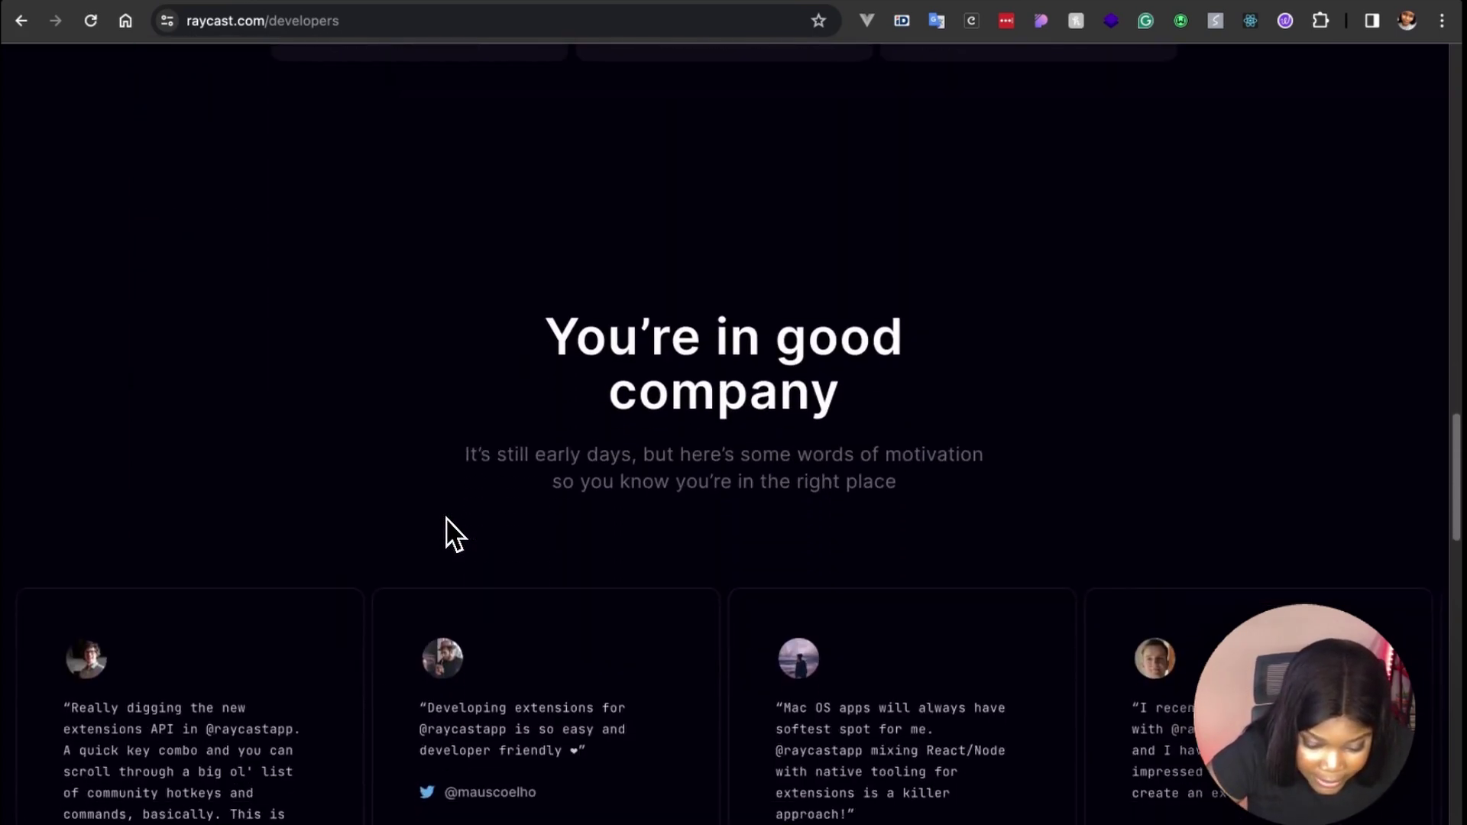
scroll(449, 534, "down", 2)
scroll(442, 544, "up", 10)
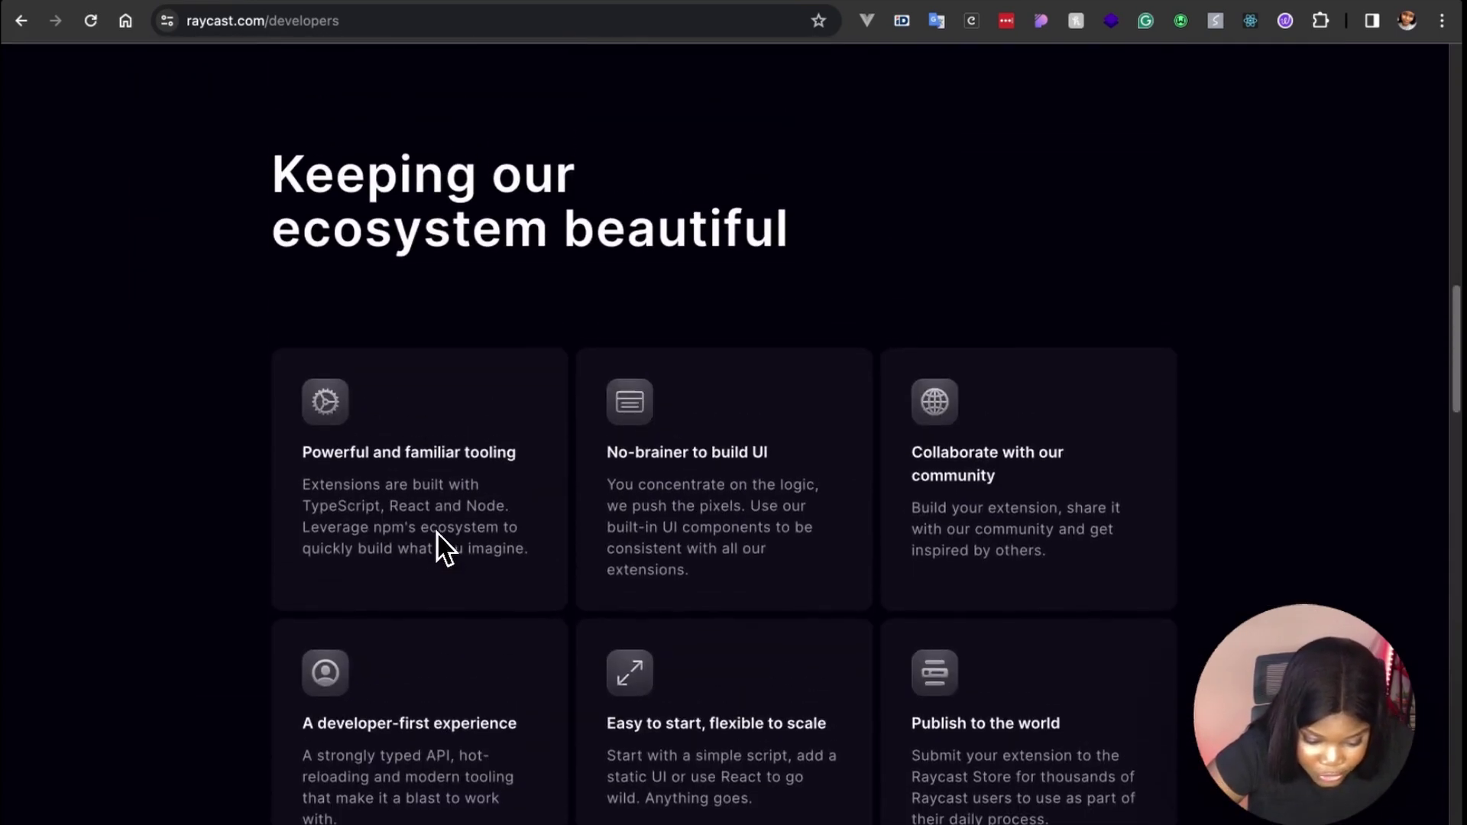
scroll(442, 544, "up", 15)
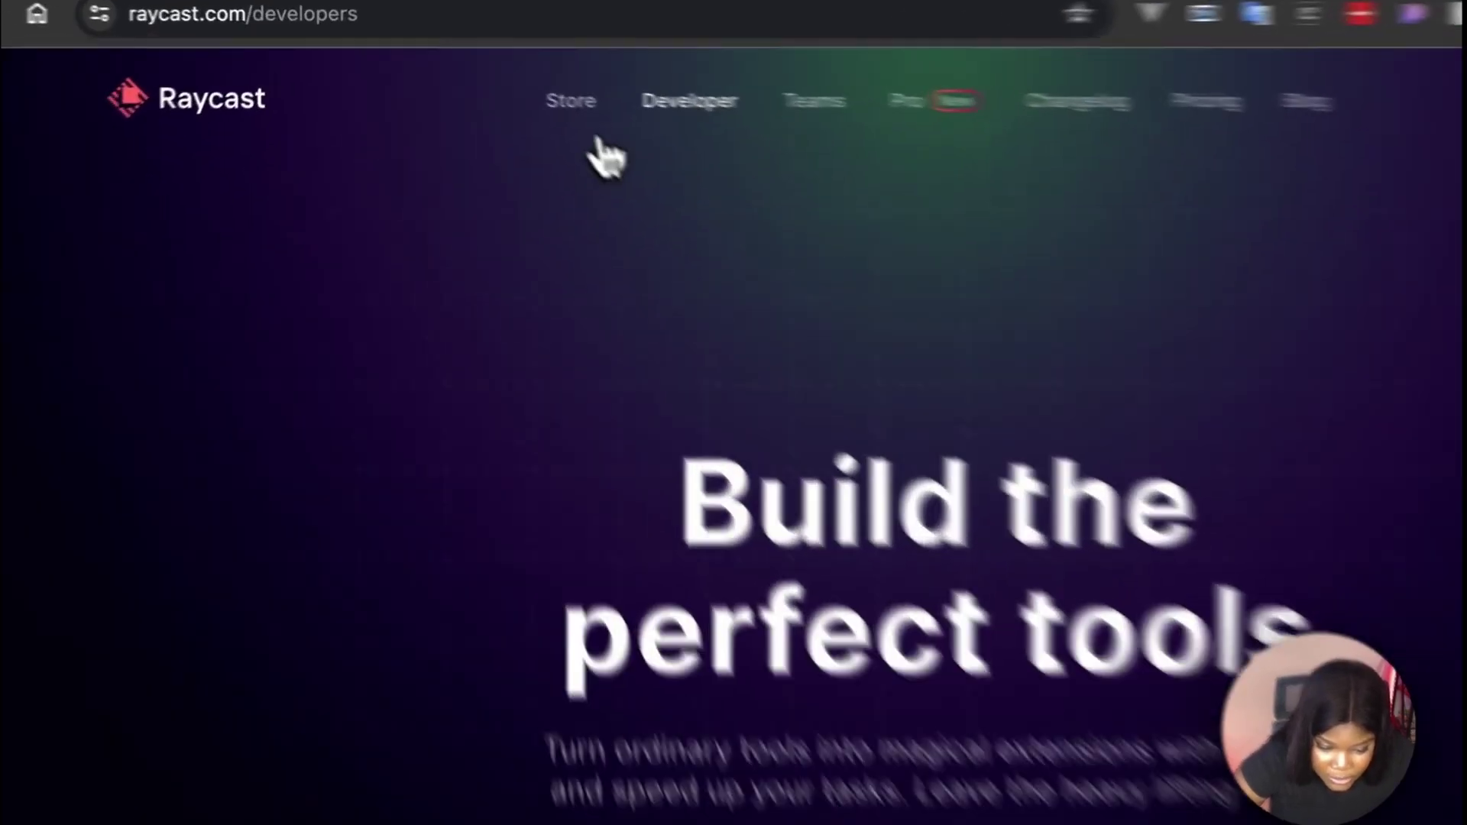
Search the Raycast Store for 'vercel', then 'netlify', then 'cloudflare pages' extensions
left_click(571, 101)
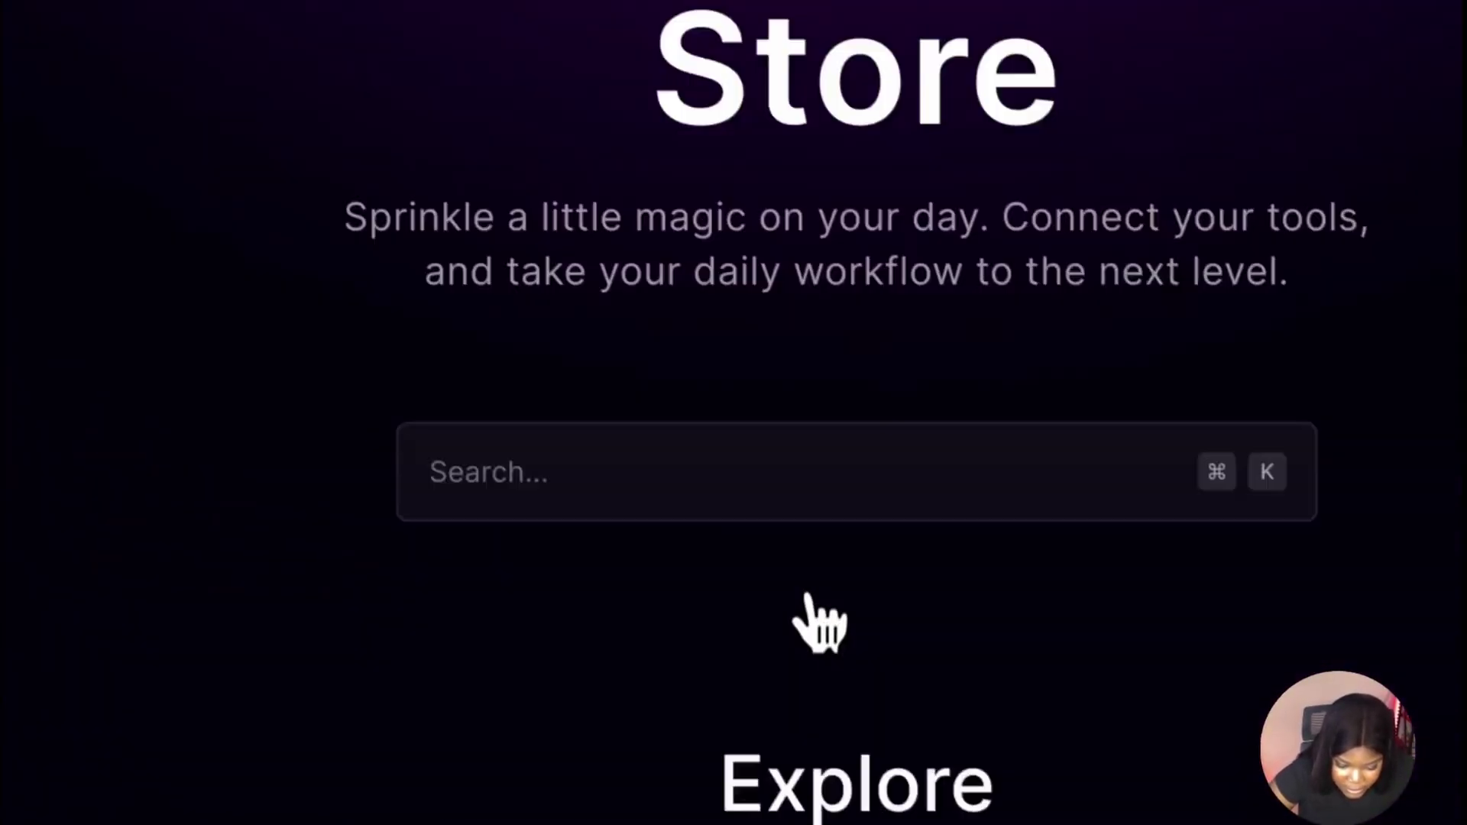
left_click(668, 497)
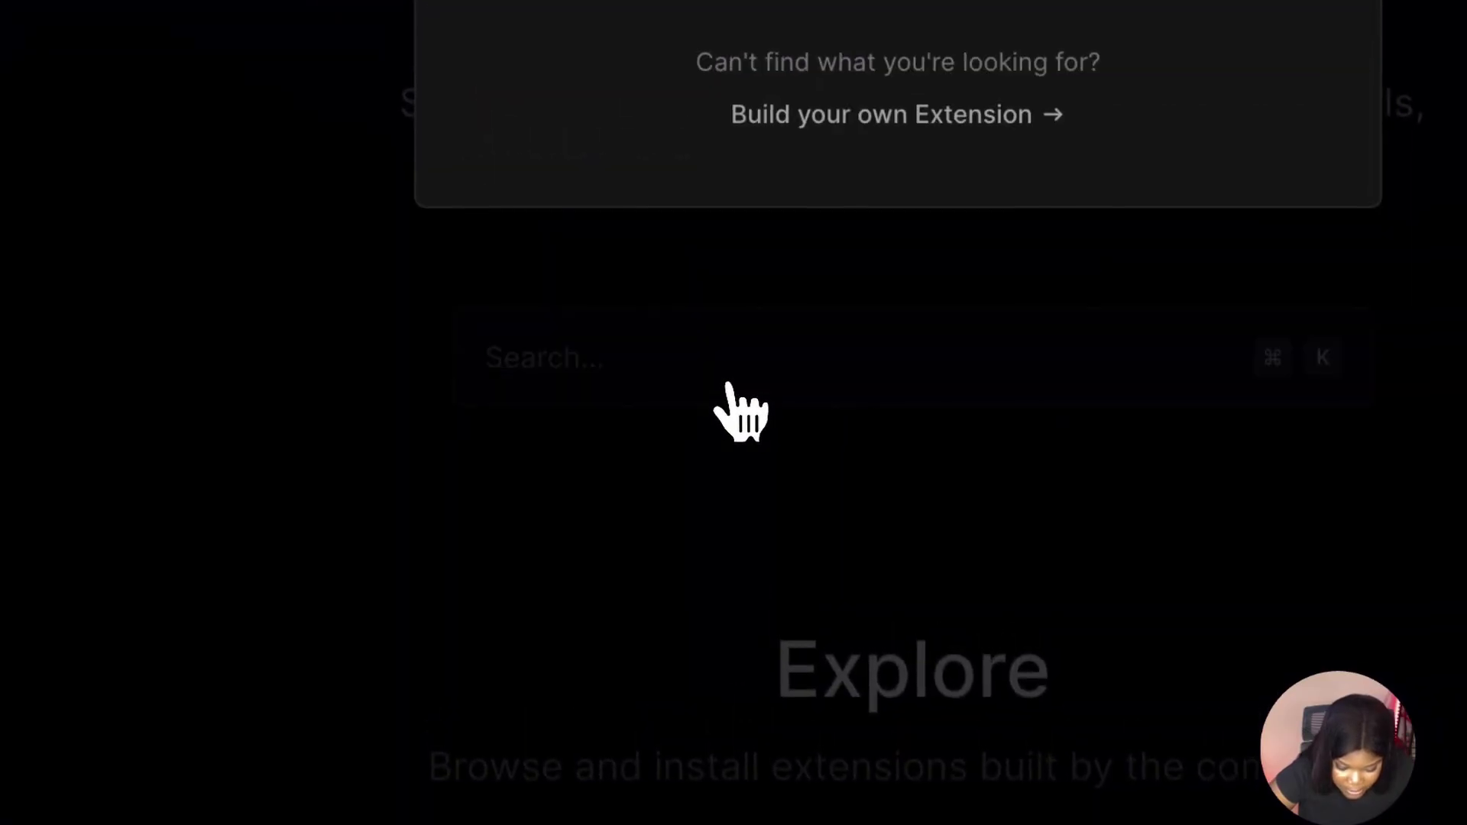
type("vercel")
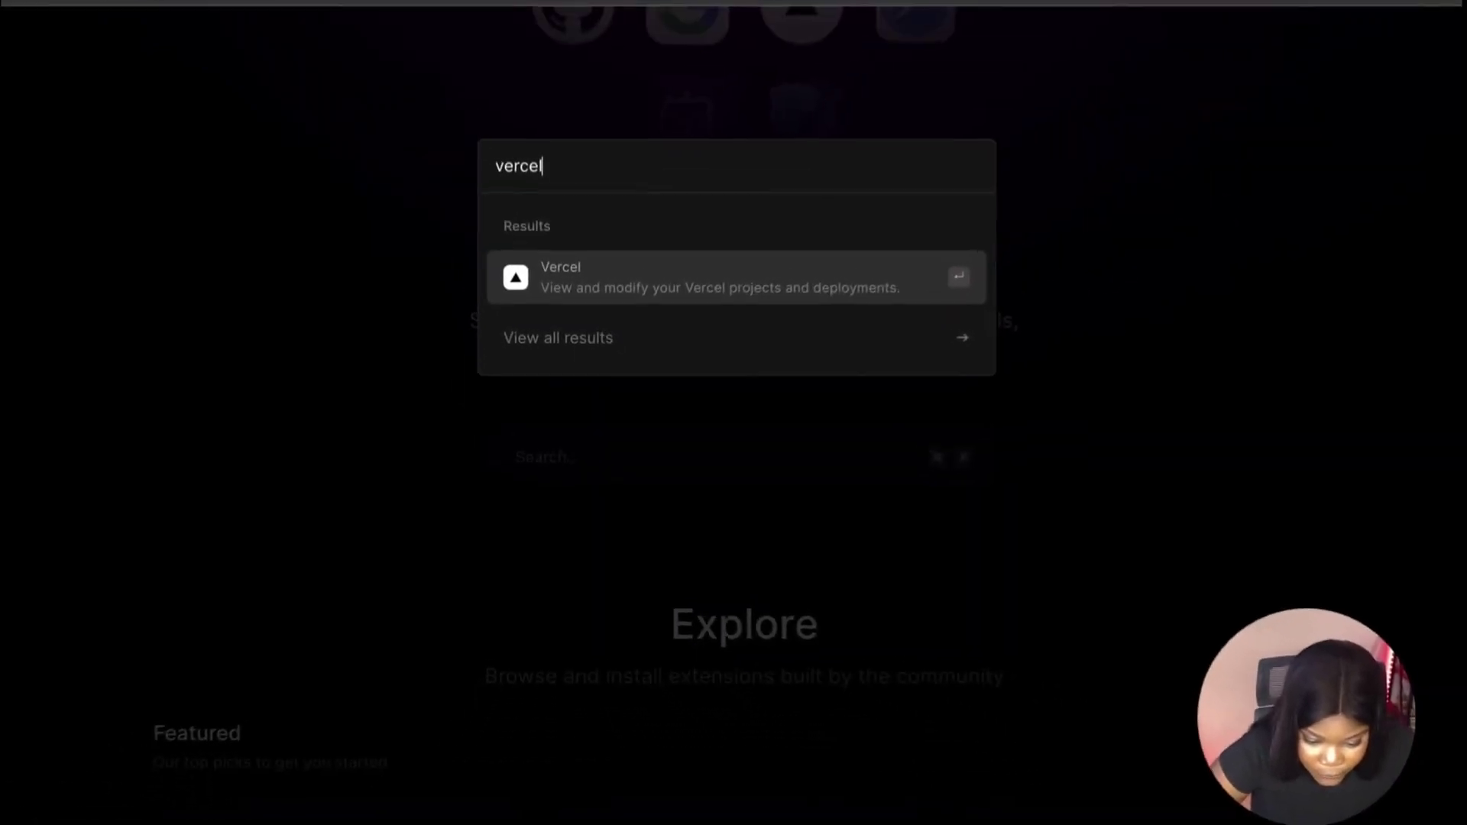
key("super+a")
type("netlif")
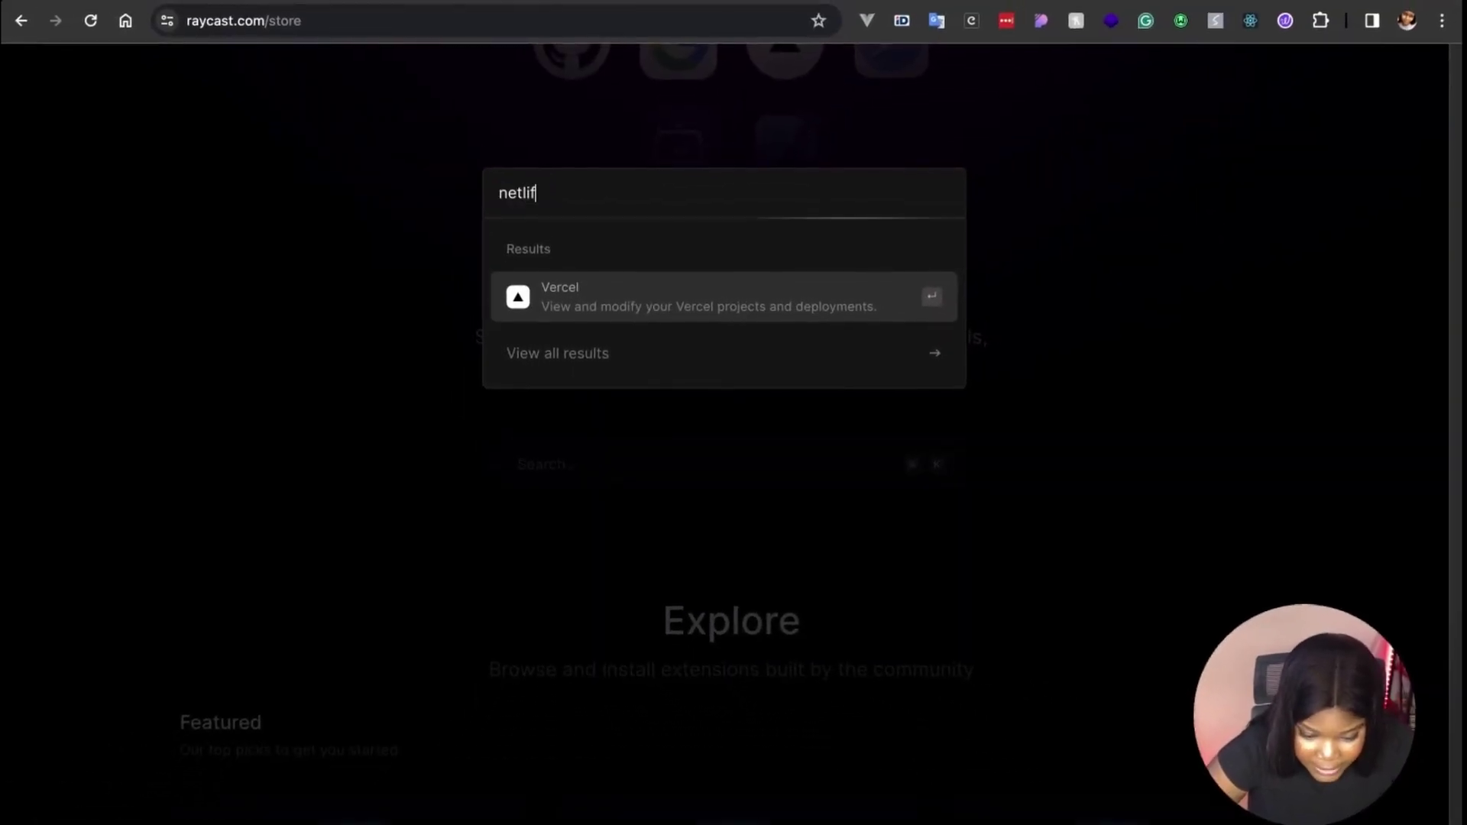
type("y")
key("super+a")
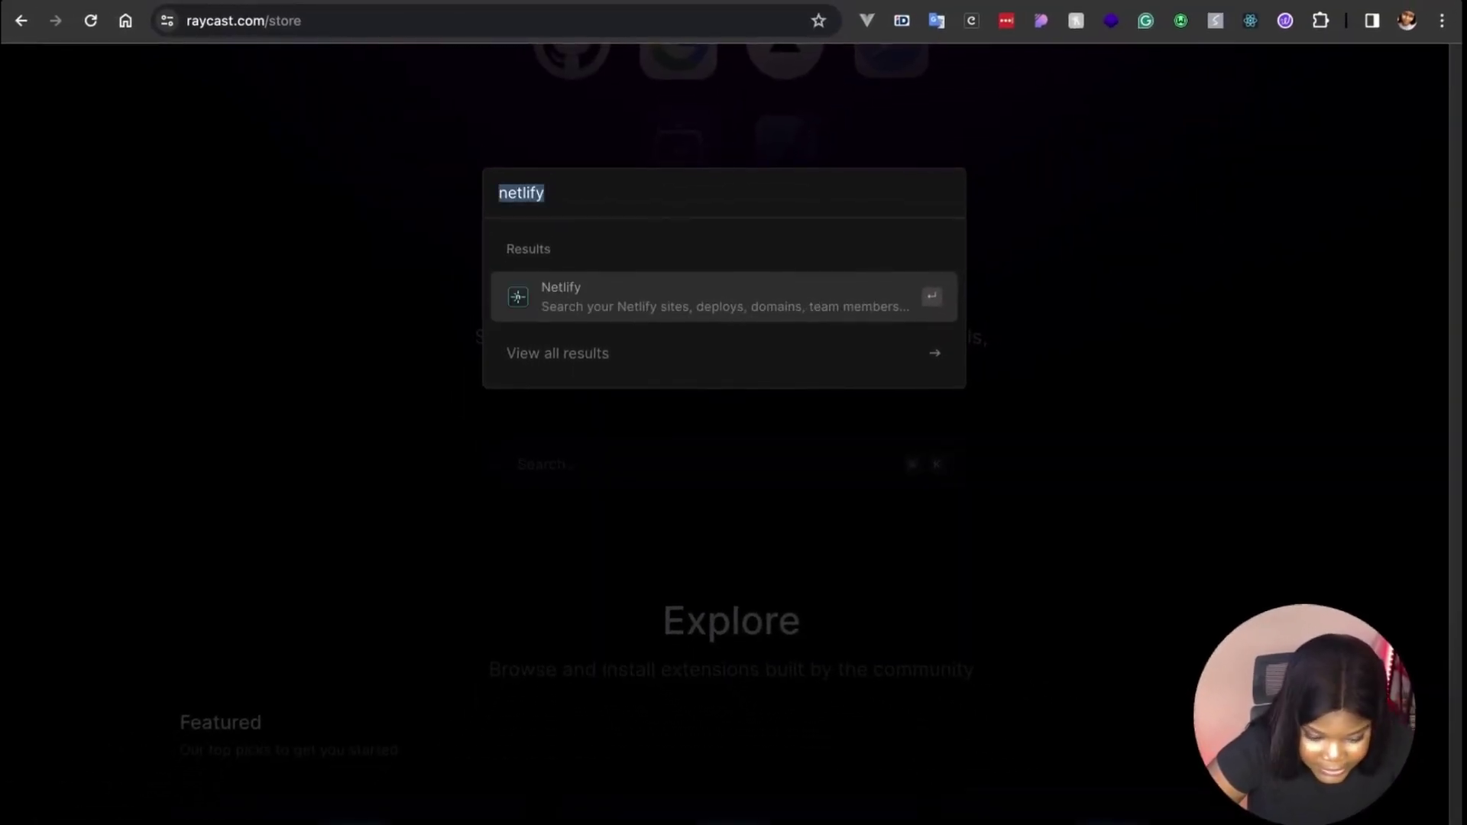
key("BackSpace")
type("cloudfl")
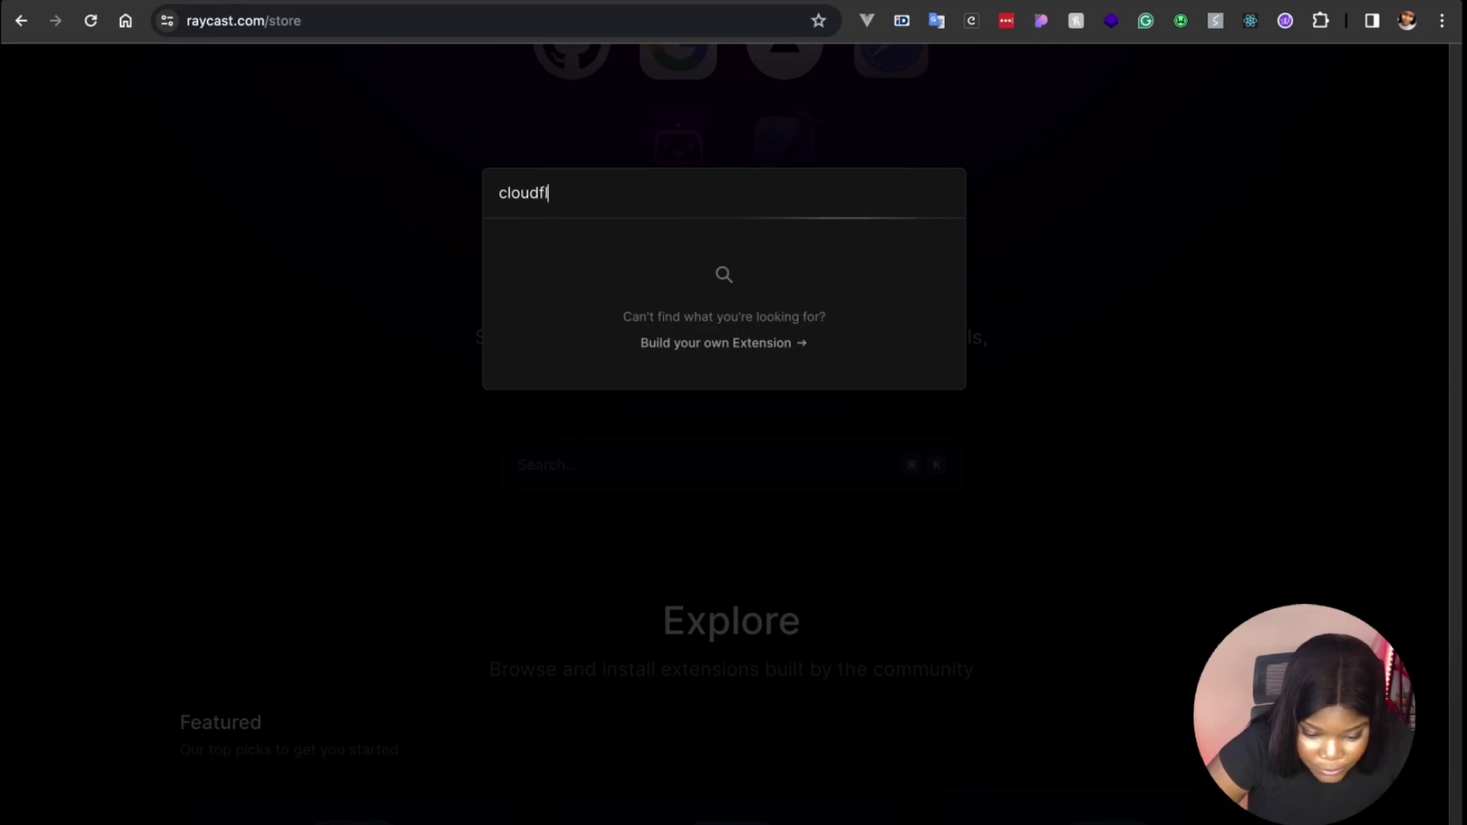
type("are pages")
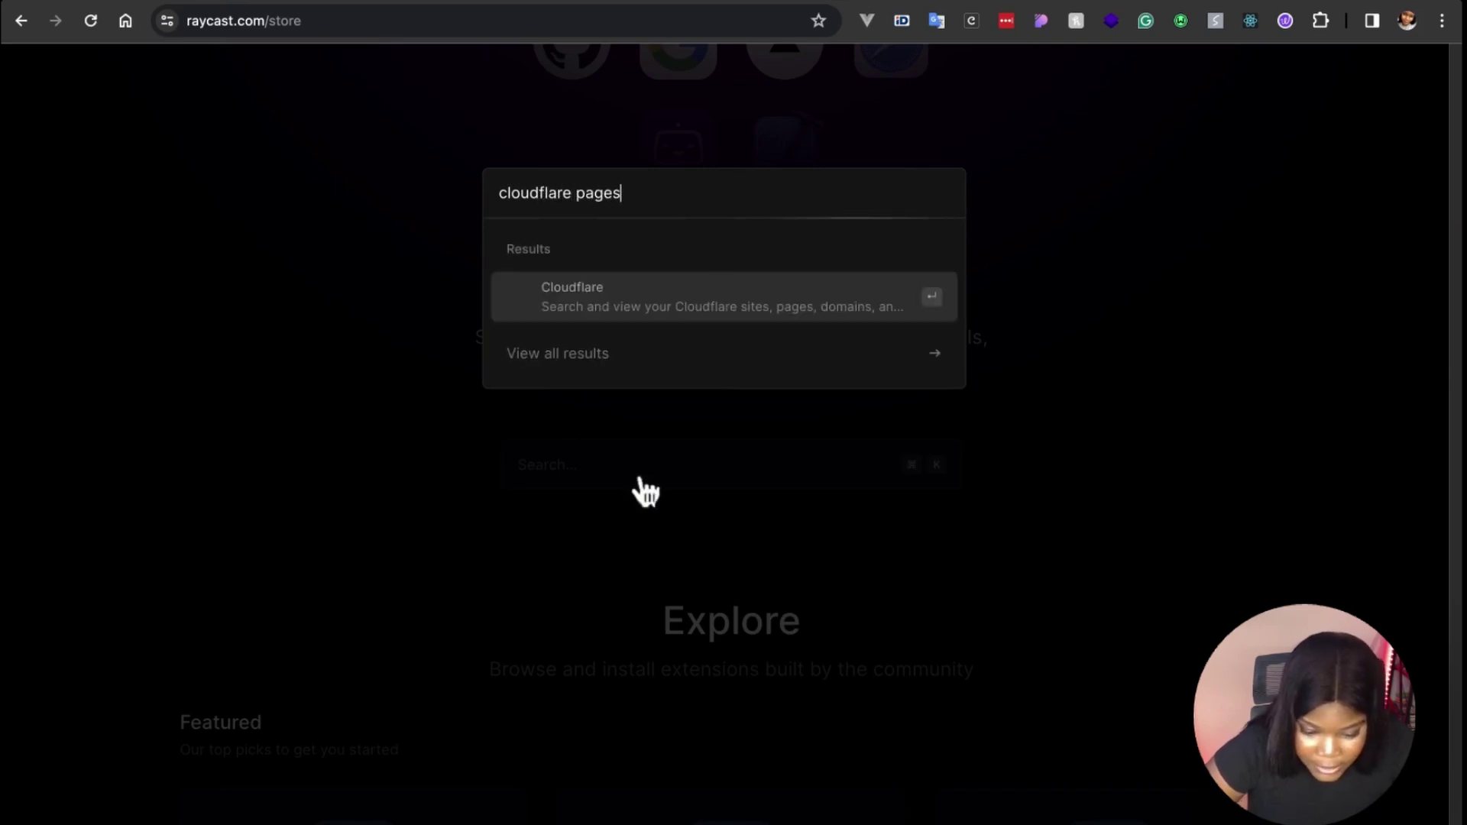
Close the store search, skim the extension list, and return to the developers page
left_click(376, 422)
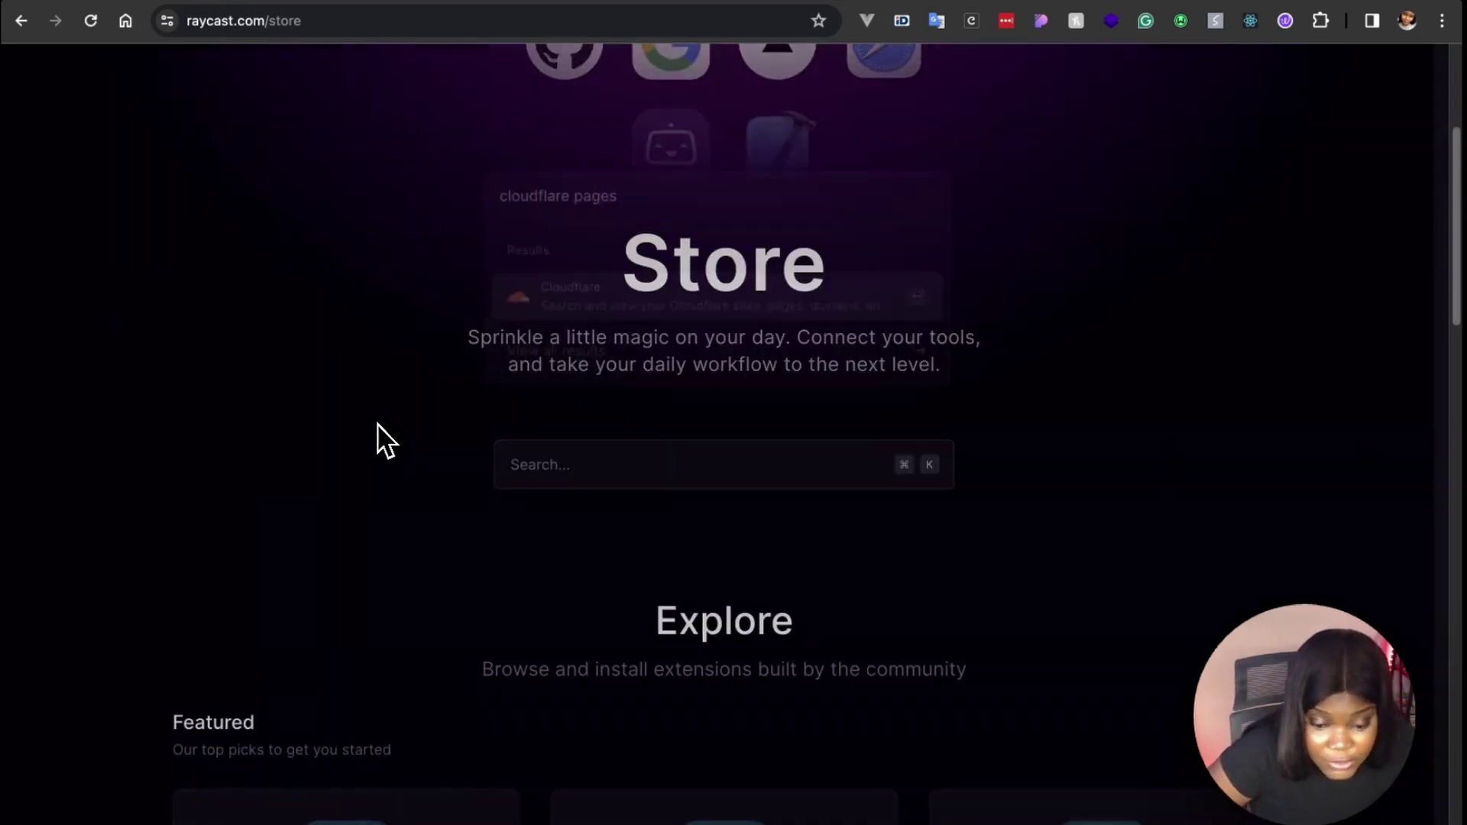
scroll(376, 441, "down", 10)
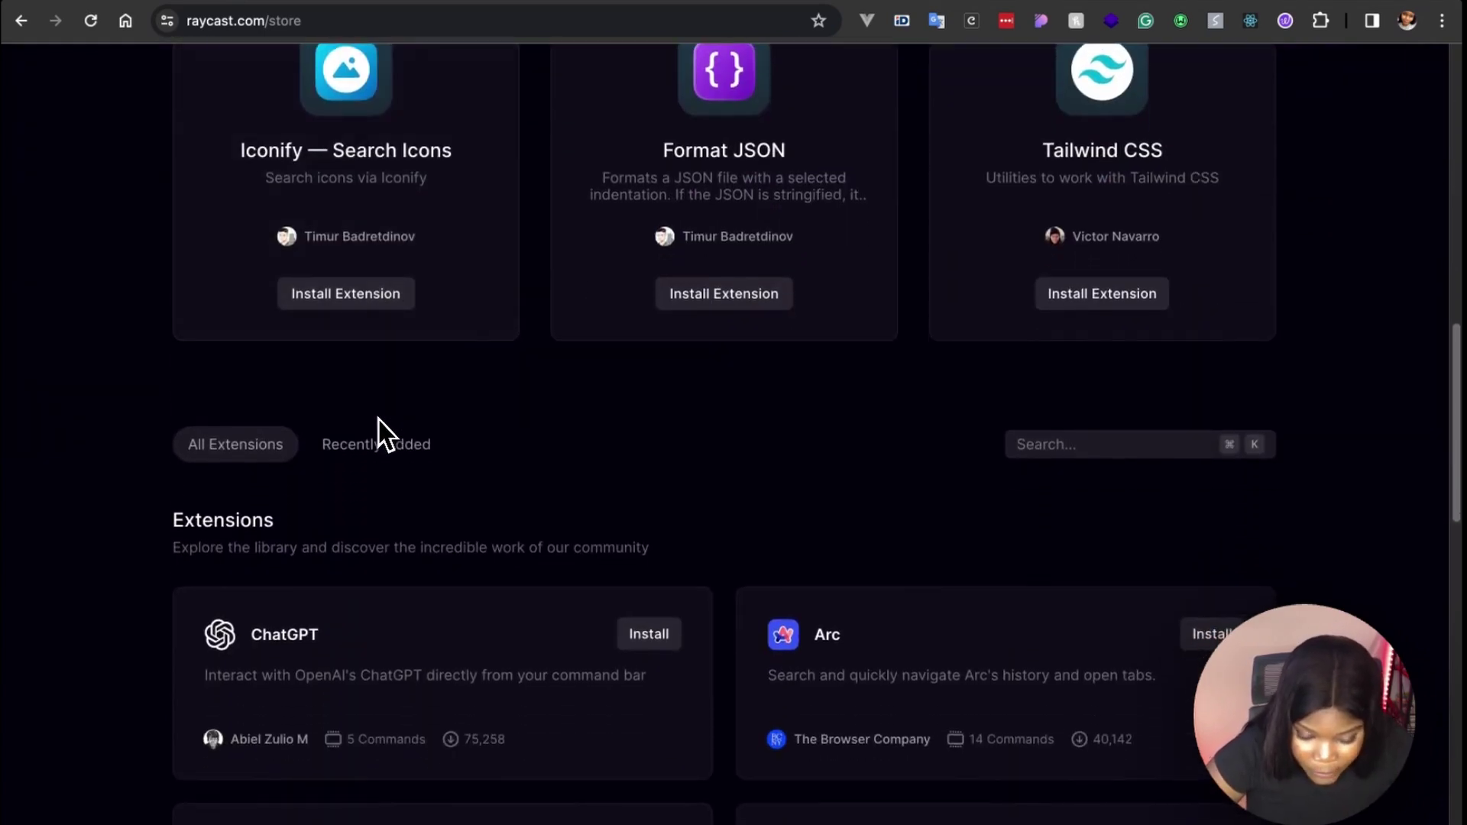
scroll(377, 433, "up", 10)
left_click(562, 82)
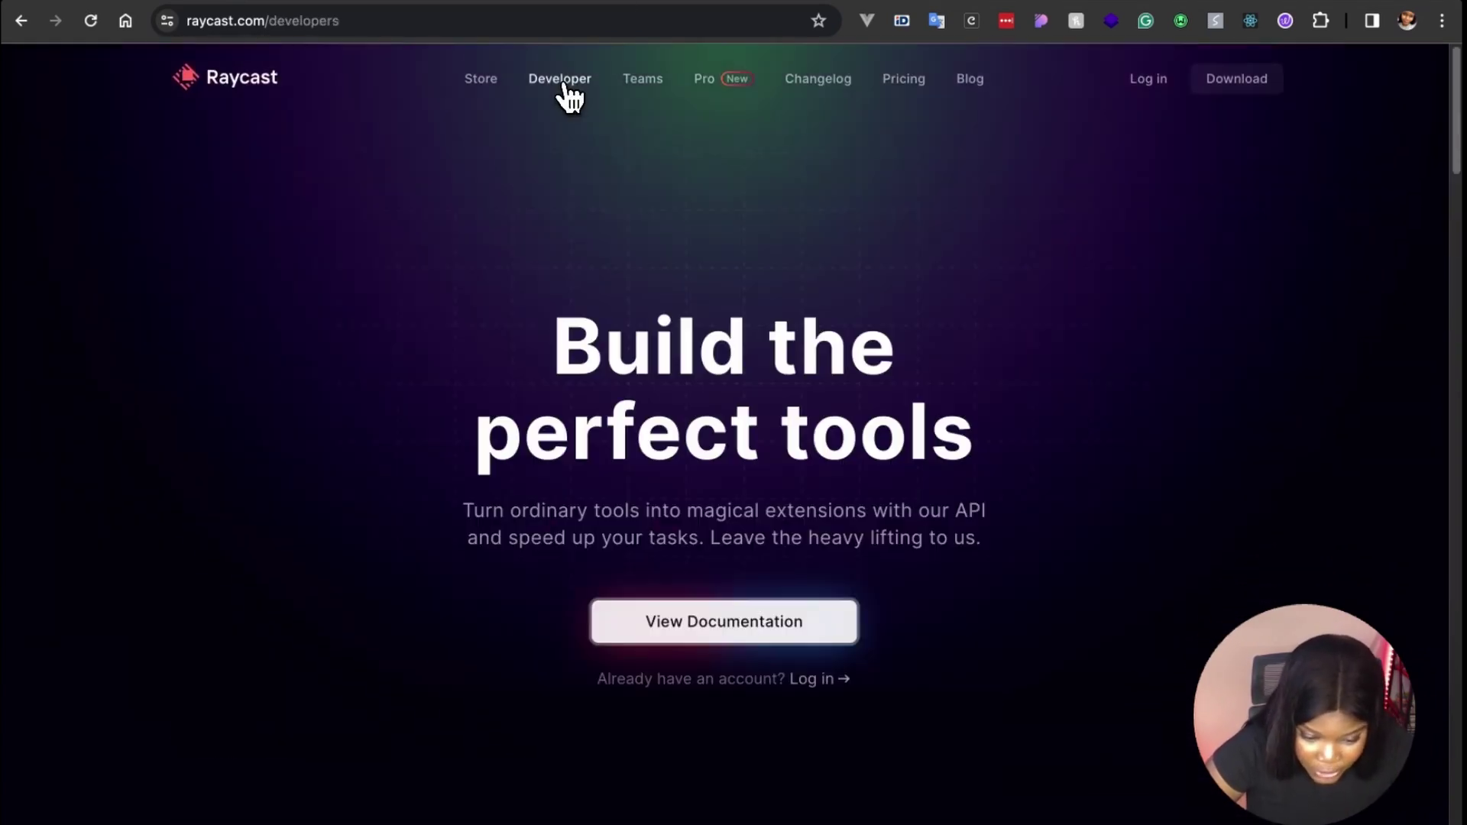
Scroll the developers page, then switch to the developer docs tab and scroll through Key features and the guide list
scroll(530, 497, "down", 7)
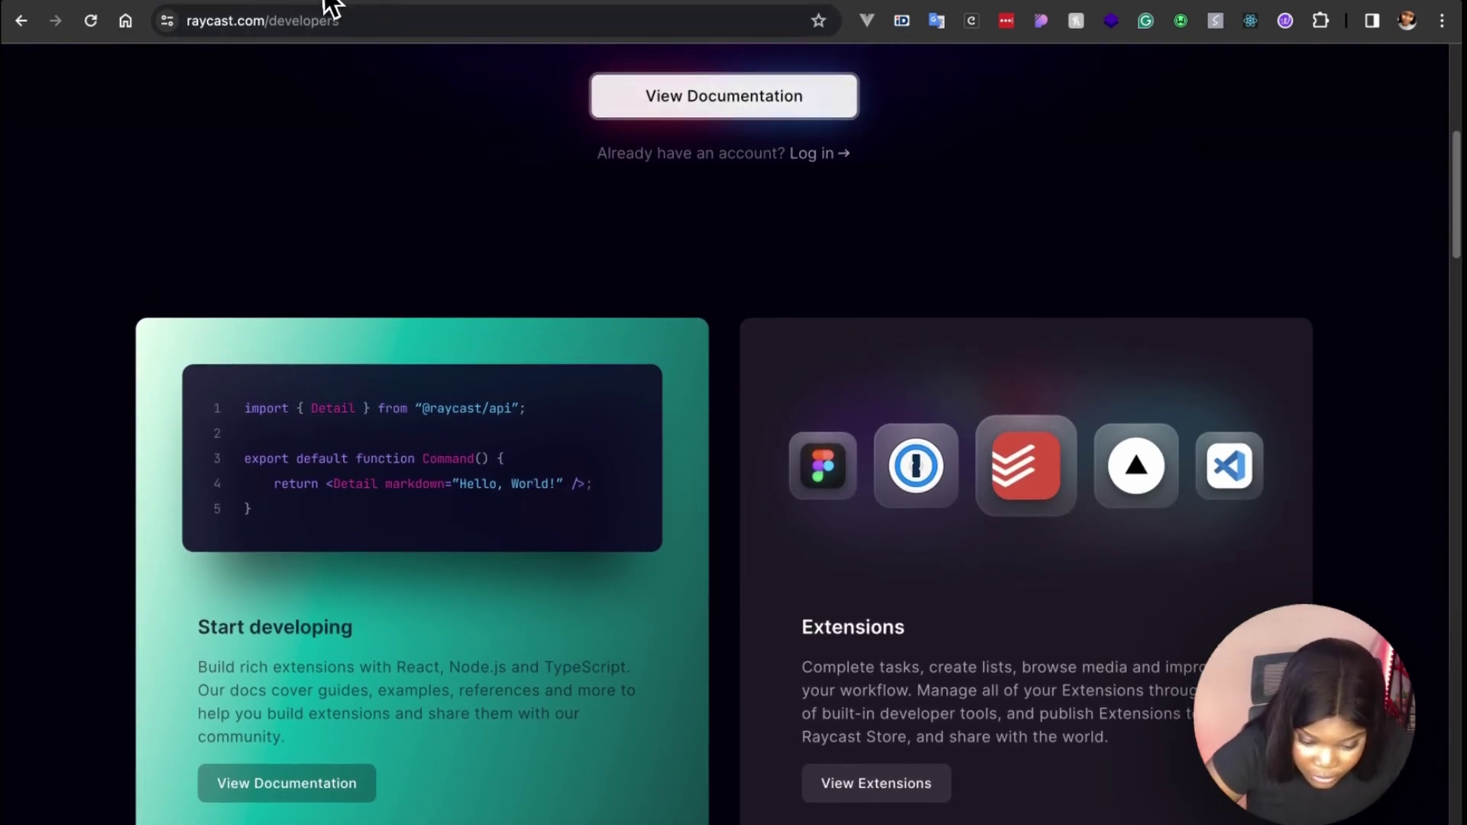
scroll(305, 528, "down", 2)
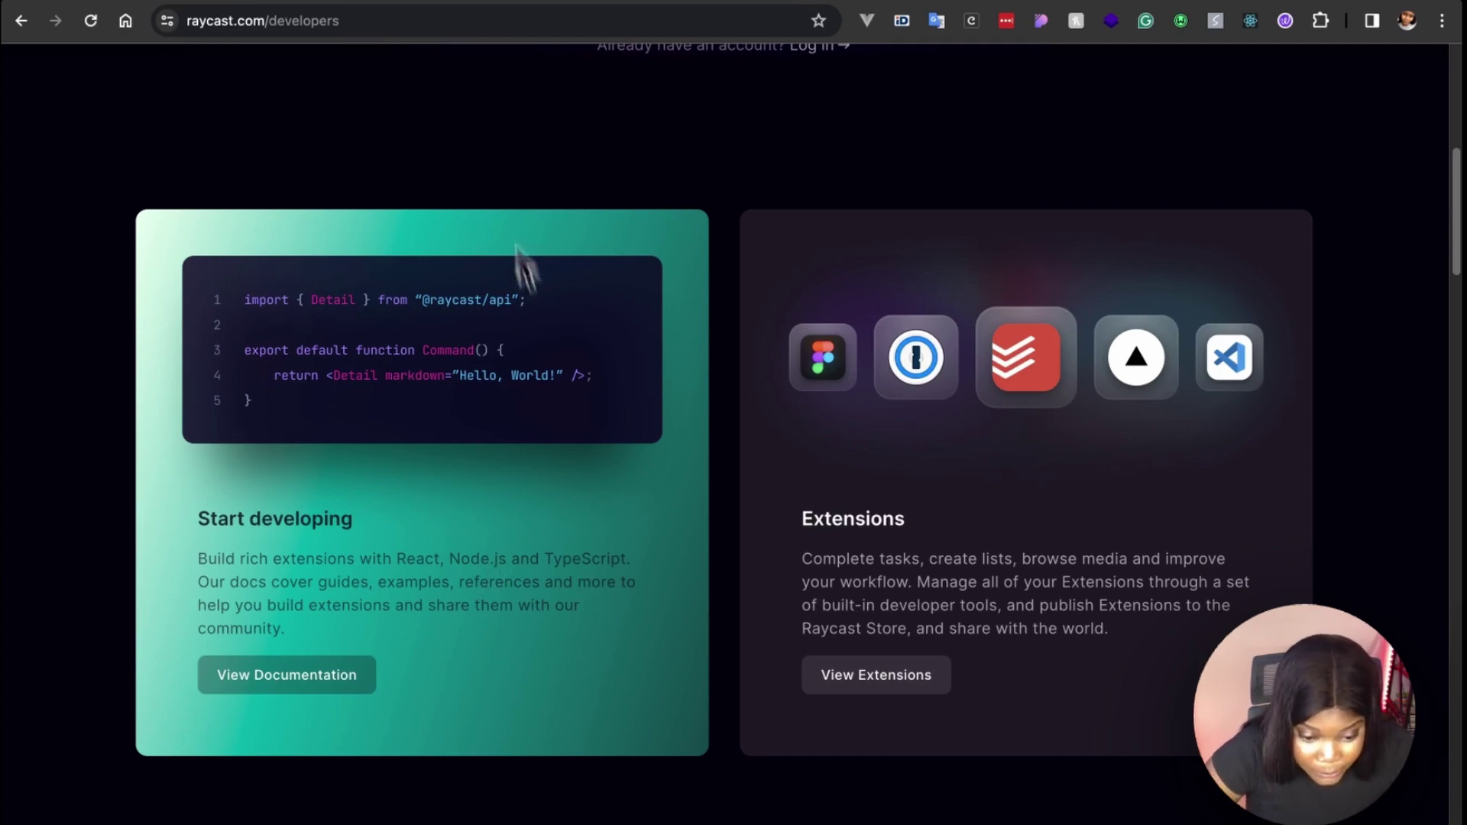
key("ctrl+Tab")
scroll(447, 451, "down", 3)
scroll(447, 458, "down", 8)
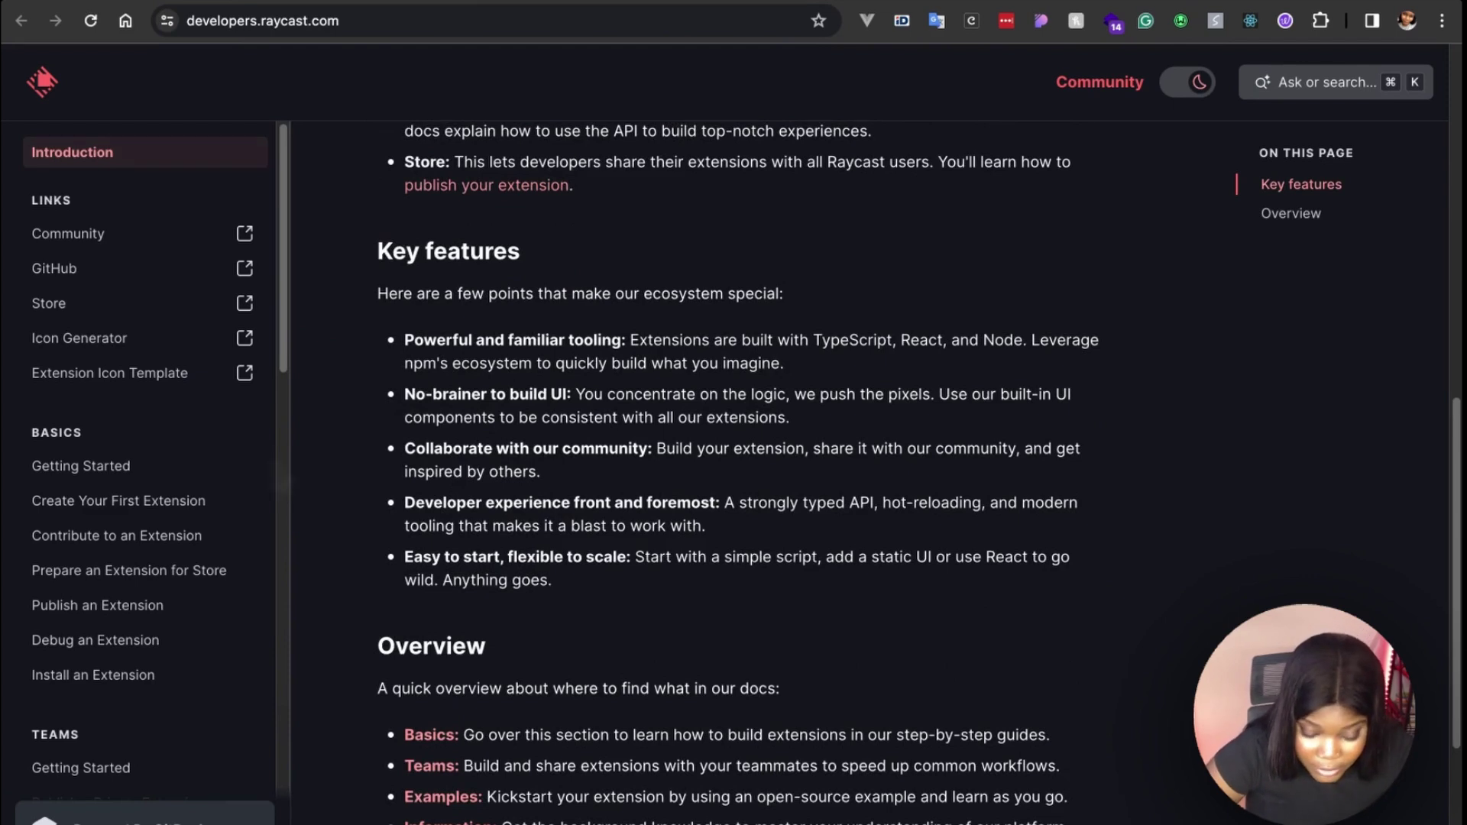
scroll(125, 527, "down", 5)
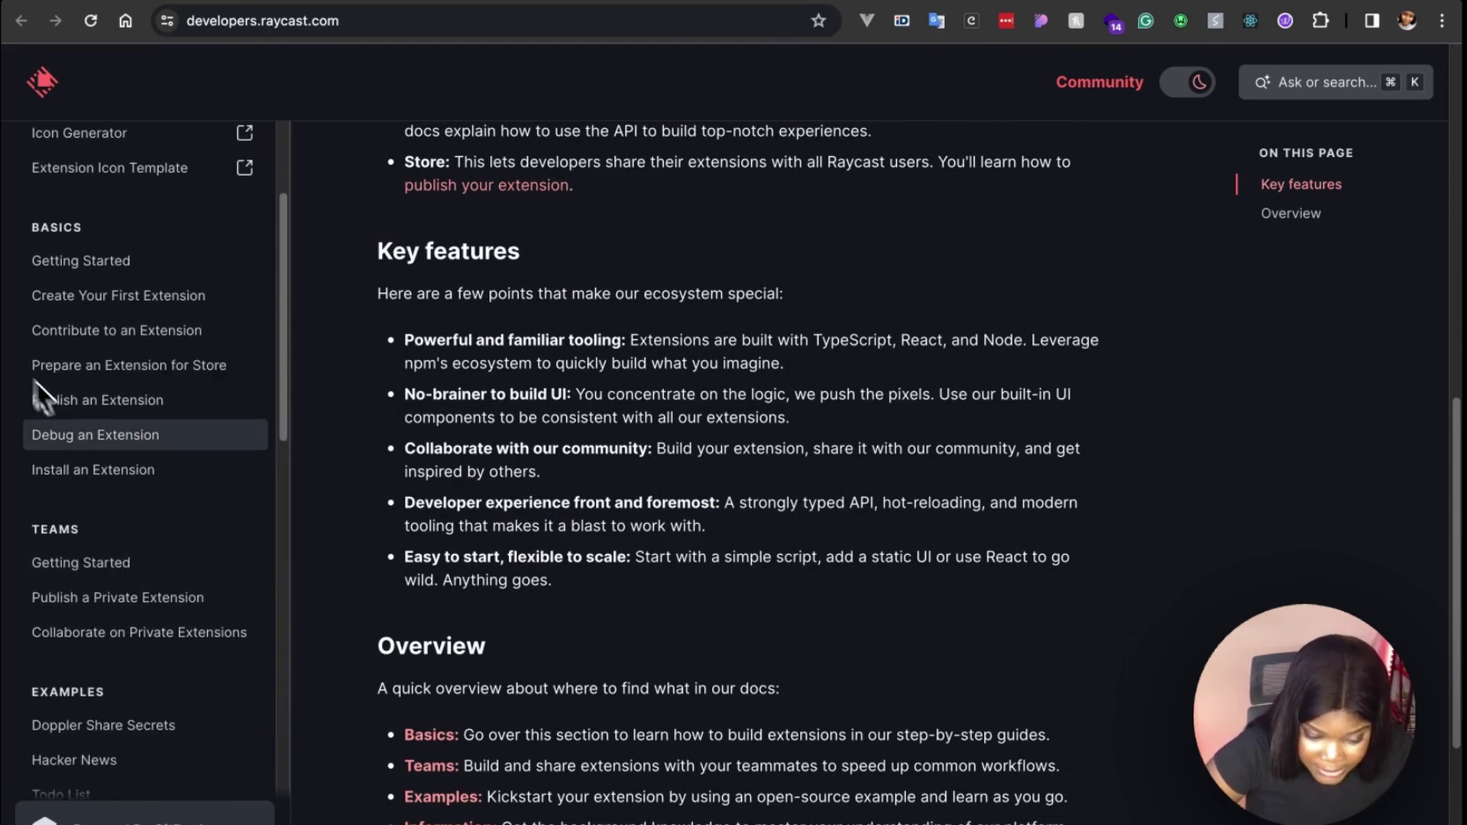
scroll(121, 504, "down", 10)
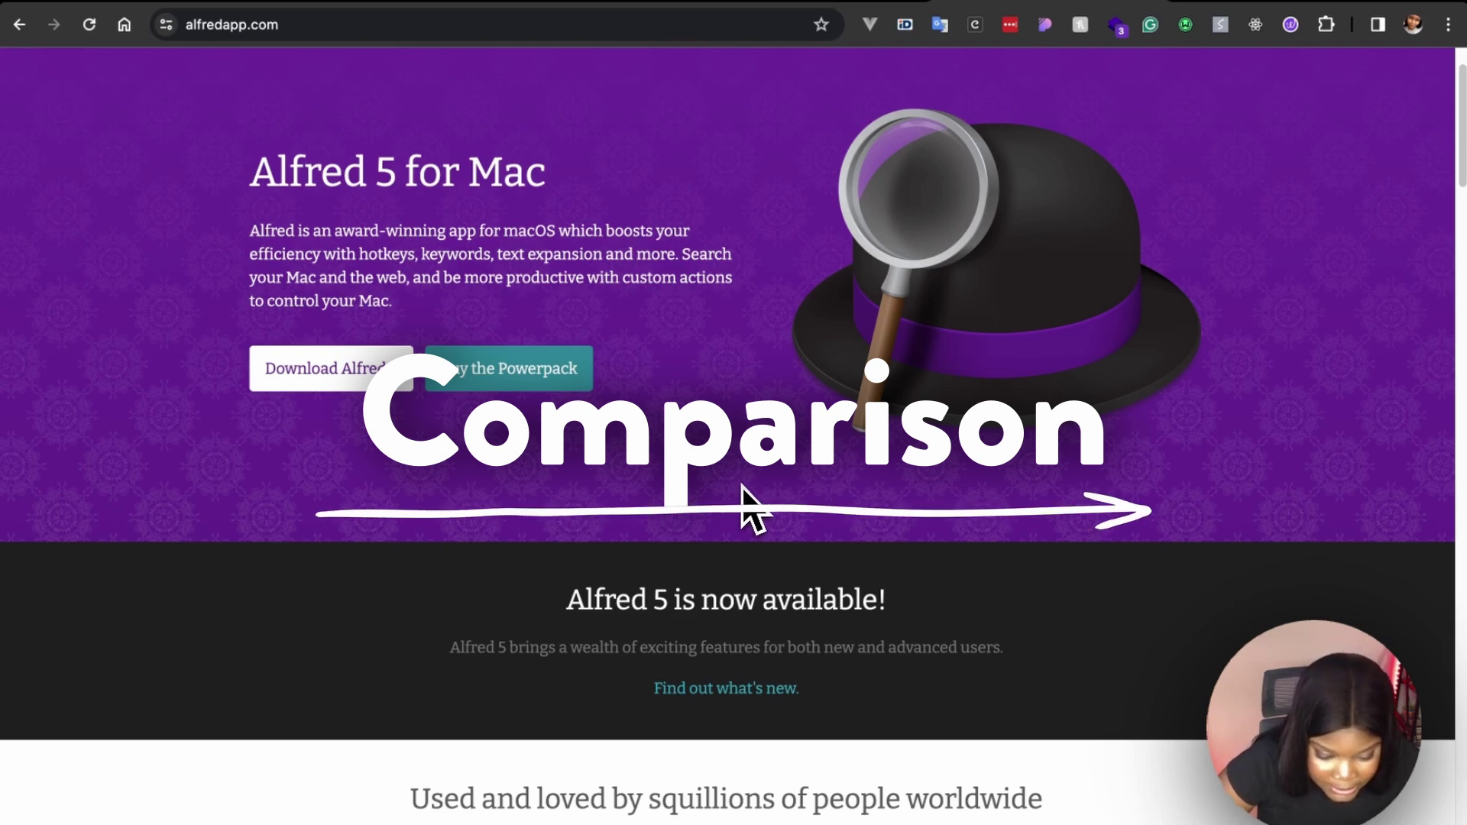
Scroll down alfredapp.com through Search and Browse, Type Less Say More and Extend and Automate to Control Your Music
scroll(747, 504, "up", 2)
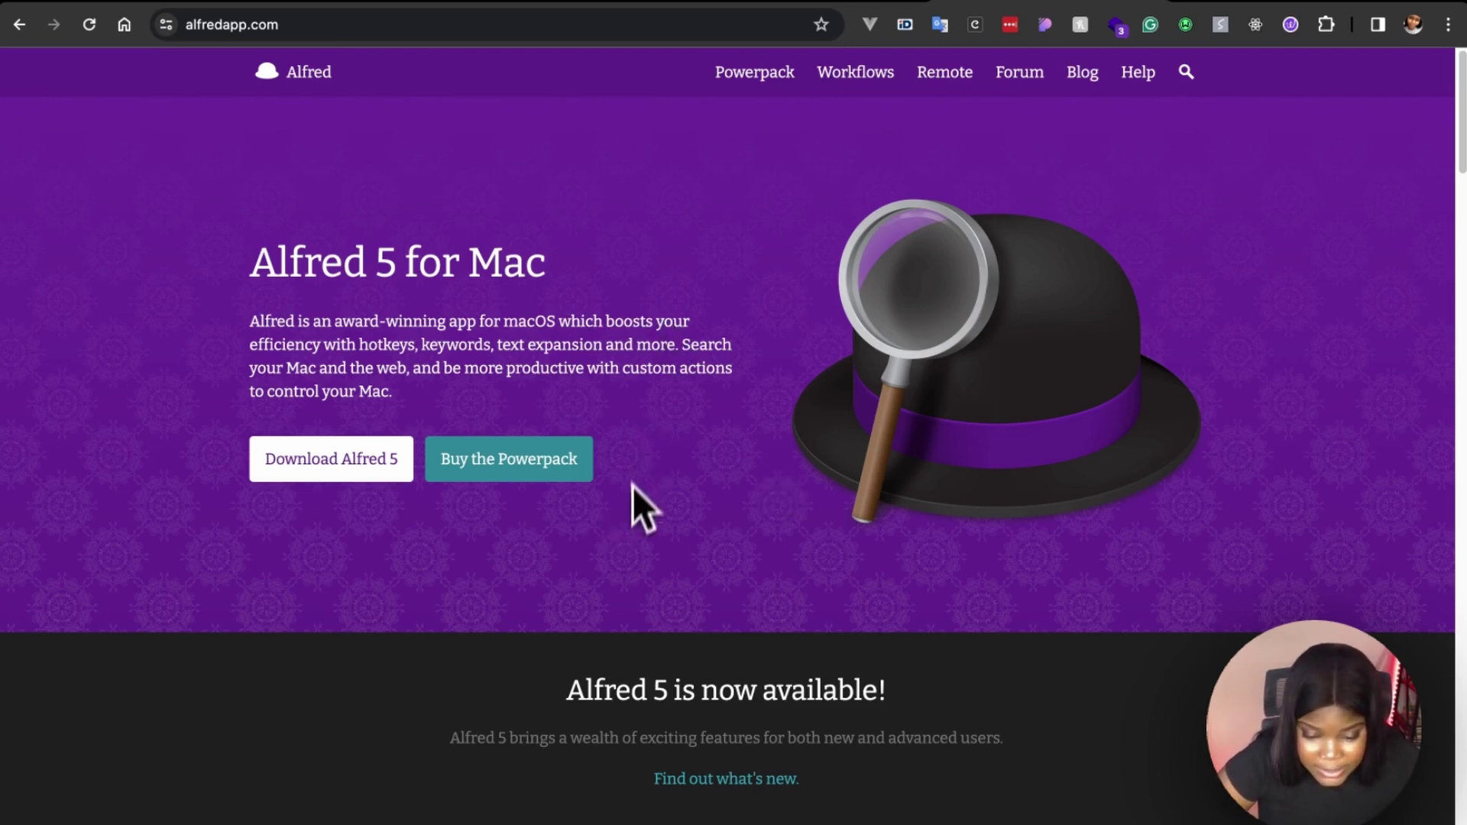
scroll(633, 504, "down", 10)
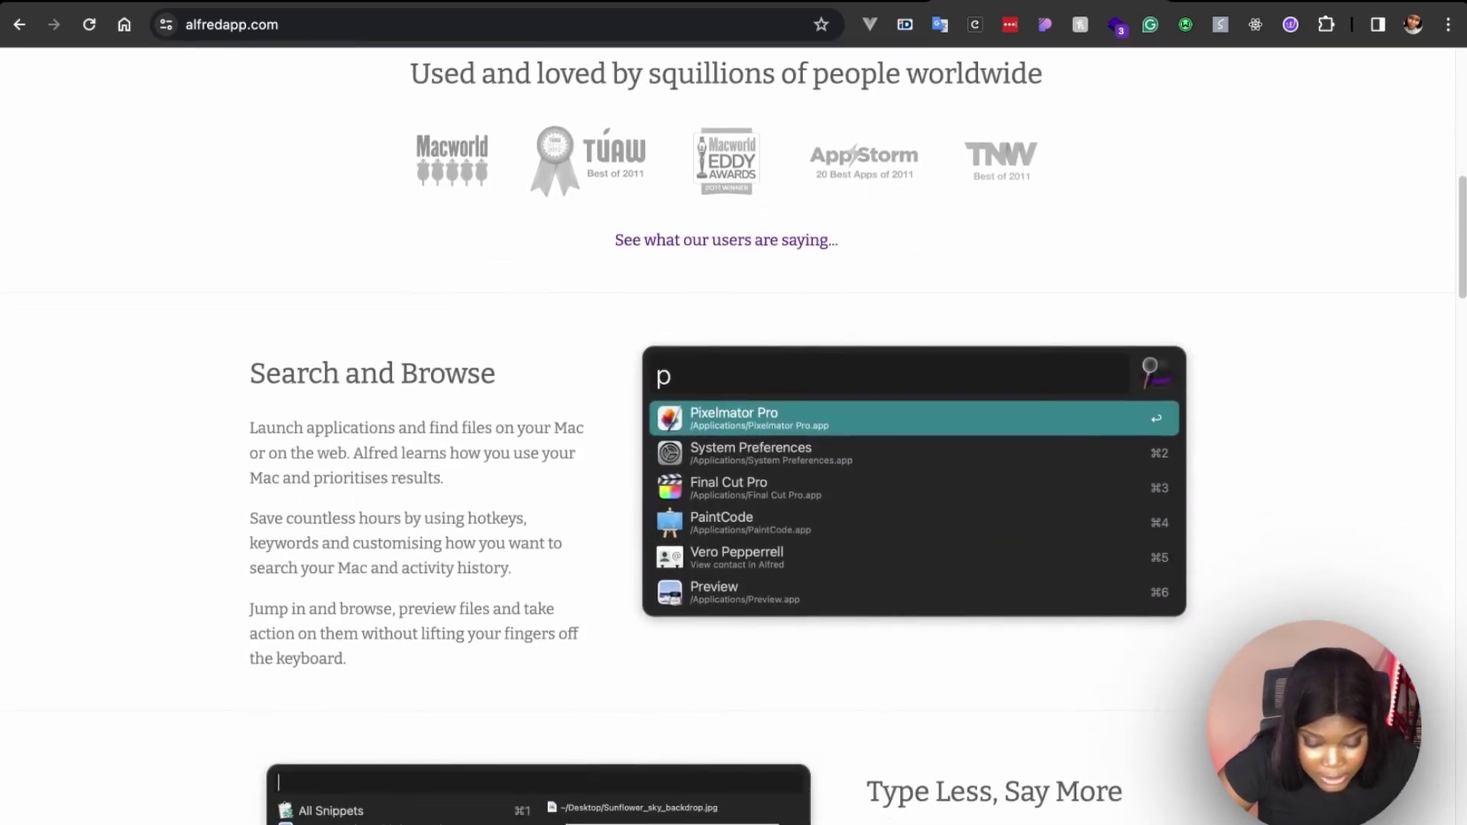
scroll(633, 503, "down", 7)
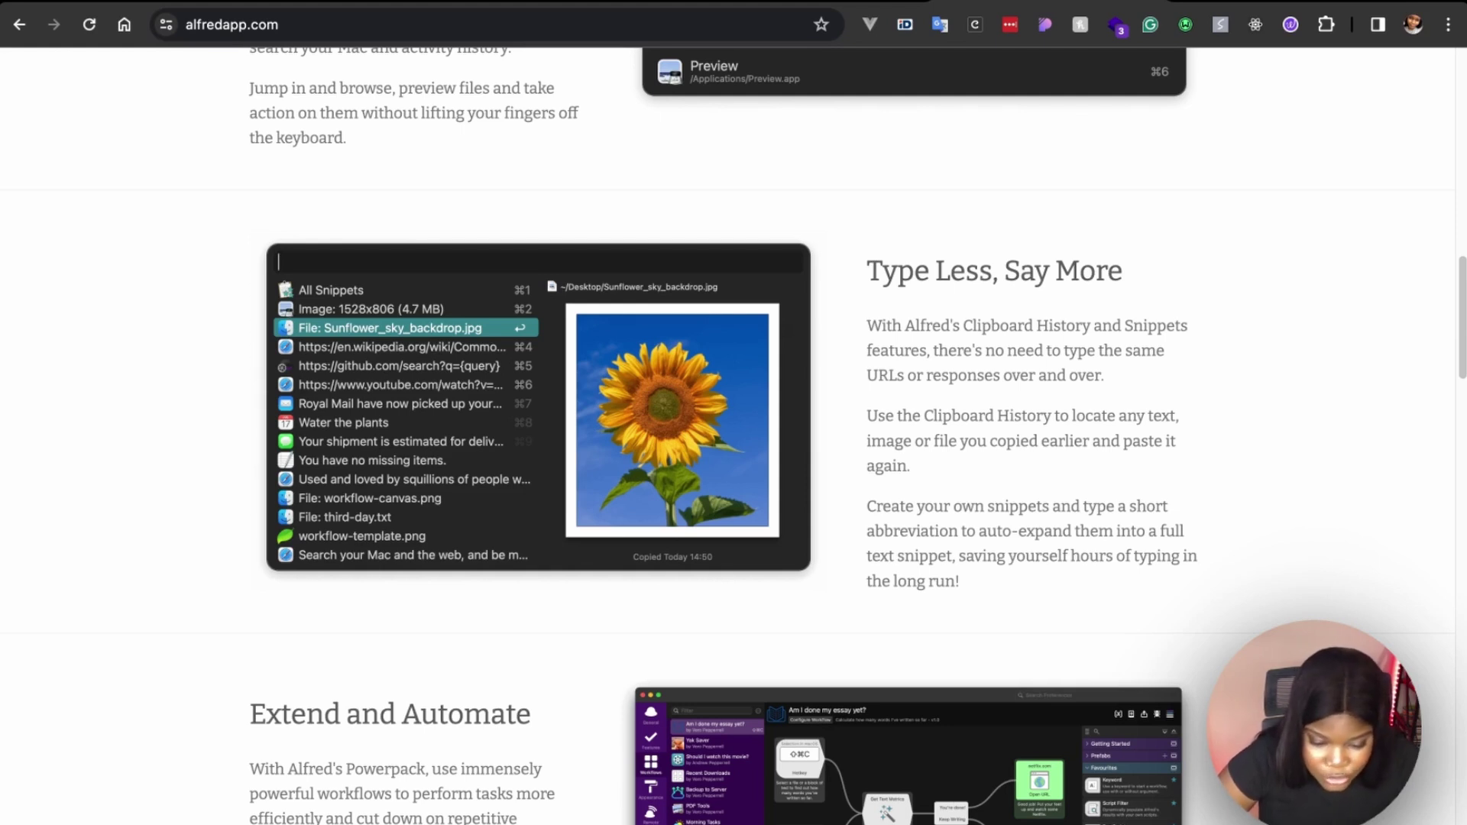
scroll(621, 608, "down", 10)
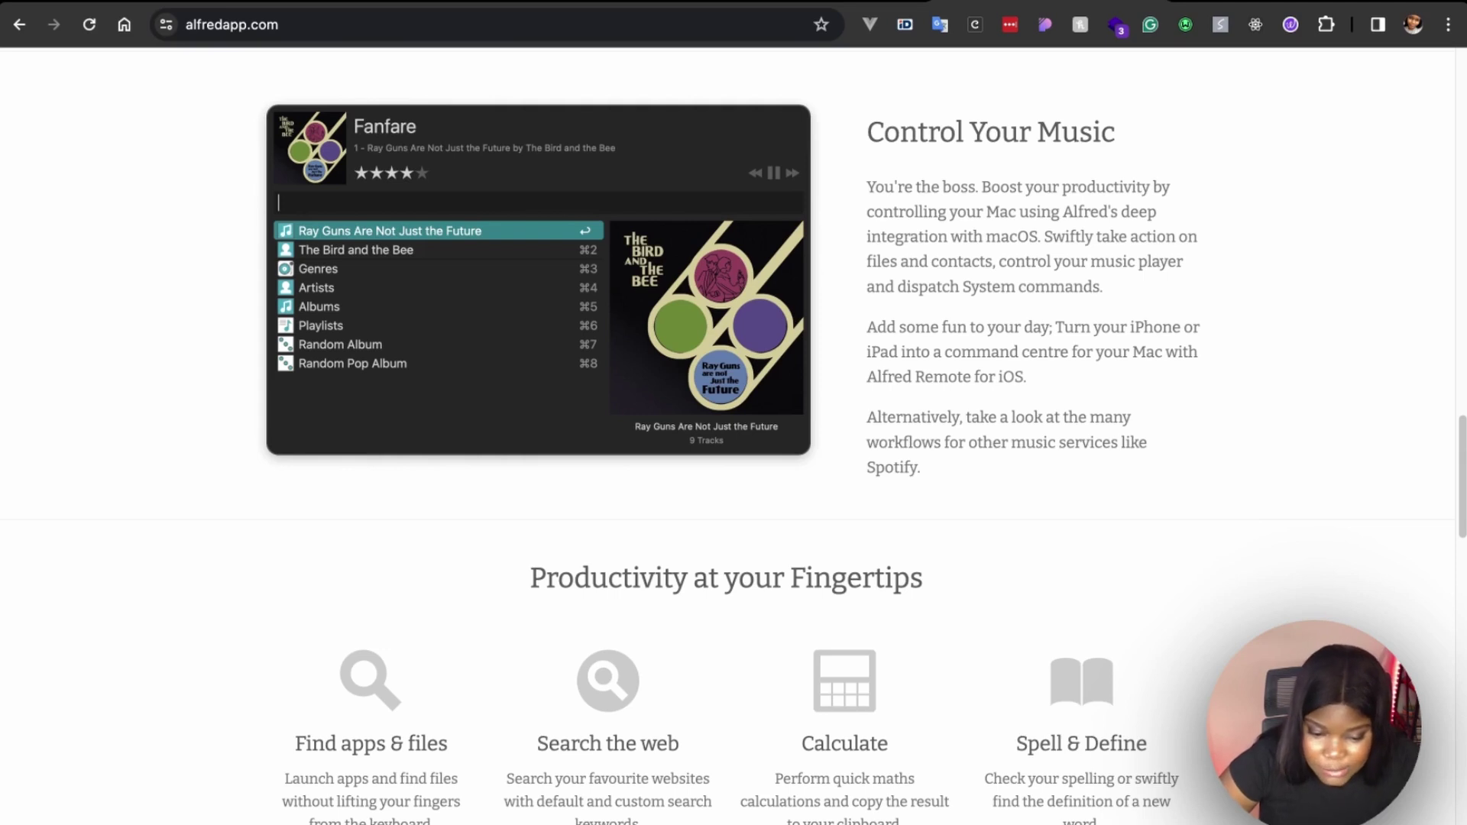
Open the Raycast launcher and run the Pick Color command
key("alt+space")
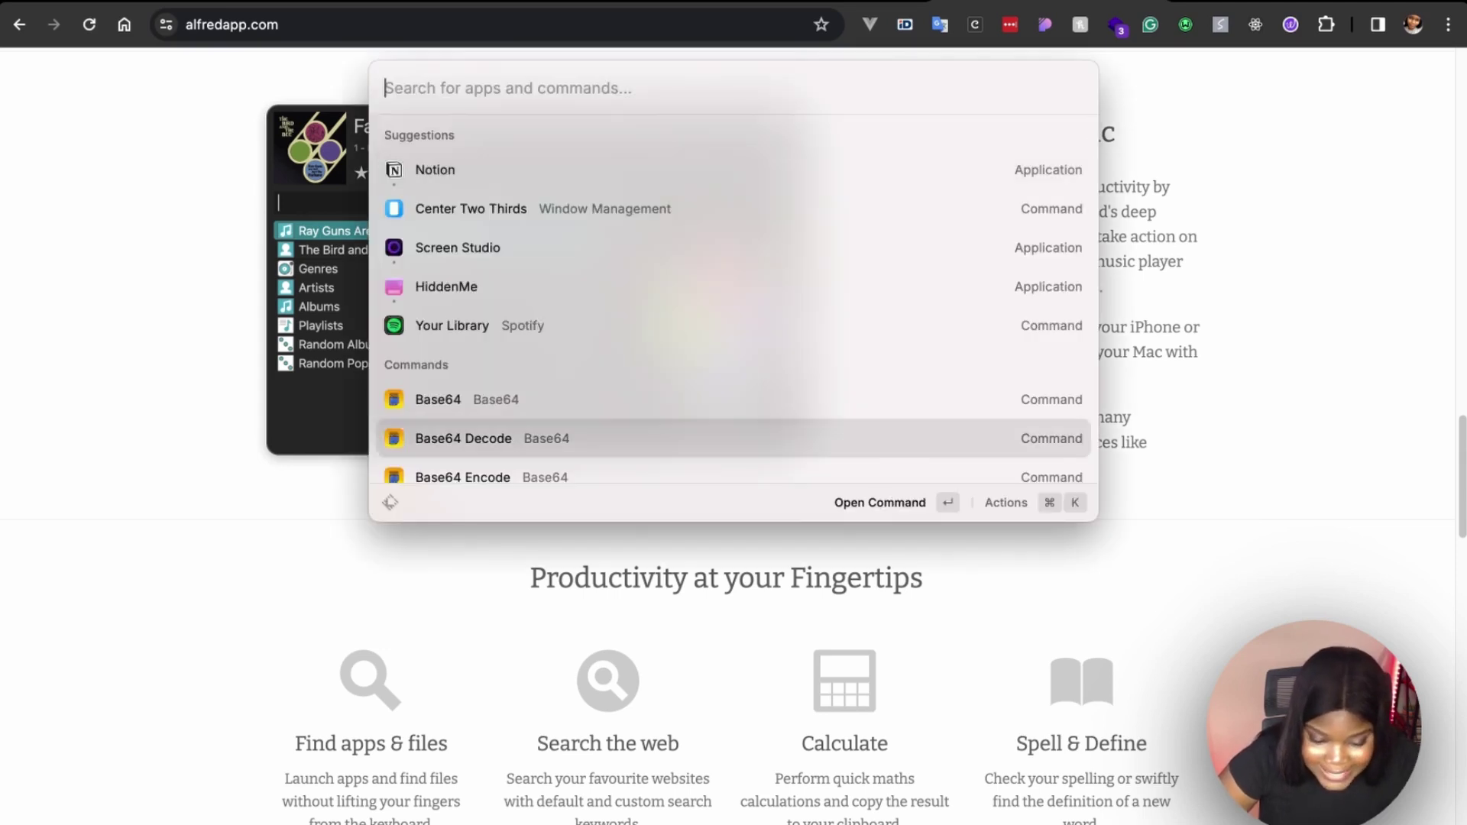
key("Down")
key("Down")
key("Down")
key("Down")
key("Down")
key("Down")
key("Down")
key("Down")
key("Down")
key("Down")
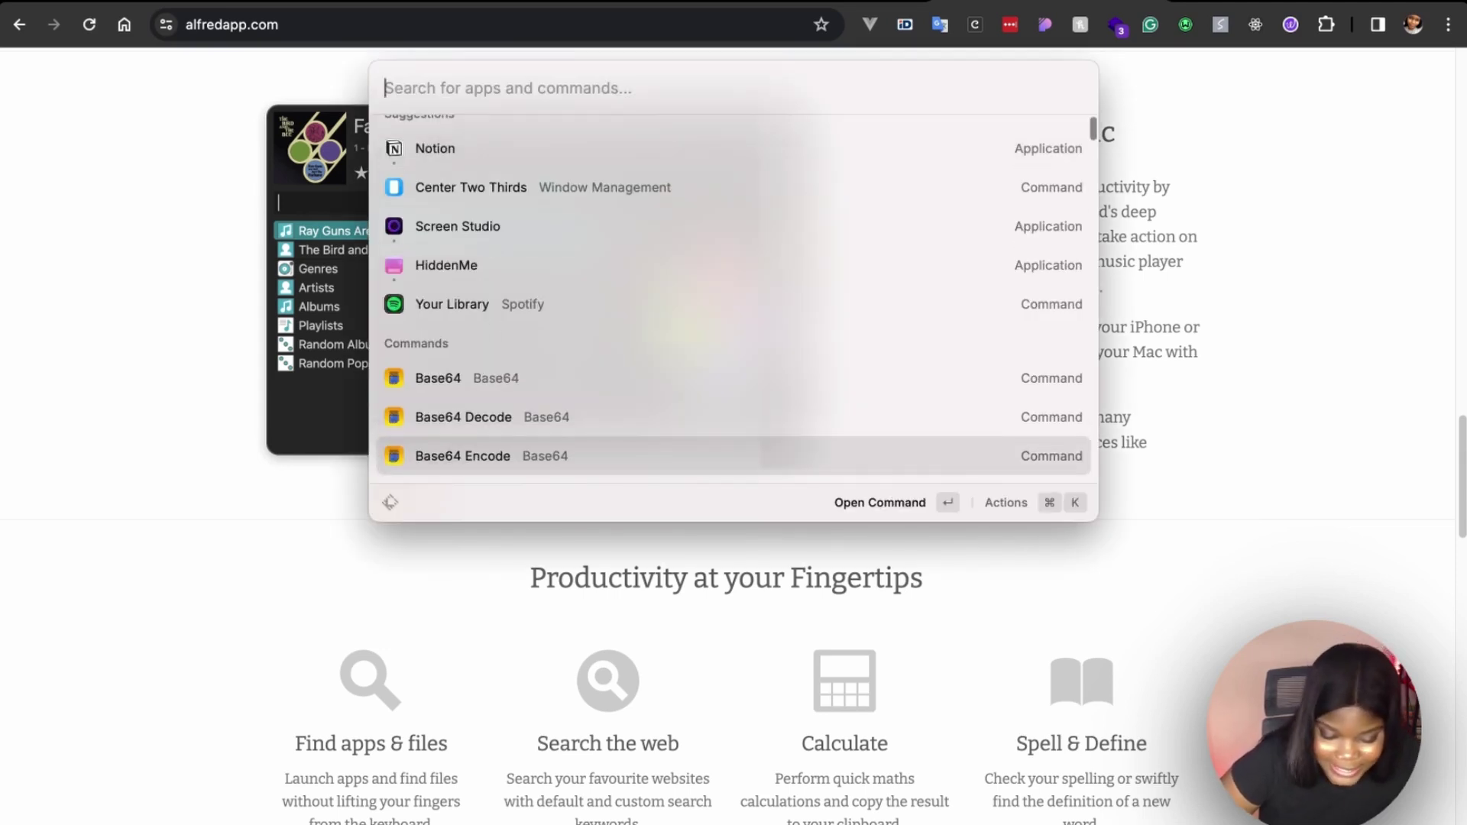
key("Down")
key("Down")
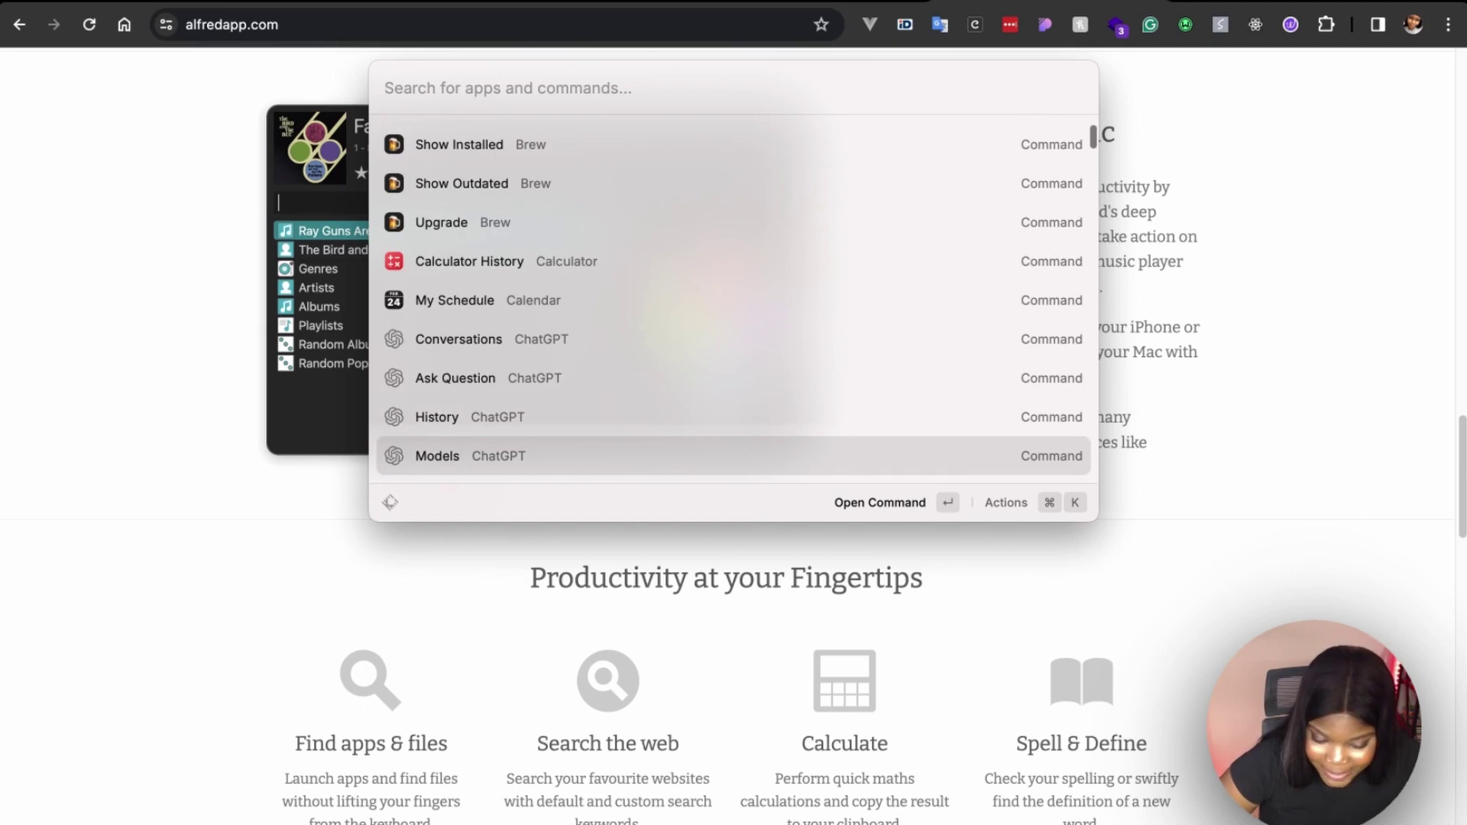
key("Down")
key("Down")
key("Down")
key("Down")
key("Down")
key("Down")
key("Down")
key("Down")
key("Down")
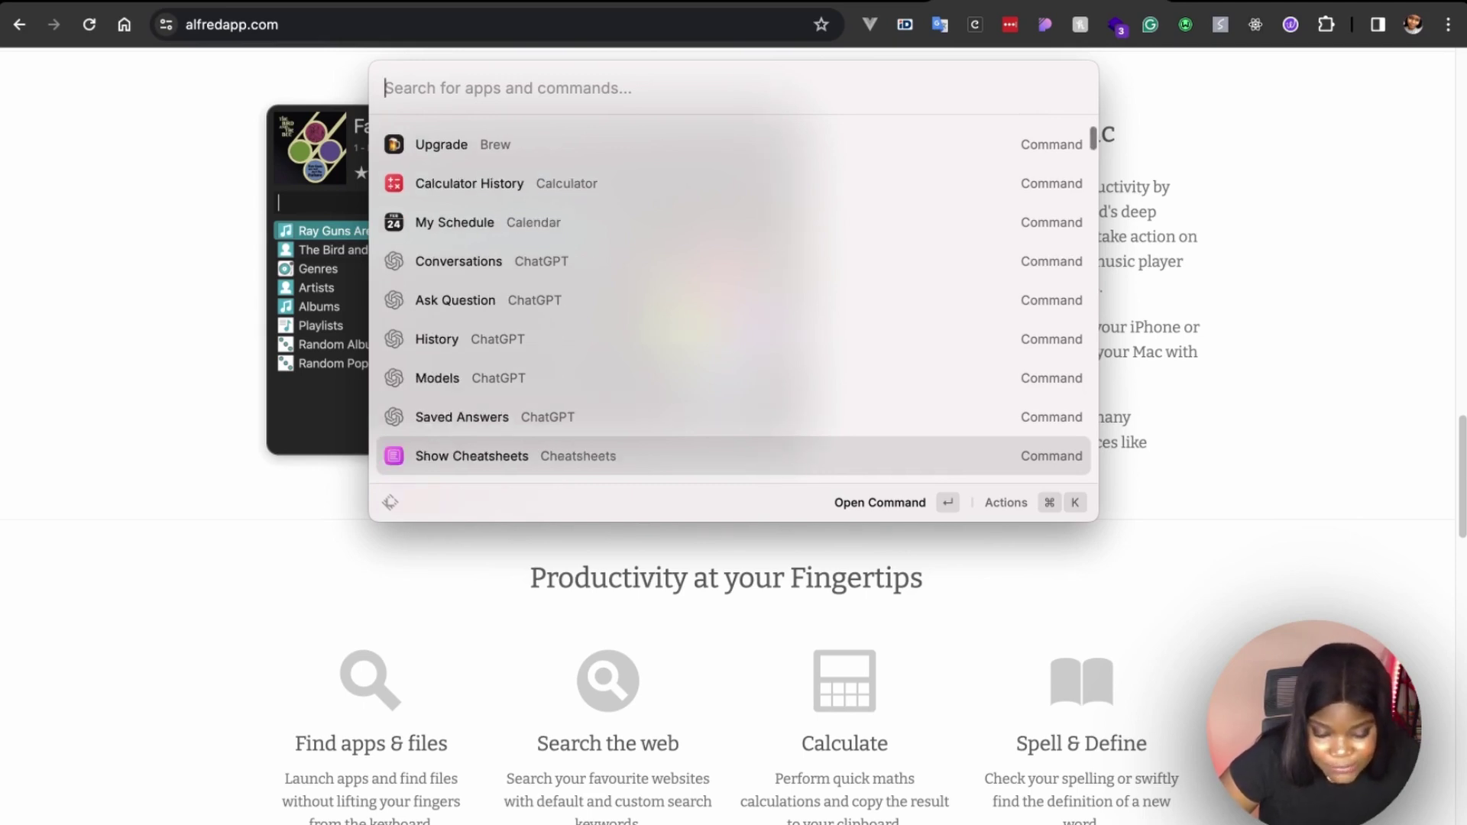
key("Up")
key("Up")
key("Up")
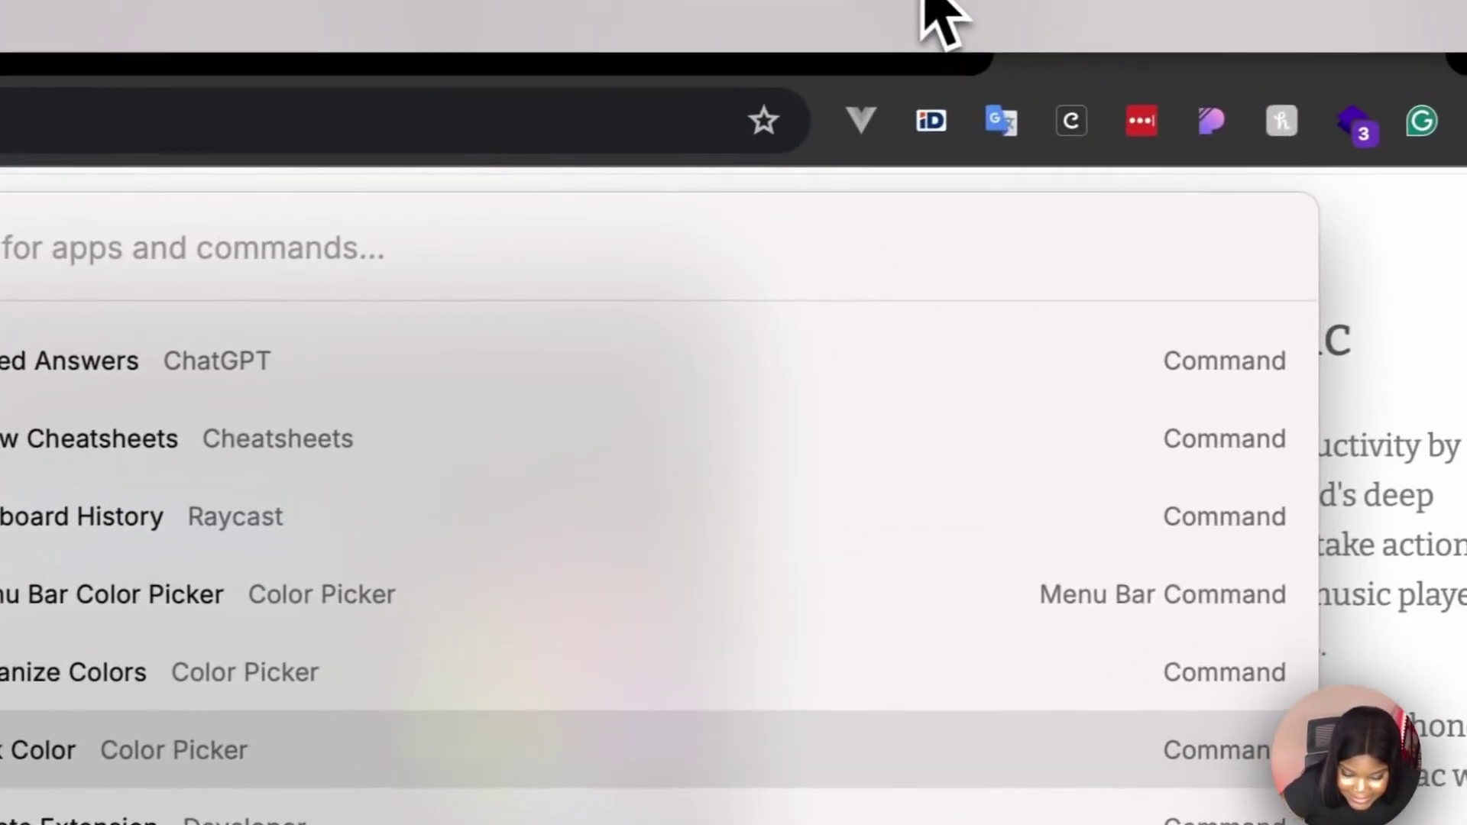
left_click(941, 20)
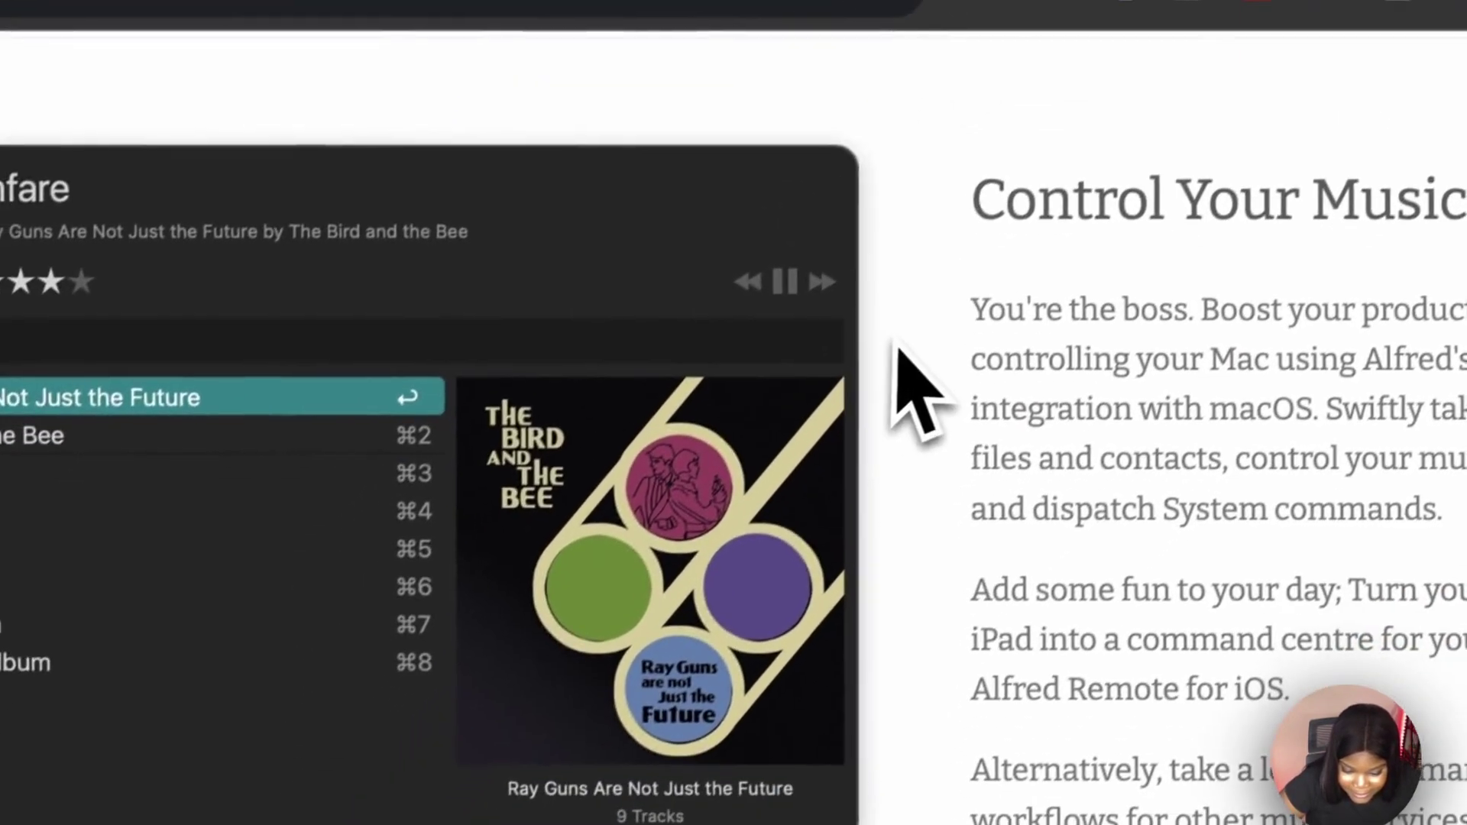
Reopen the Raycast launcher, search for 'color' and scroll the matching results
key("alt+space")
type("sp")
key("BackSpace")
key("BackSpace")
type("color")
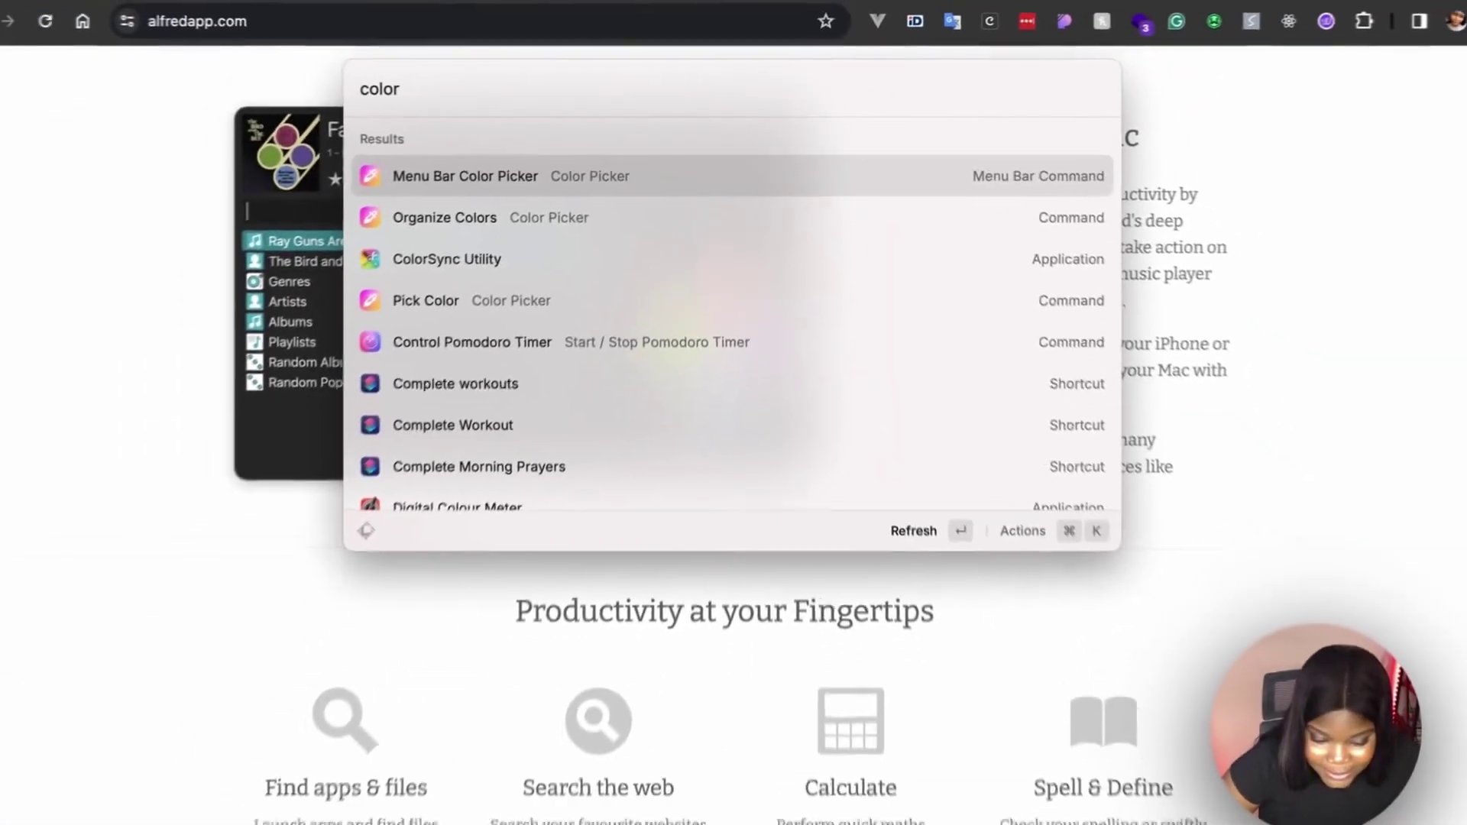
scroll(818, 389, "down", 10)
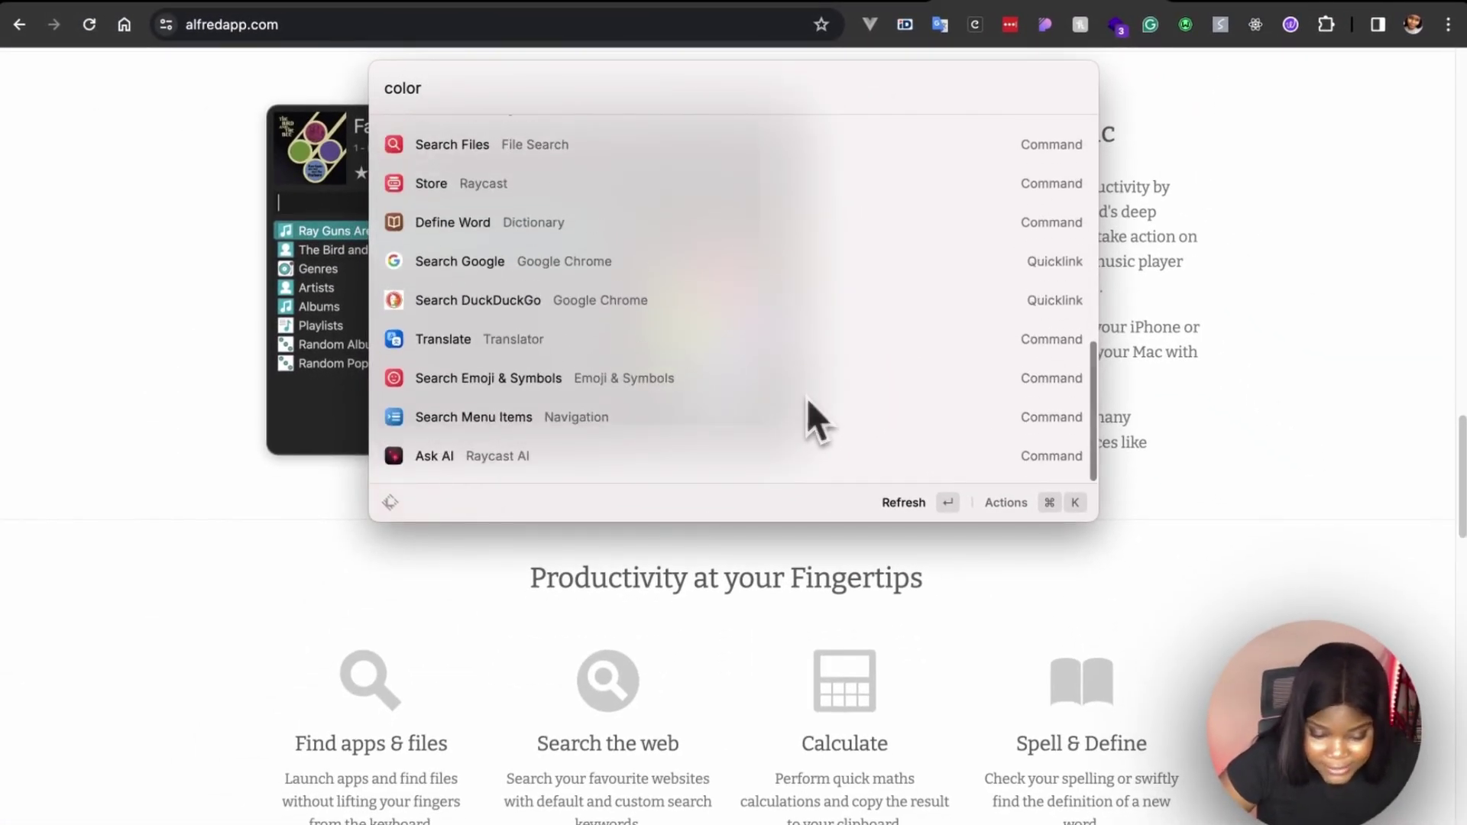